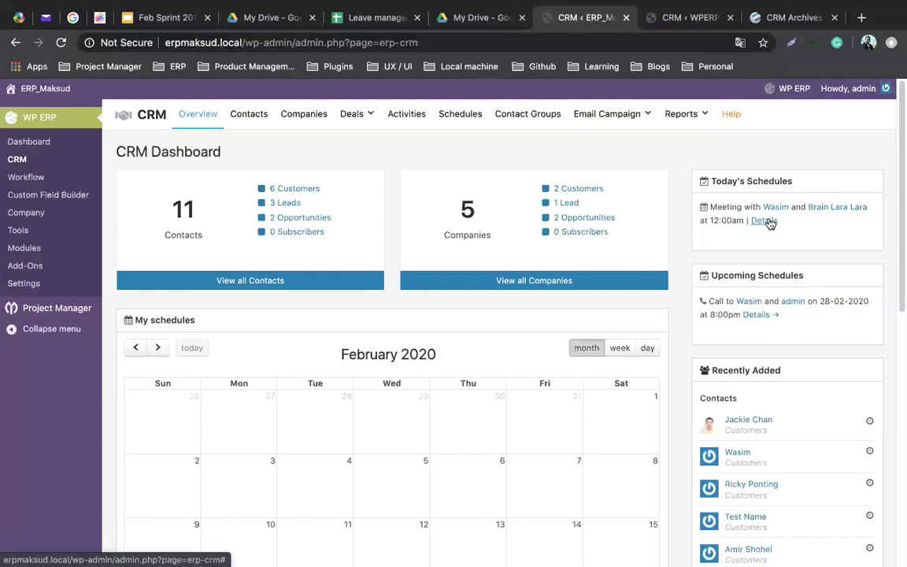
Step: View the details of the meeting under Today's Schedules, then close them
left_click(764, 220)
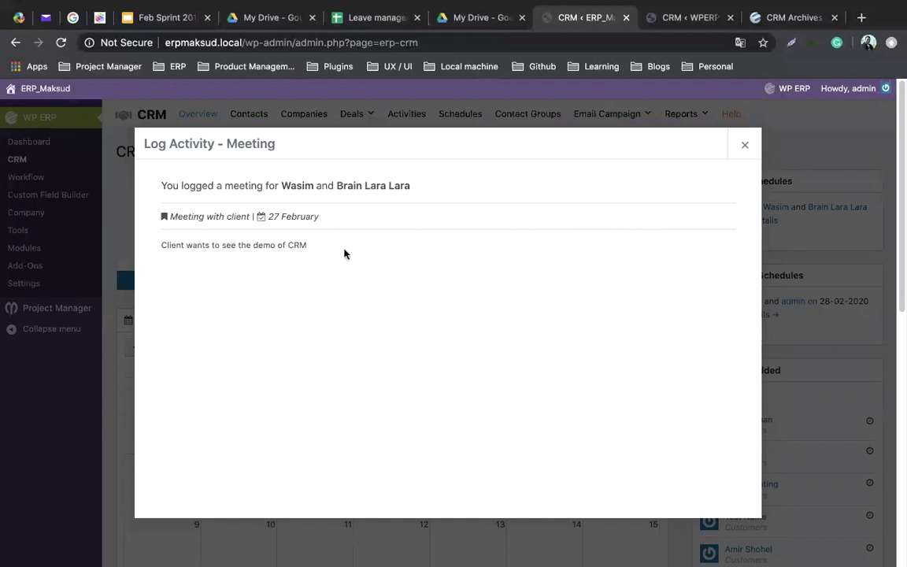
left_click(745, 147)
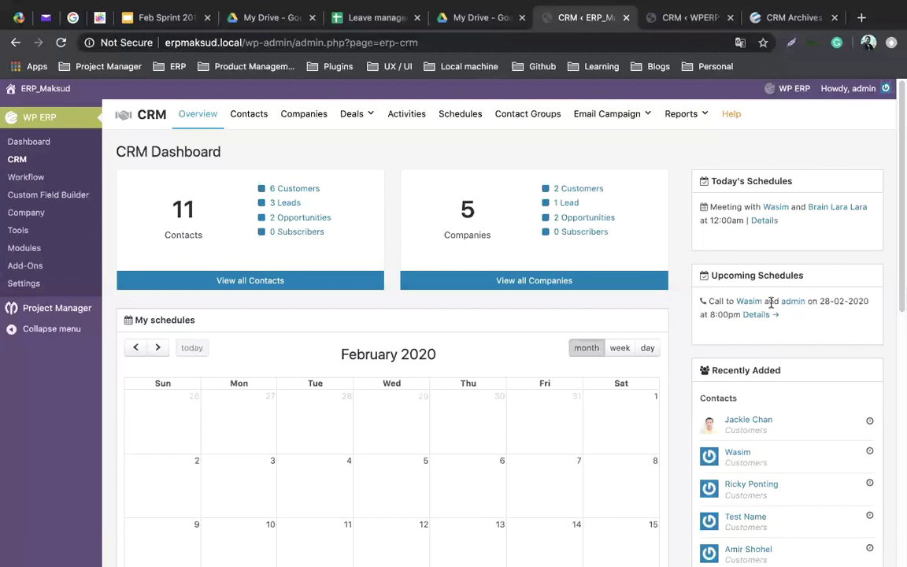
Step: Review the CRM dashboard's upcoming schedules, recently added contacts and companies, calendar, inbound emails and customer statistics map
scroll(777, 334, "down", 1)
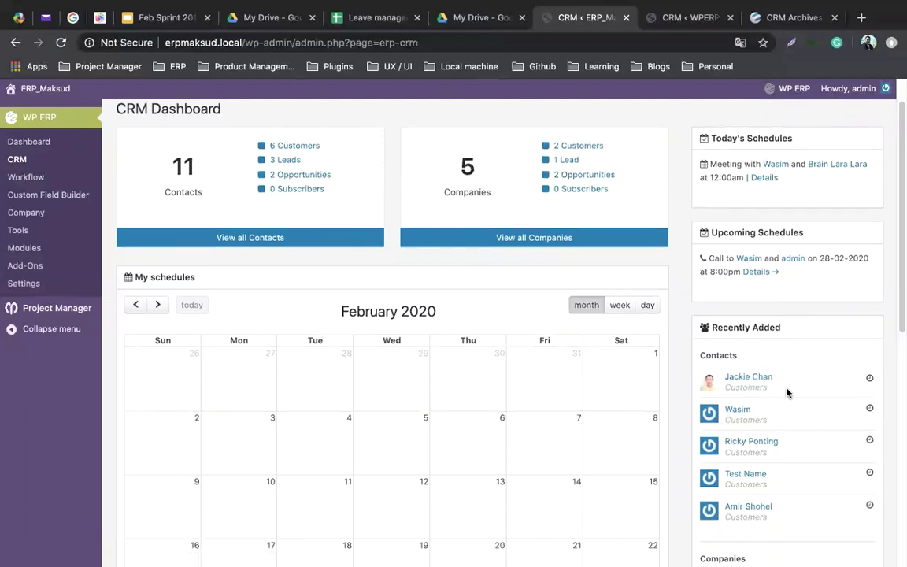
scroll(776, 392, "down", 1)
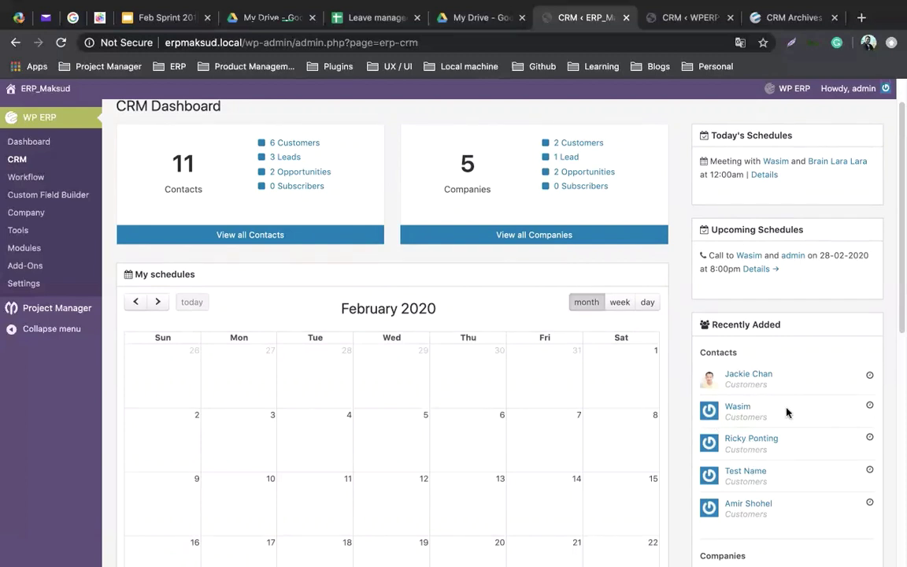
scroll(767, 410, "up", 1)
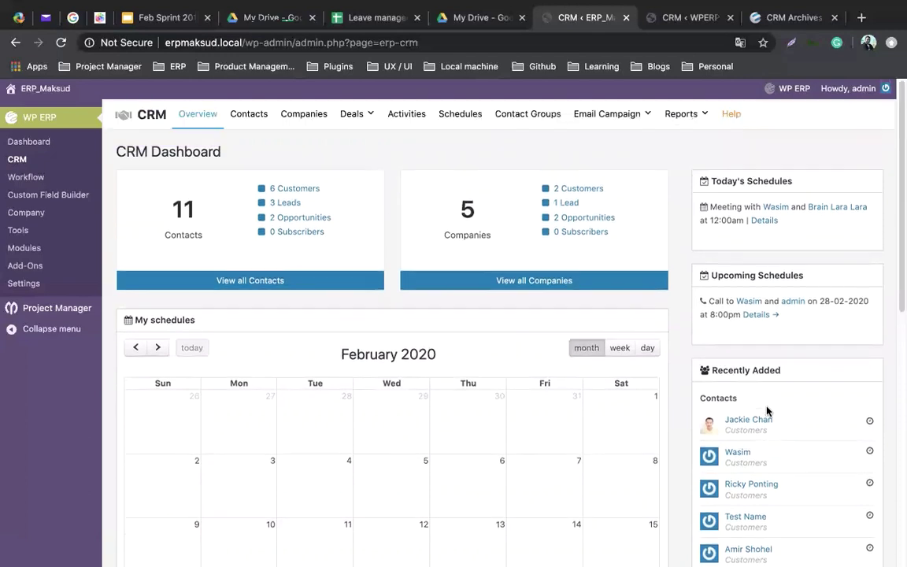
scroll(767, 410, "down", 5)
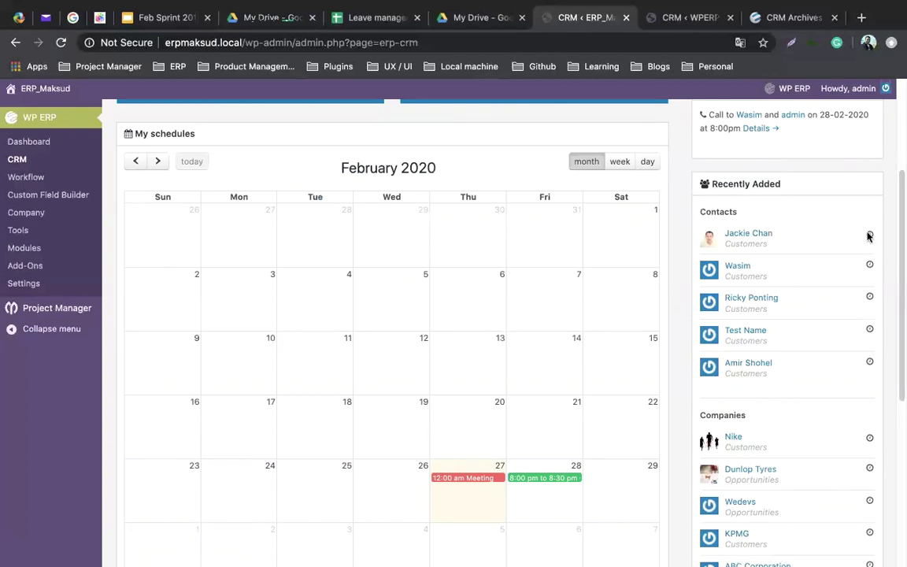
mouse_move(871, 237)
scroll(786, 522, "up", 1)
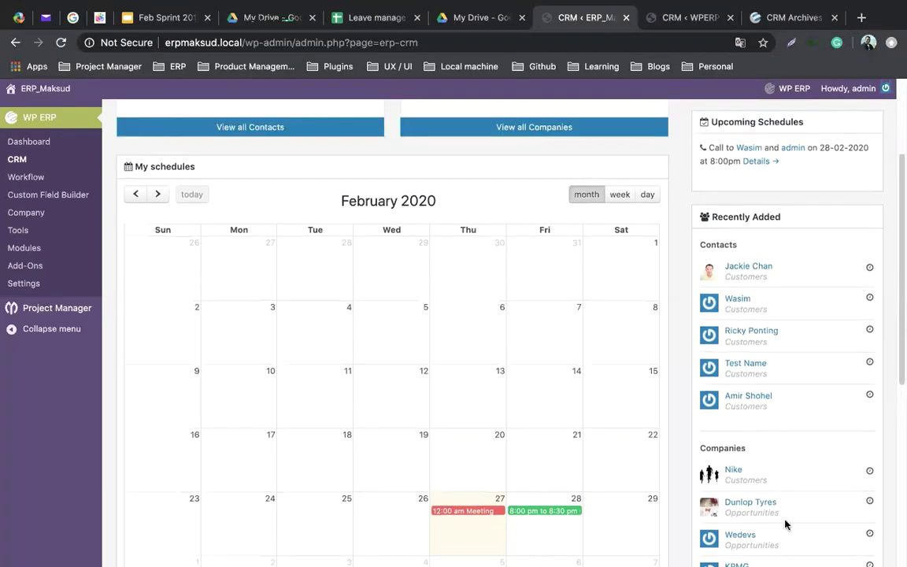
scroll(761, 522, "down", 5)
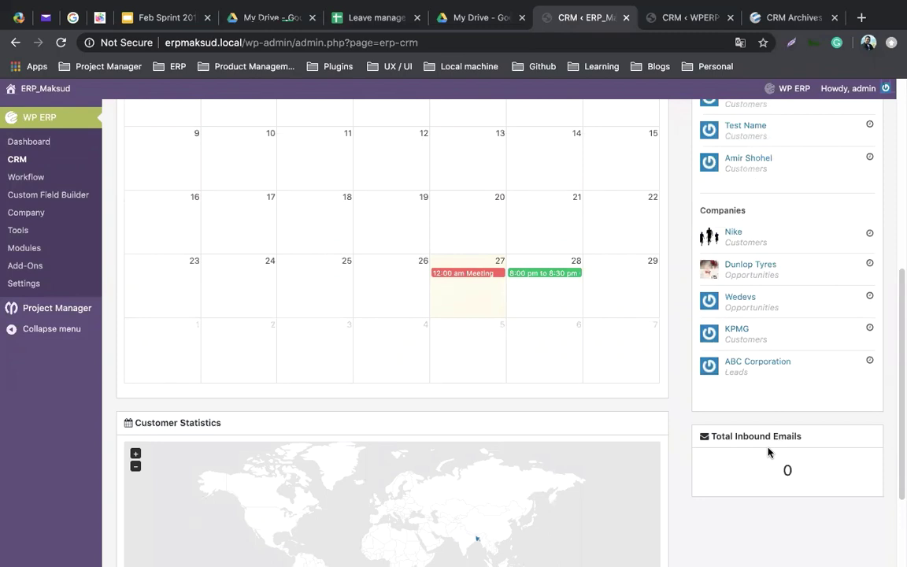
scroll(547, 461, "up", 1)
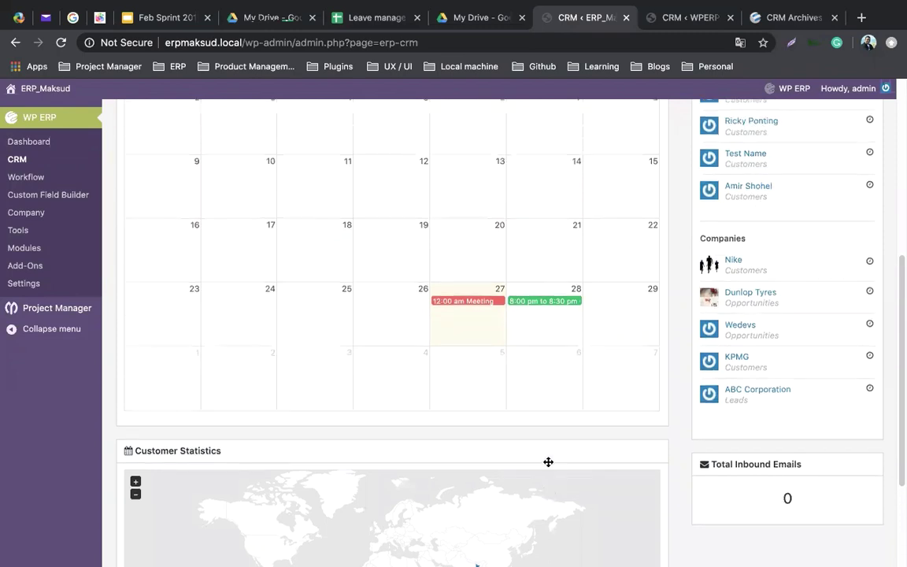
scroll(546, 461, "down", 4)
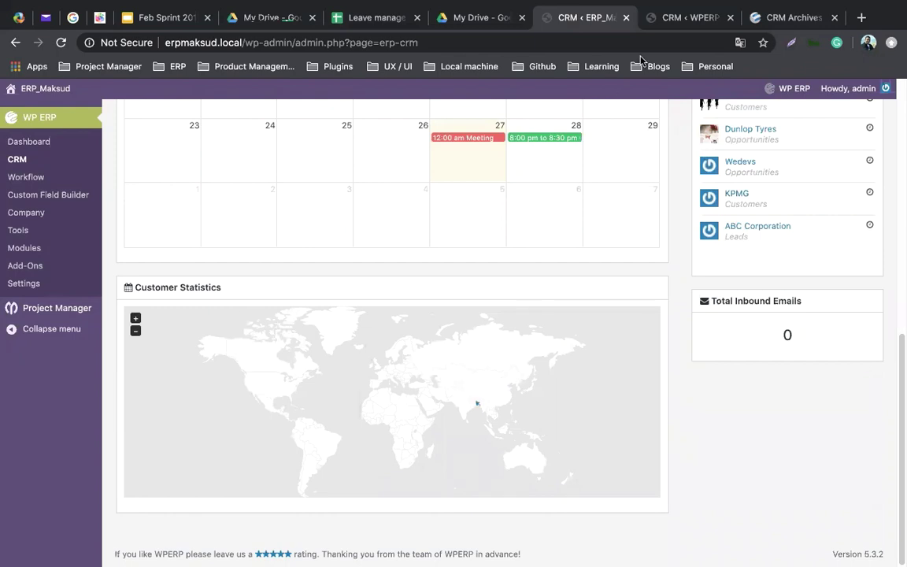
Step: Compare the Customer Statistics map on the WPERP Demo site with the one on the ERP_Maksud site
left_click(684, 17)
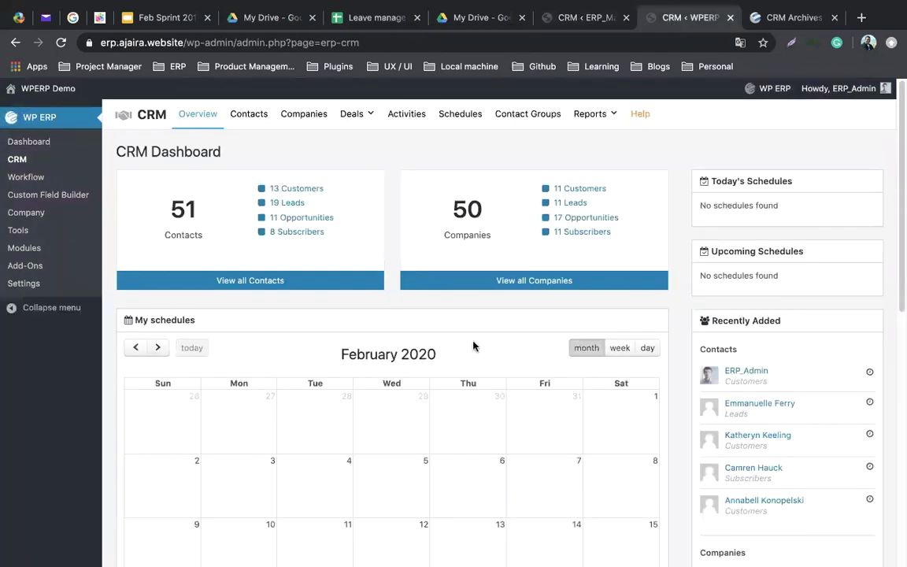
left_click(567, 17)
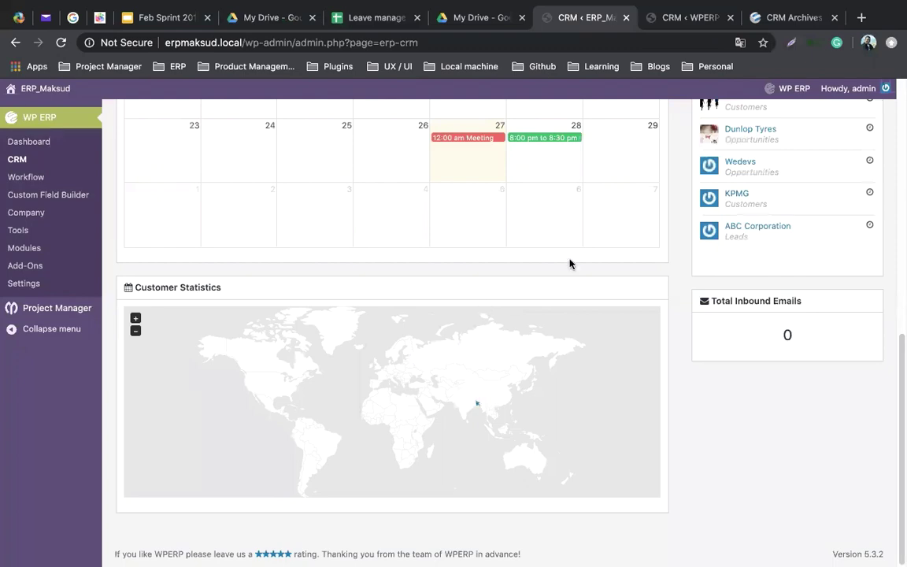
left_click(682, 15)
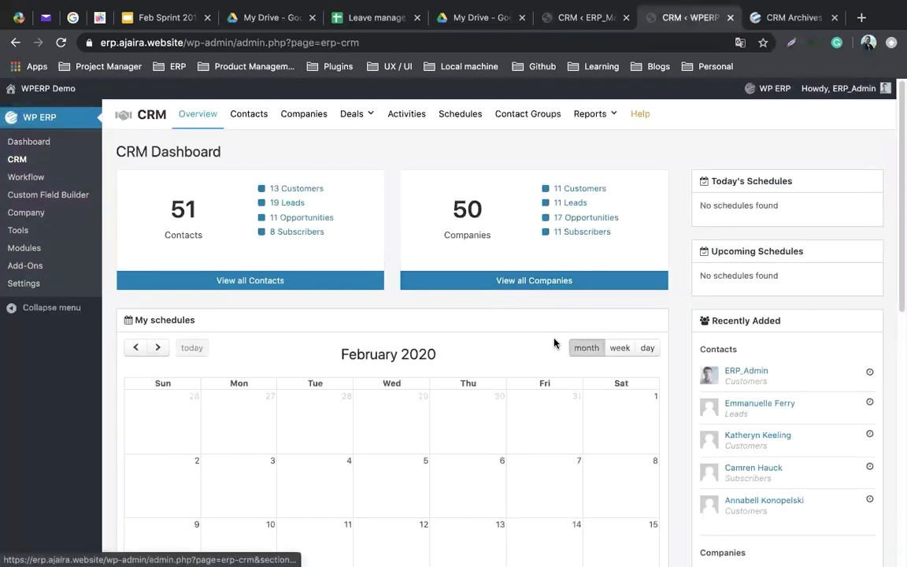
scroll(554, 344, "down", 7)
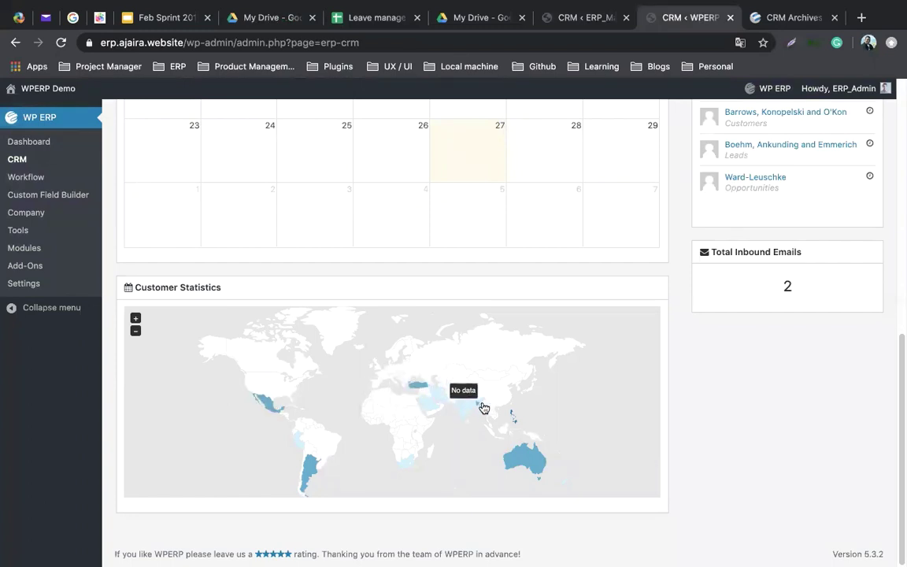
left_click(584, 17)
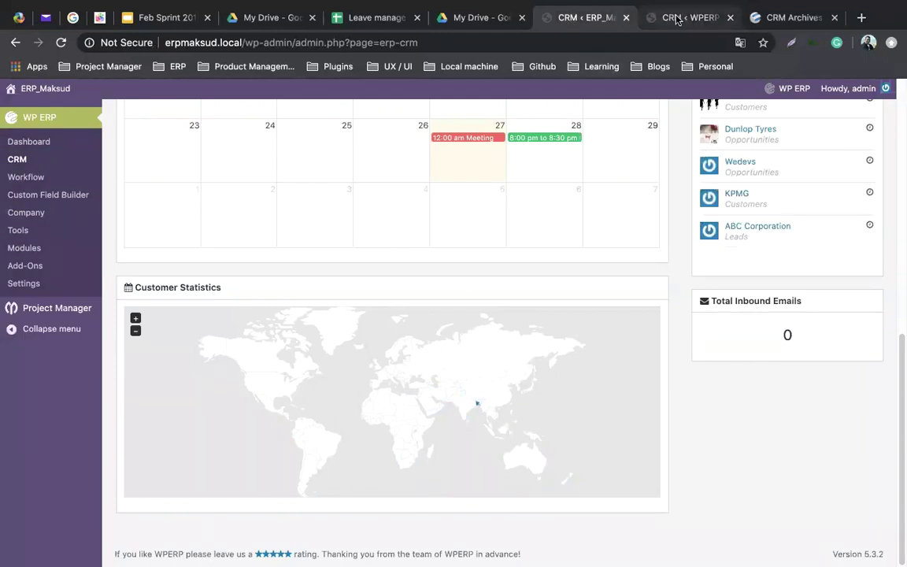
left_click(675, 17)
left_click(584, 22)
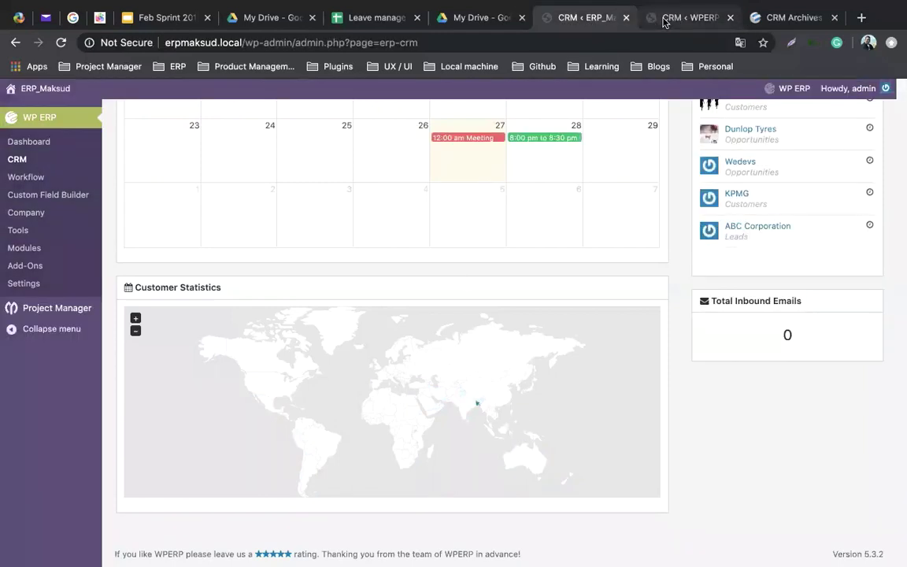
left_click(664, 22)
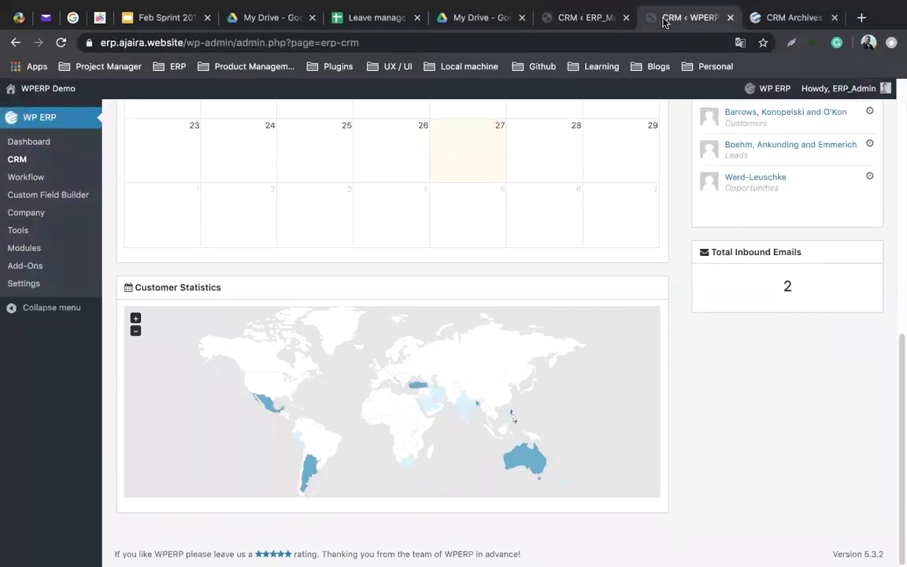
left_click(594, 22)
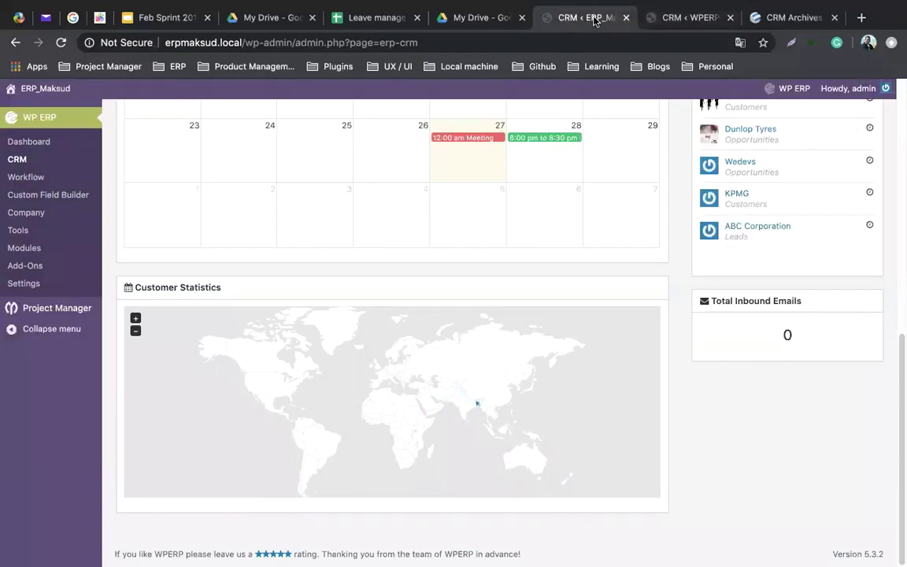
Step: Open the CRM contacts list and examine its entries, columns and available bulk actions
scroll(413, 366, "up", 3)
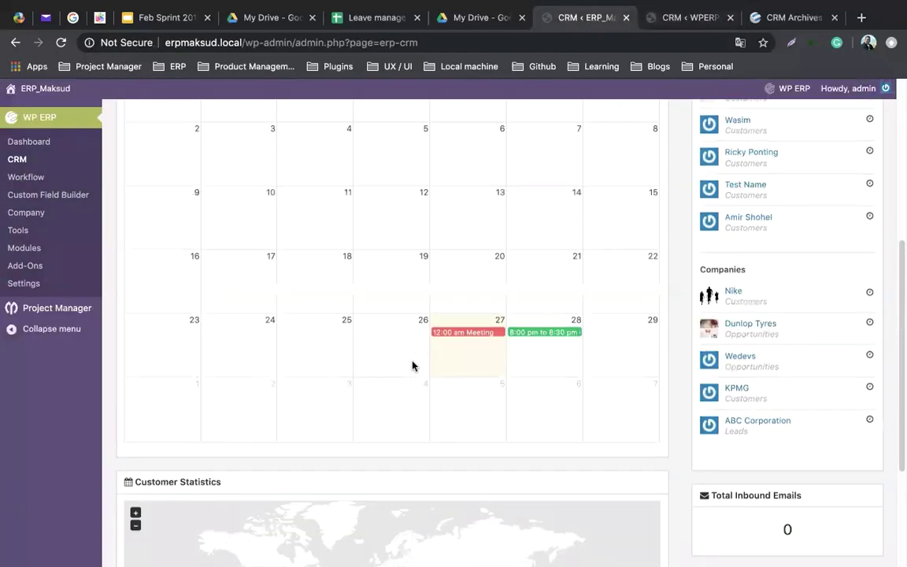
scroll(413, 367, "up", 5)
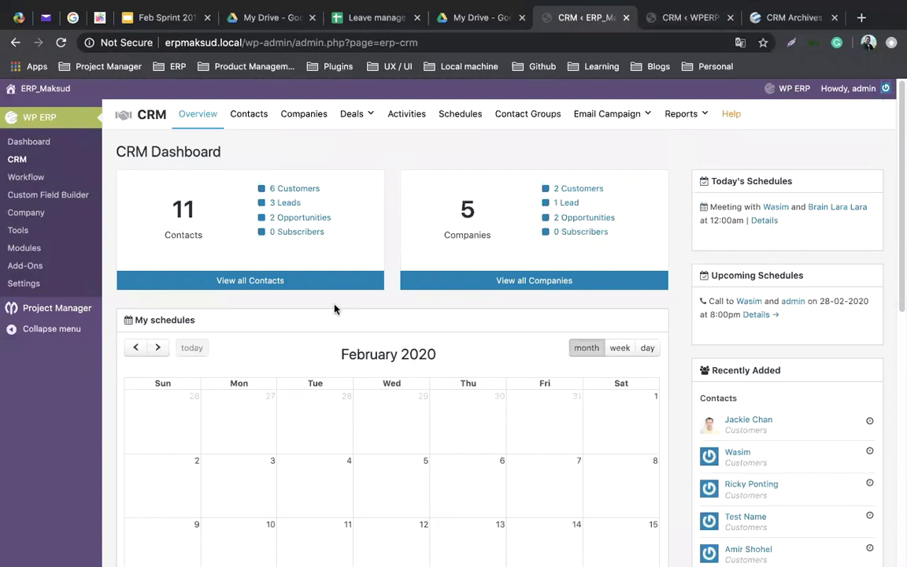
left_click(250, 125)
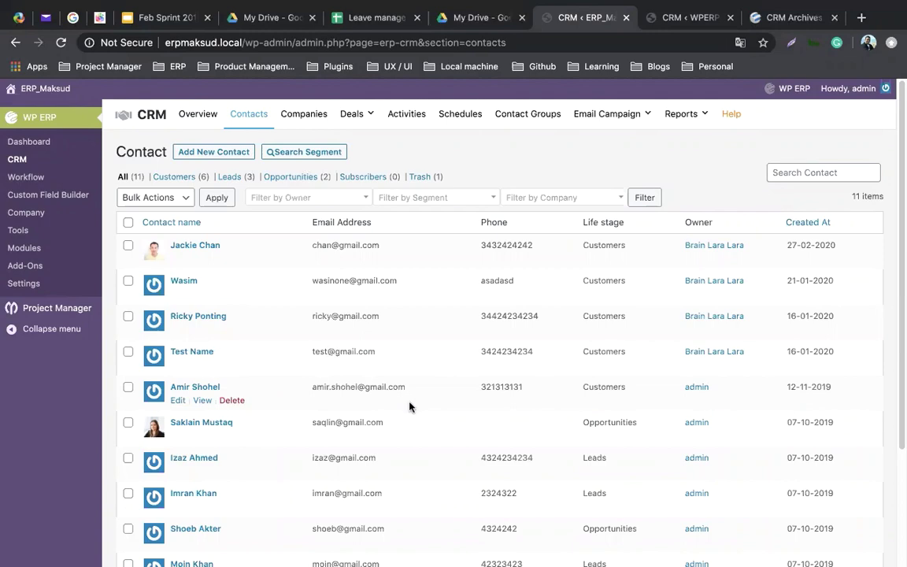
scroll(408, 406, "down", 4)
scroll(409, 406, "up", 3)
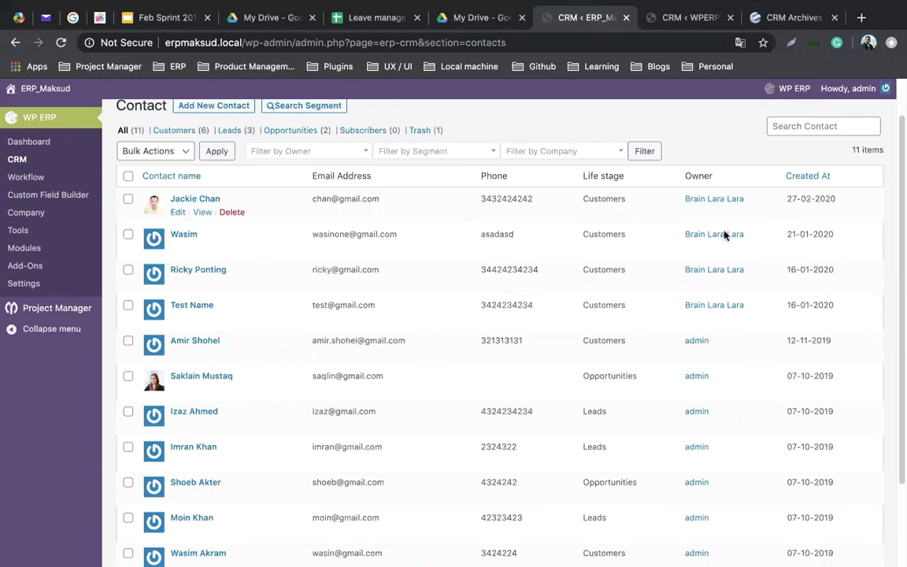
scroll(273, 318, "down", 2)
scroll(274, 322, "up", 3)
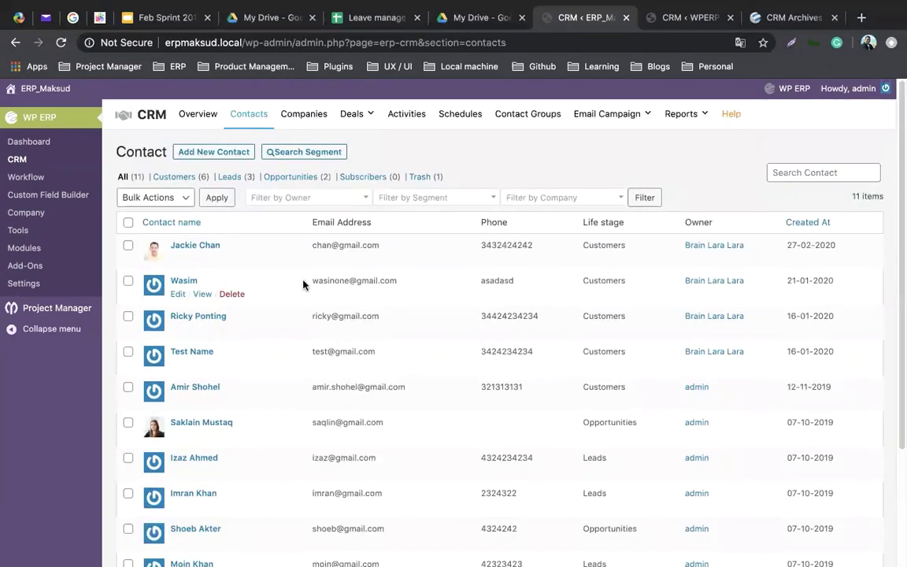
left_click(180, 202)
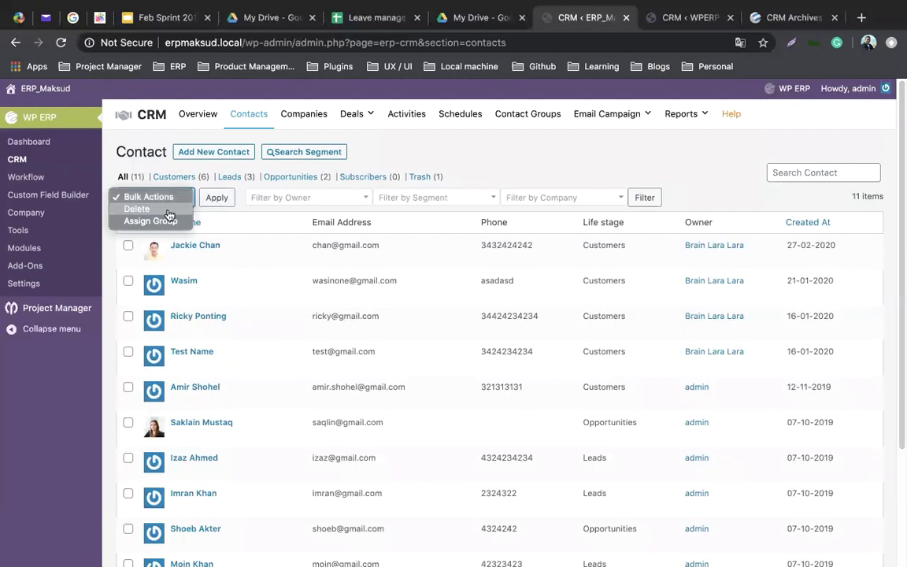
left_click(239, 227)
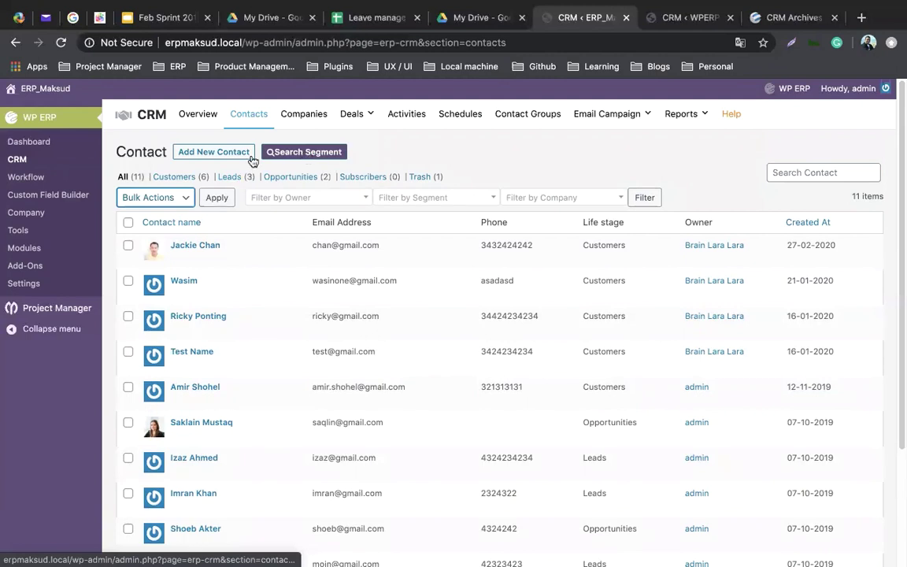
Step: Open the new contact form, show its advanced fields to examine them, and close the form without adding a contact
left_click(201, 153)
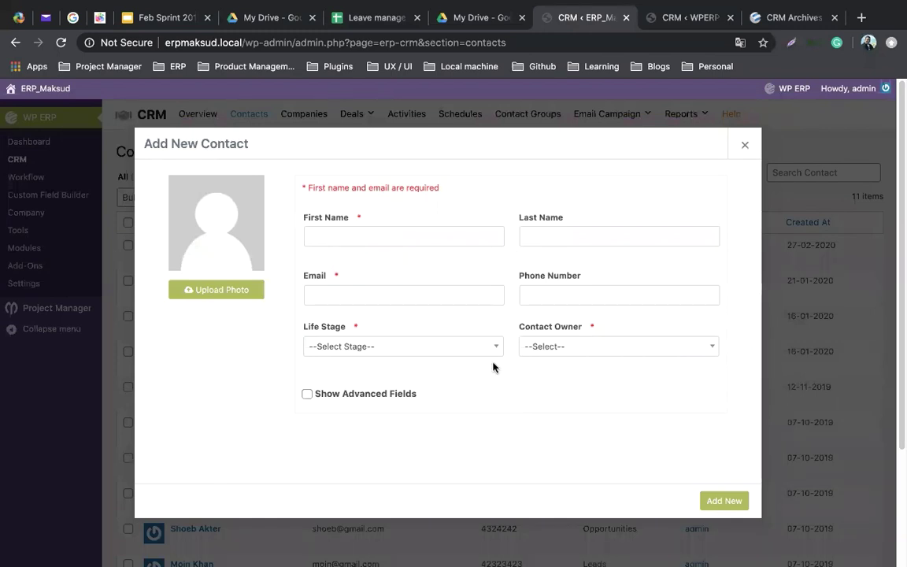
left_click(355, 394)
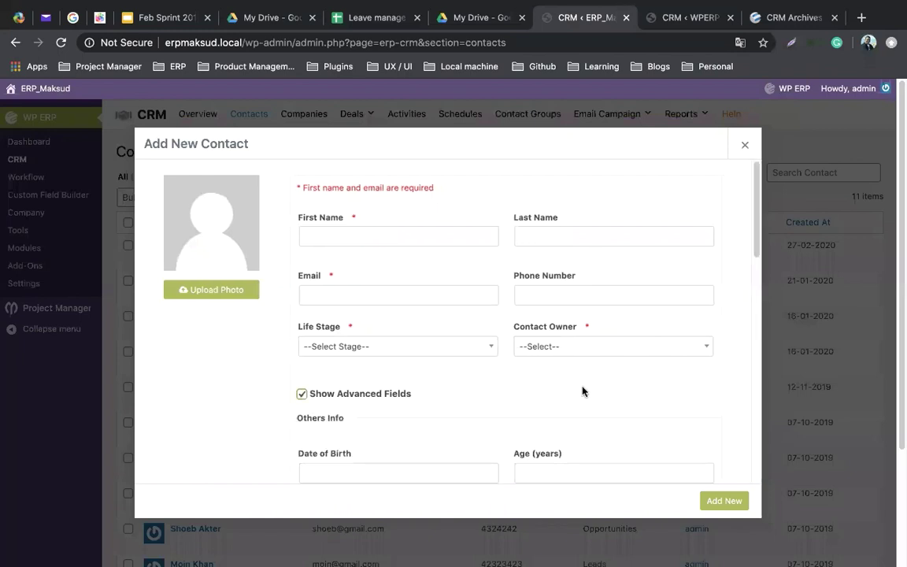
scroll(582, 392, "down", 3)
scroll(583, 391, "down", 2)
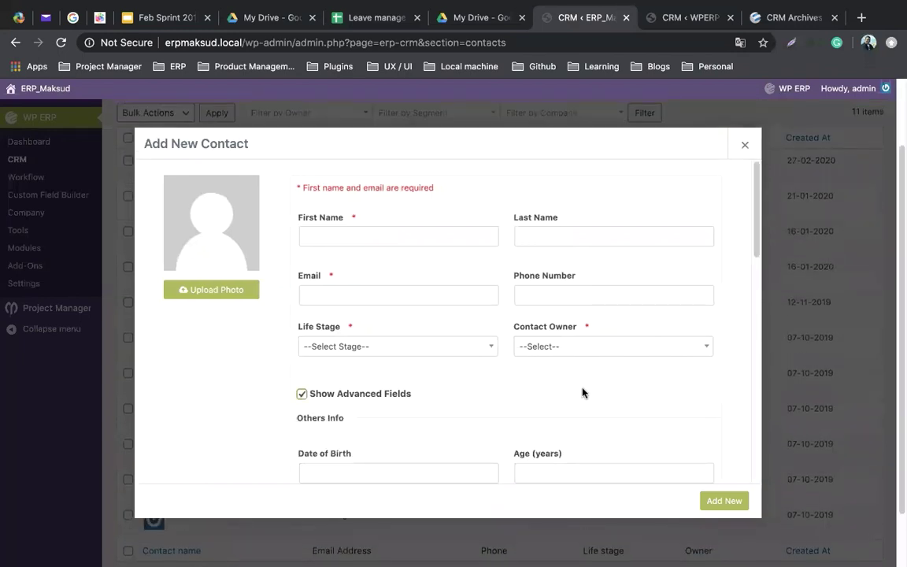
scroll(547, 411, "up", 4)
left_click_drag(754, 229, 748, 194)
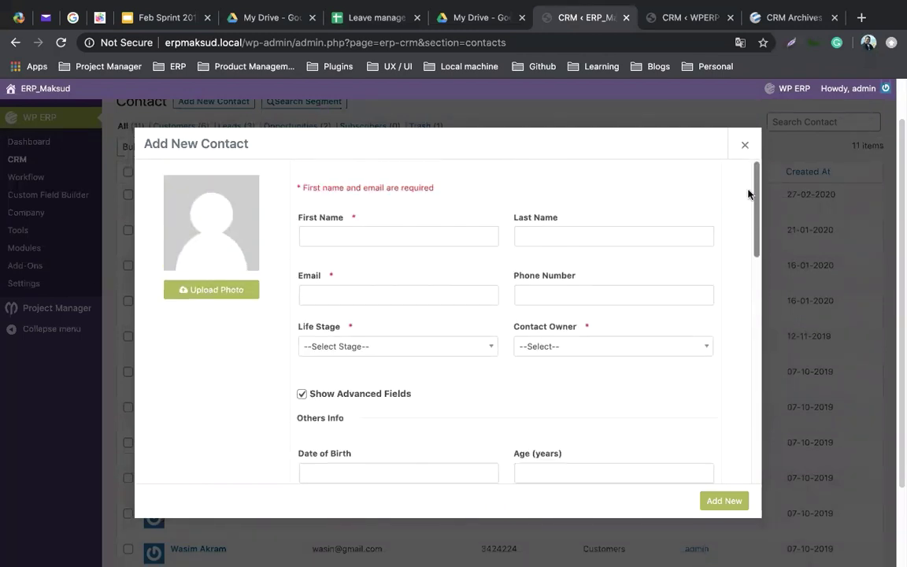
left_click(746, 146)
Step: Open the CRM companies list, inspect the new company form, and close it without adding a company
scroll(401, 285, "down", 3)
scroll(401, 289, "up", 3)
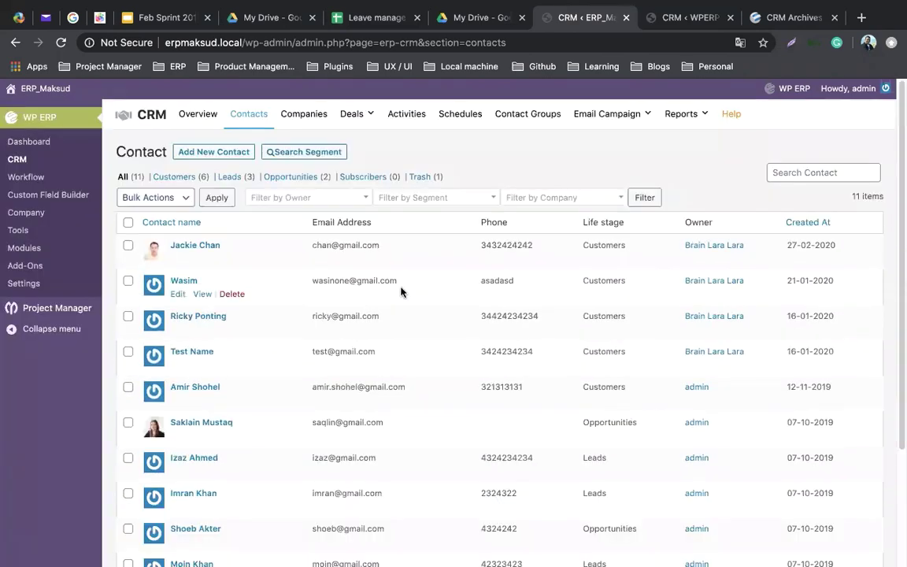
left_click(307, 115)
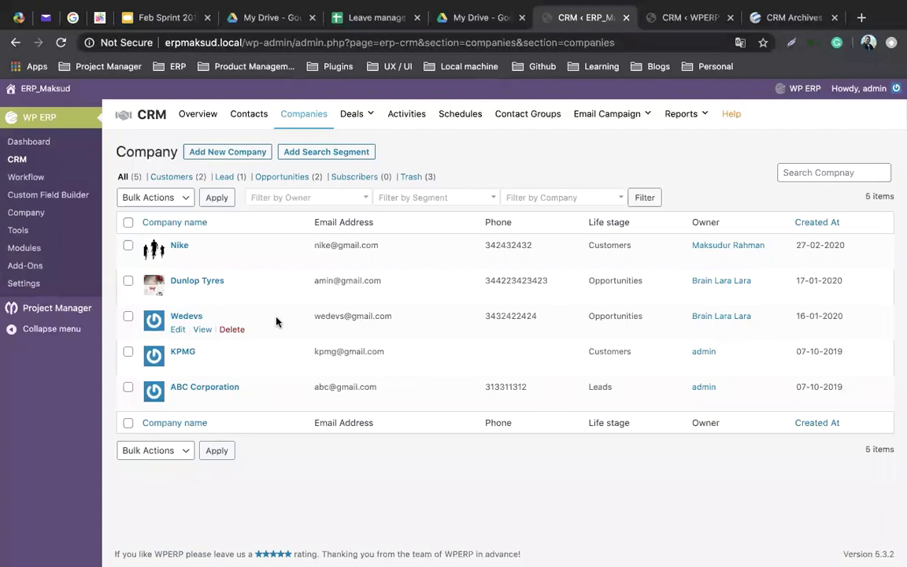
left_click(246, 152)
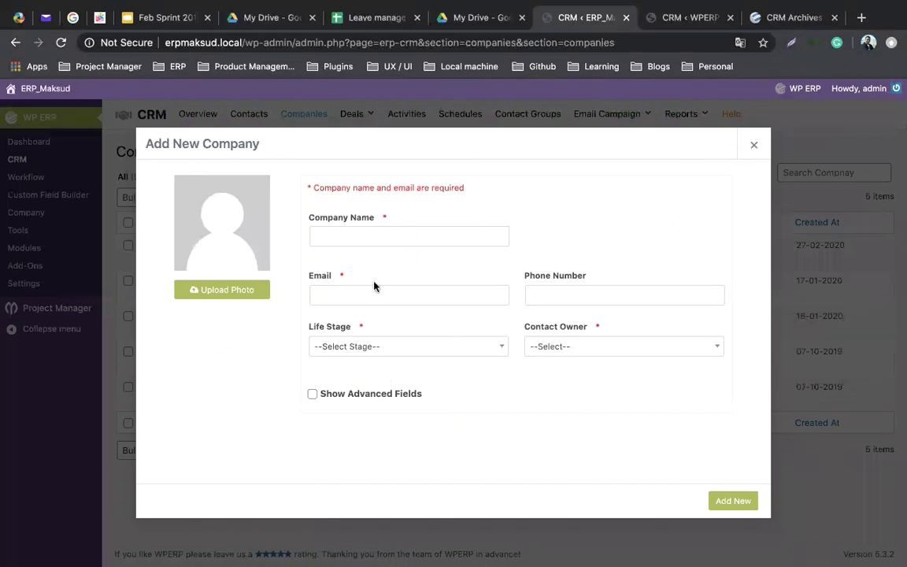
left_click(330, 240)
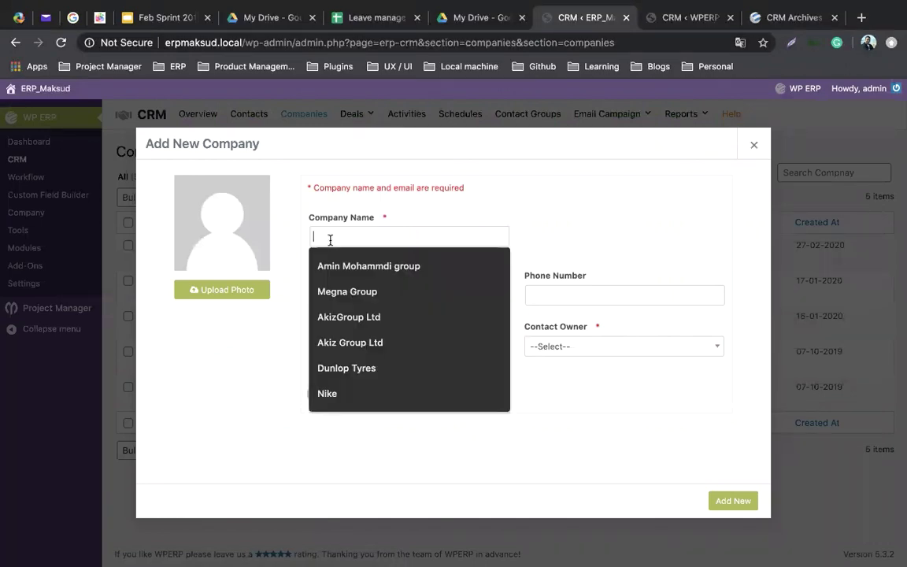
left_click(569, 205)
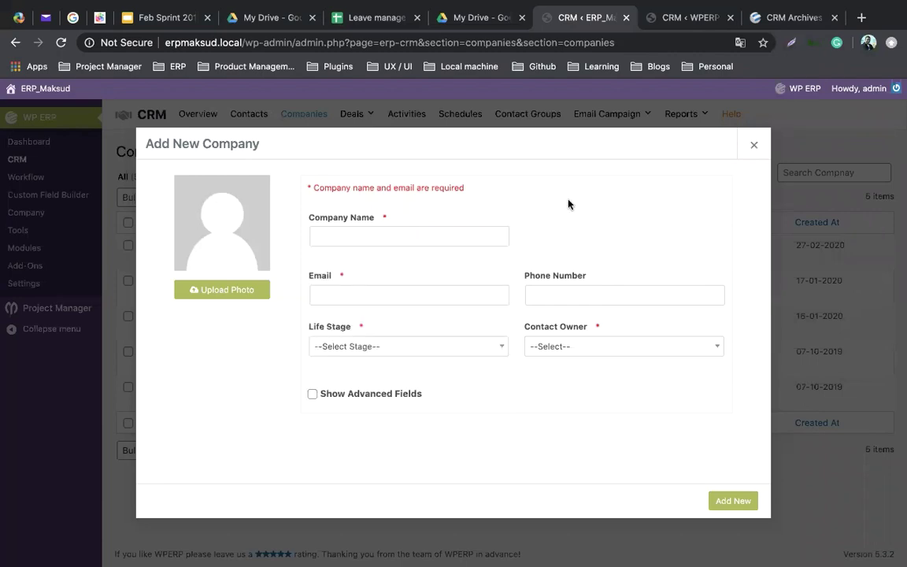
left_click(746, 148)
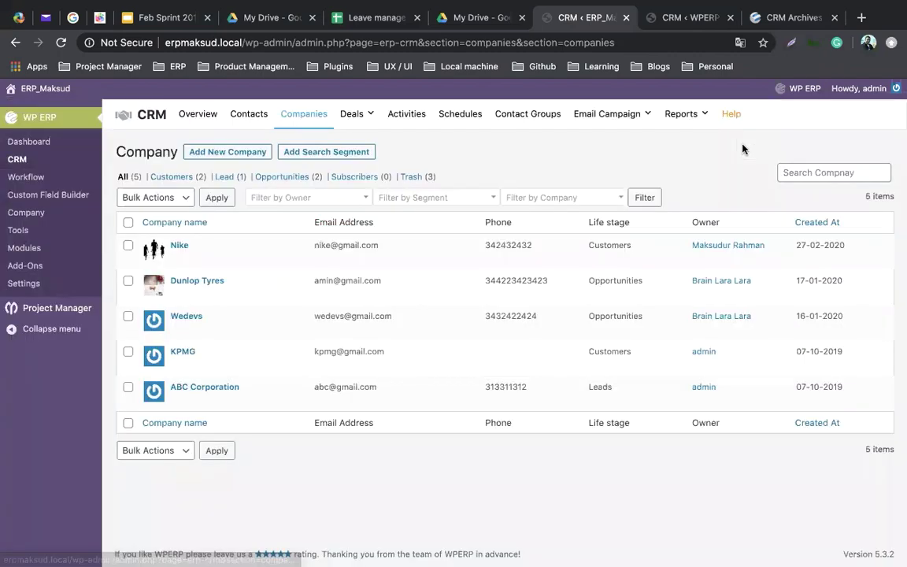
Step: Open the new company form and show its advanced fields to examine the Others Info and Contact Group sections
left_click(228, 150)
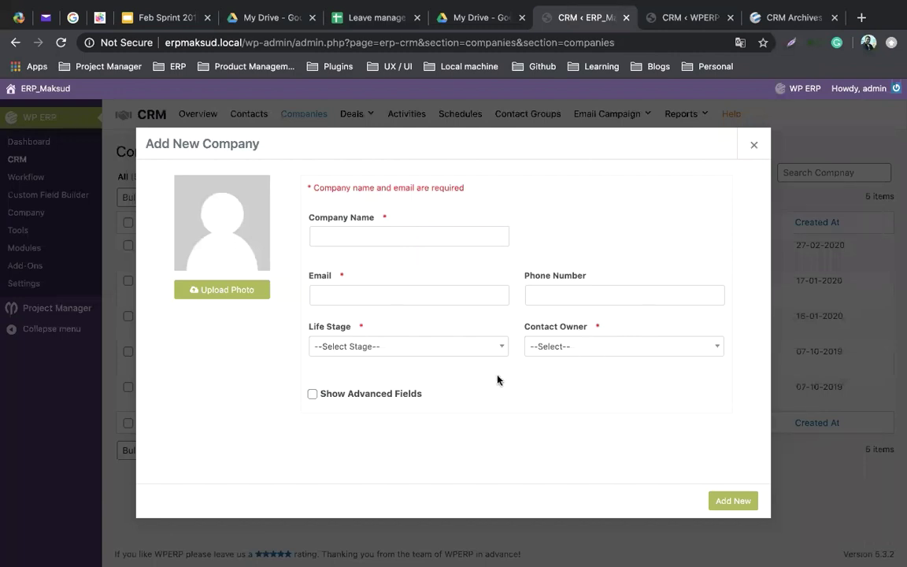
left_click(369, 394)
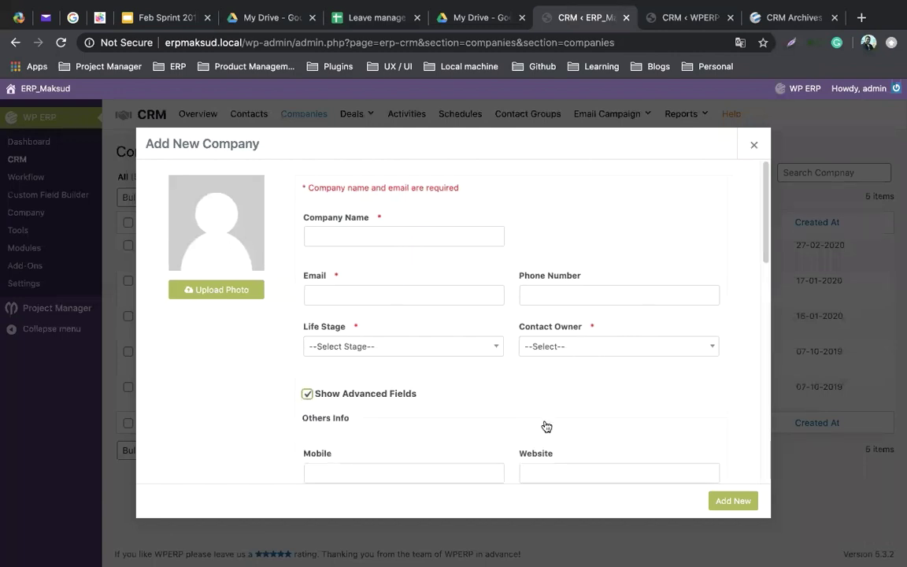
scroll(542, 426, "down", 5)
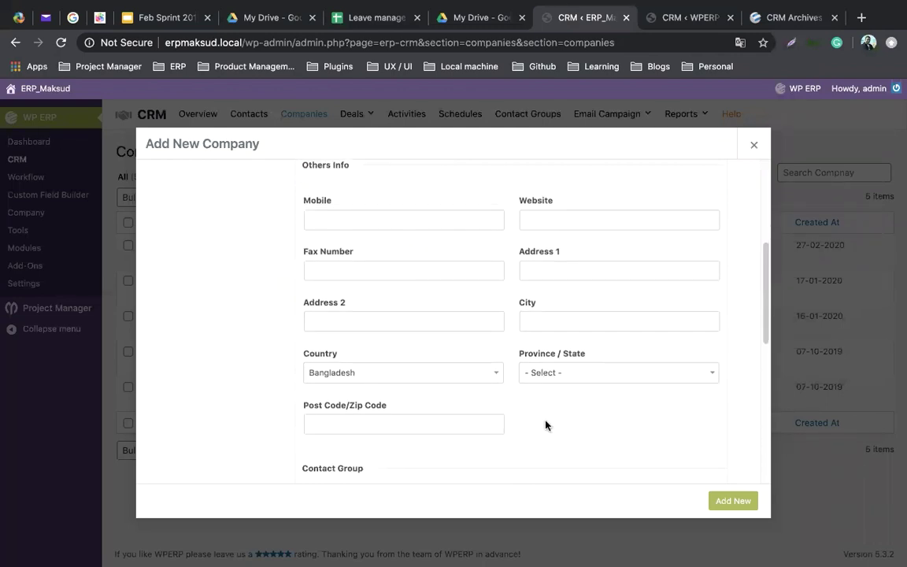
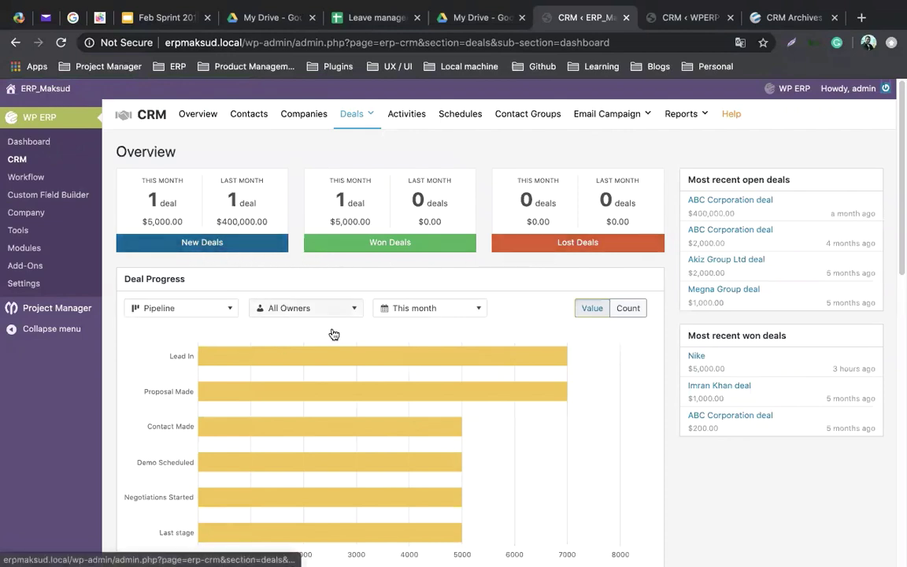
Step: Examine the deals overview, including the Deal Progress chart, the stage table and the Activity Progress section
scroll(365, 386, "down", 1)
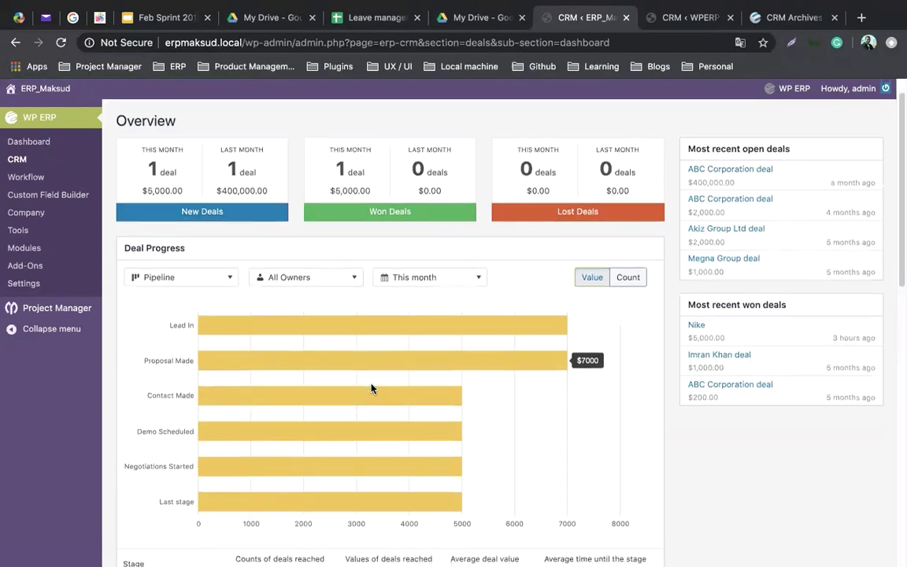
scroll(372, 391, "down", 1)
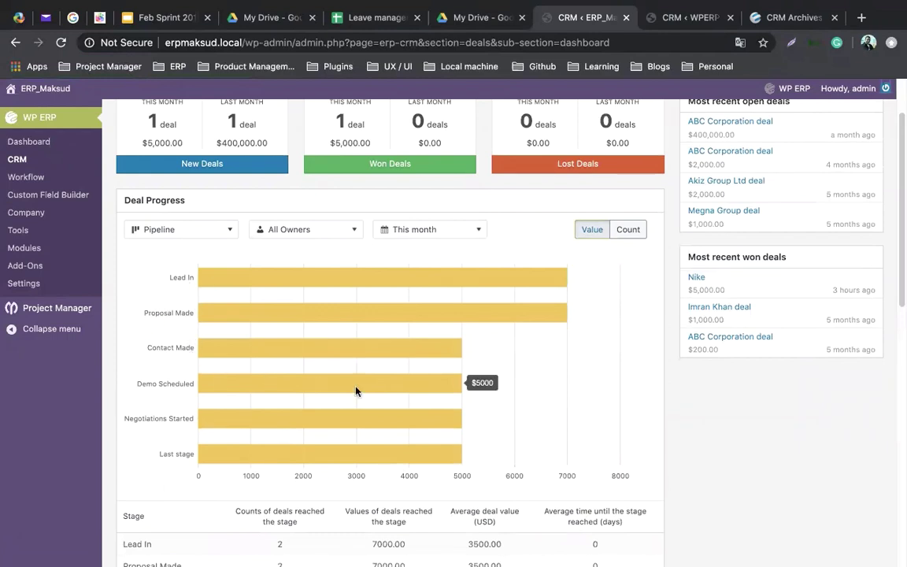
scroll(380, 390, "down", 8)
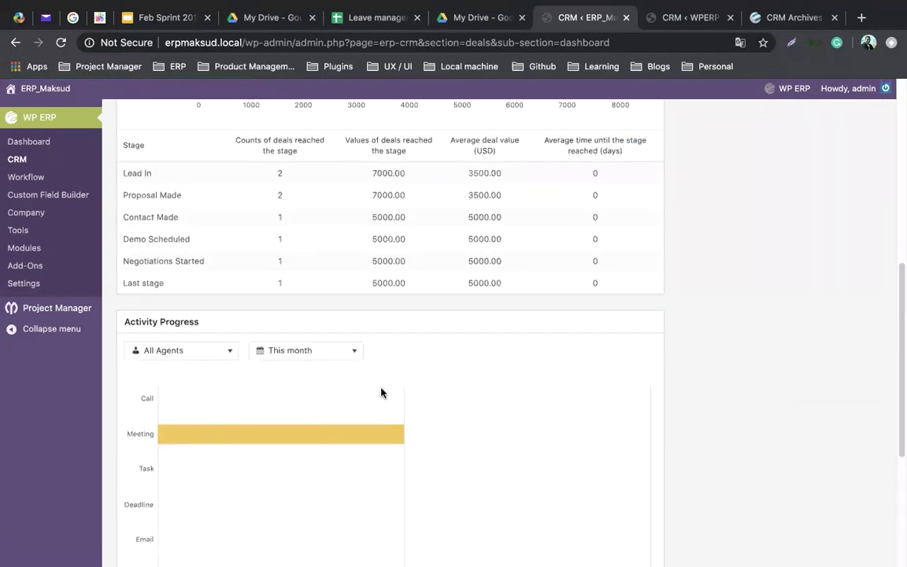
scroll(380, 391, "down", 4)
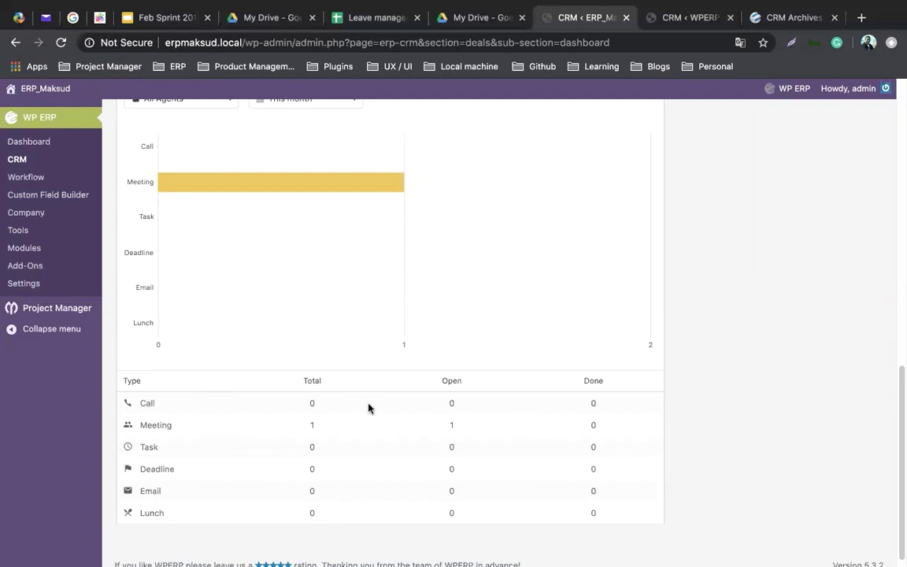
scroll(369, 408, "up", 8)
scroll(369, 407, "up", 3)
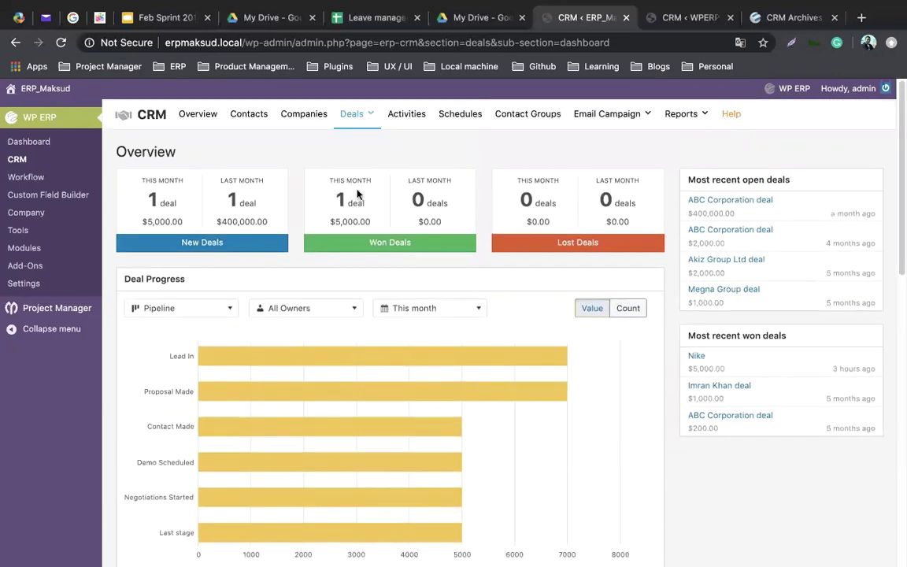
Step: Open the all-deals pipeline board to view the deals by stage
mouse_move(365, 121)
left_click(356, 162)
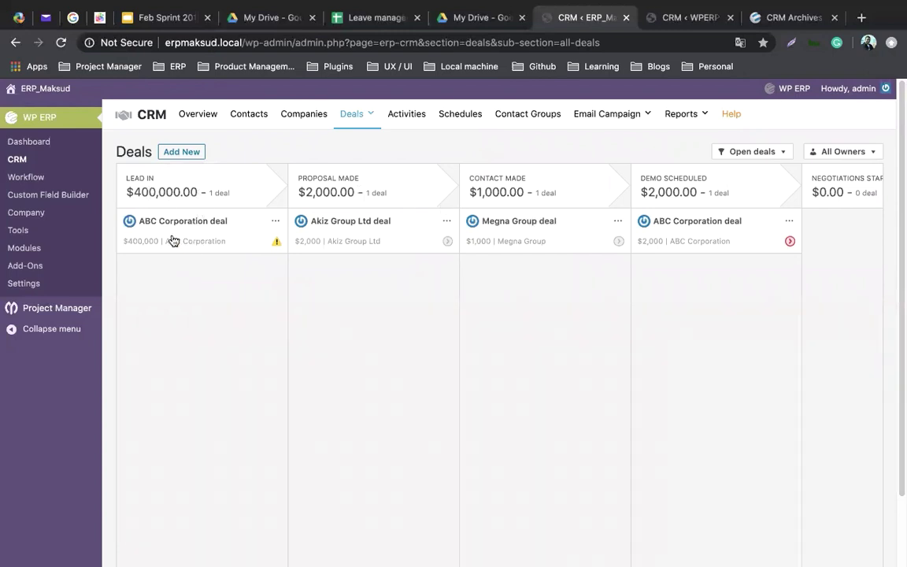
mouse_move(186, 235)
left_mouse_down()
mouse_move(318, 276)
mouse_move(334, 292)
mouse_move(469, 280)
mouse_move(487, 308)
mouse_move(713, 309)
mouse_move(692, 288)
mouse_move(148, 241)
mouse_move(178, 239)
left_mouse_up()
Step: Start a new deal and select ABC Corporation as its company, leaving the contact empty
left_click(181, 151)
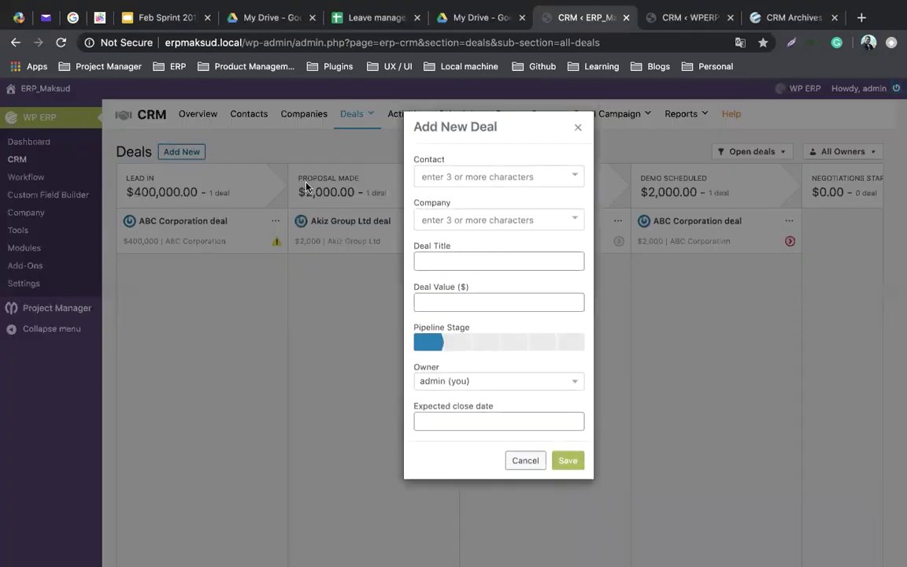
left_click(516, 176)
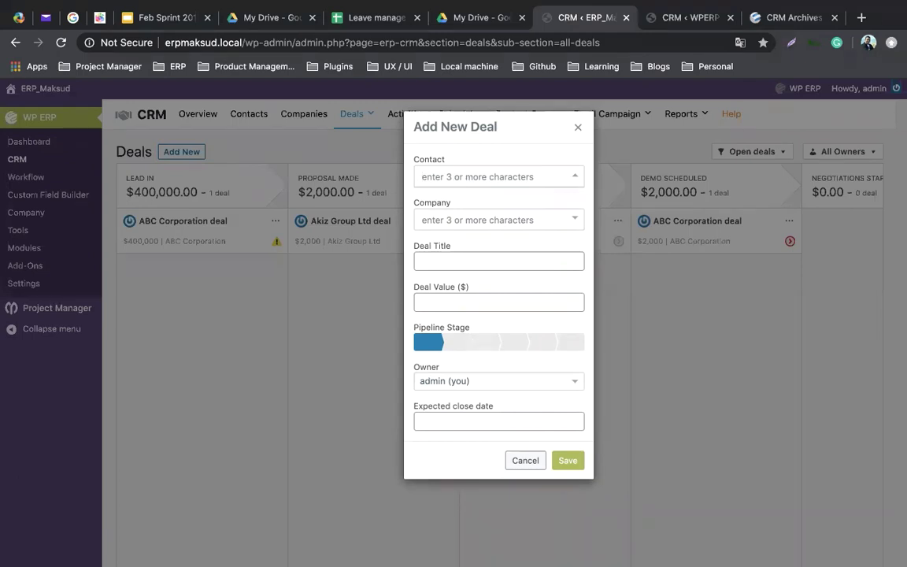
type("a")
key("BackSpace")
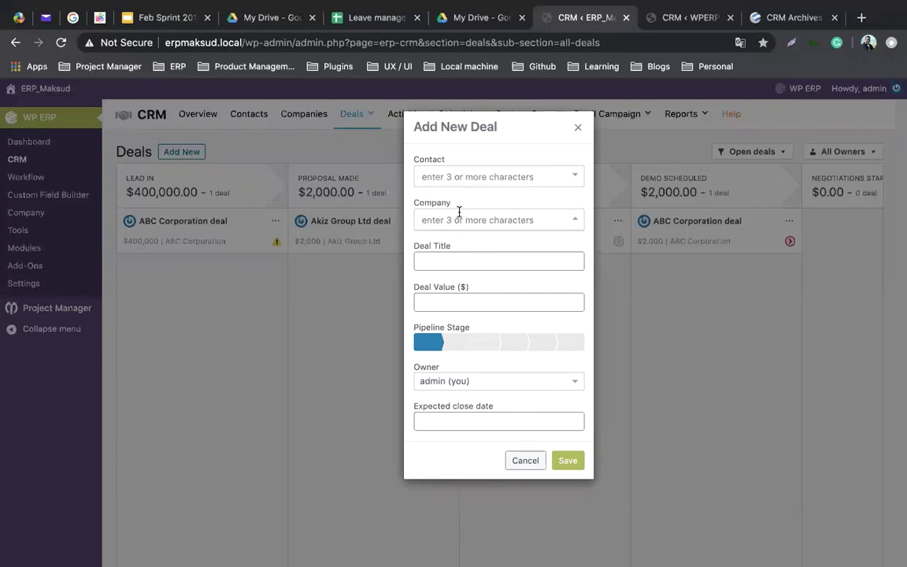
type("ab")
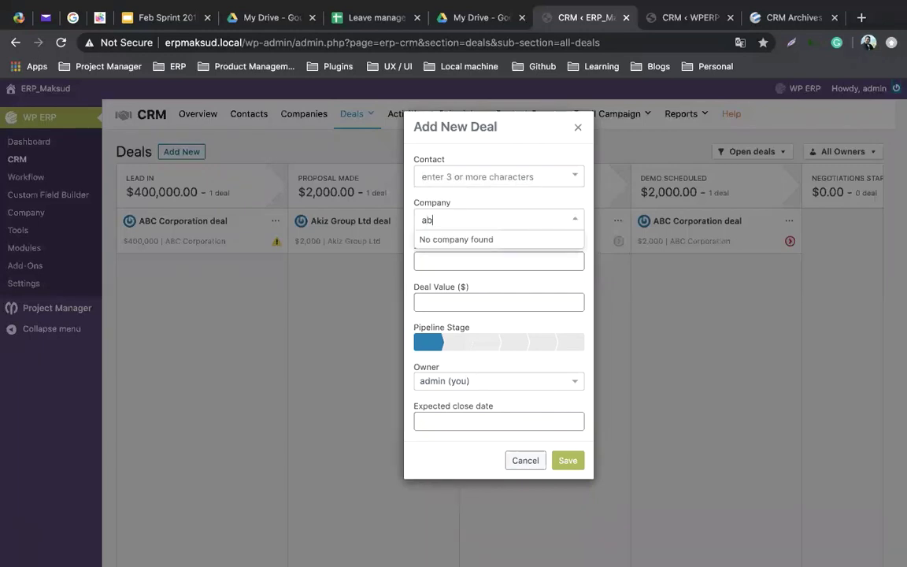
type("c")
left_click(455, 240)
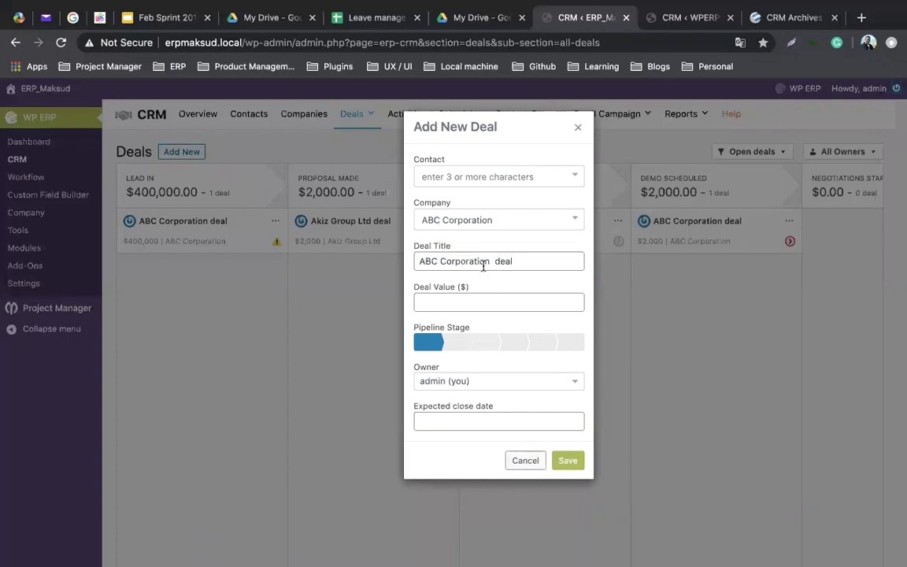
Step: Set the deal value to 5000, try other pipeline stages, return to the first stage, and save the deal
left_click(459, 304)
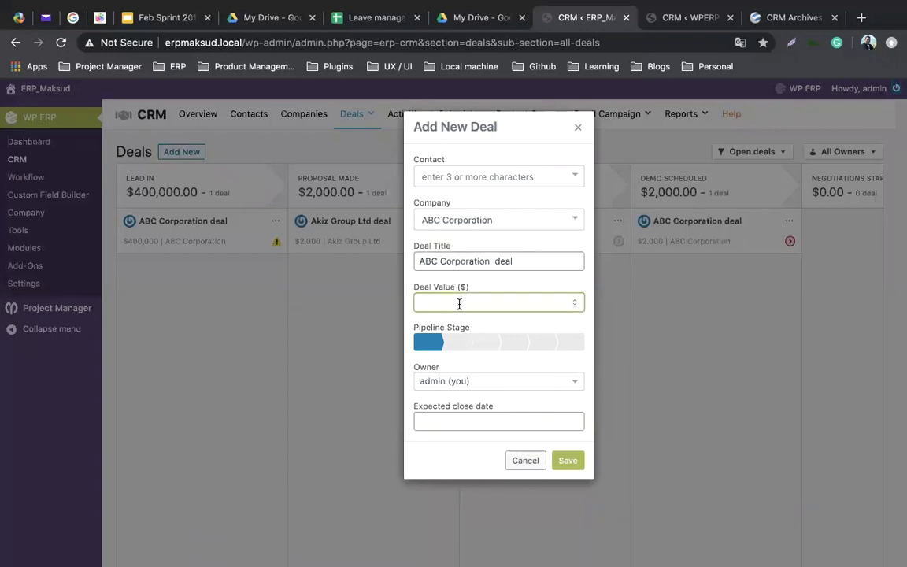
type("5000")
left_click(458, 347)
left_click(476, 346)
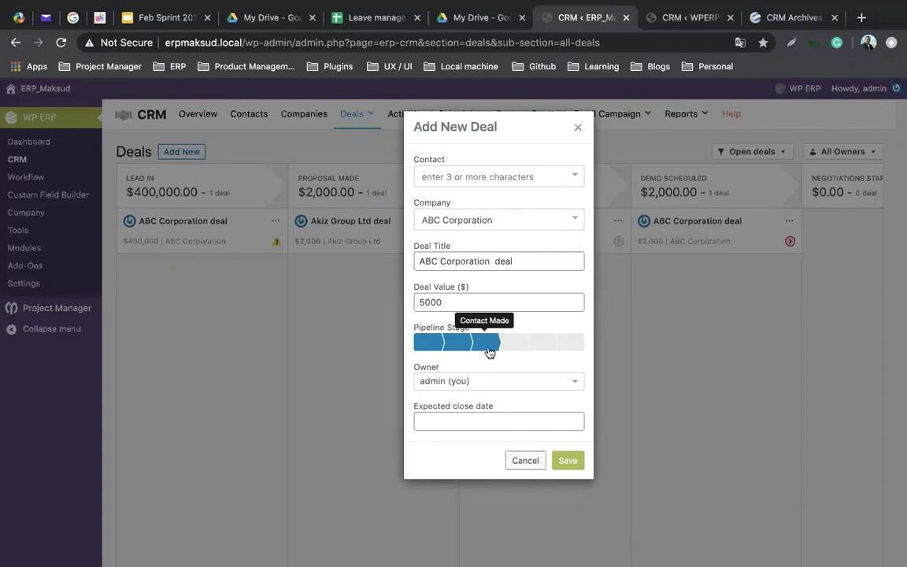
left_click(432, 343)
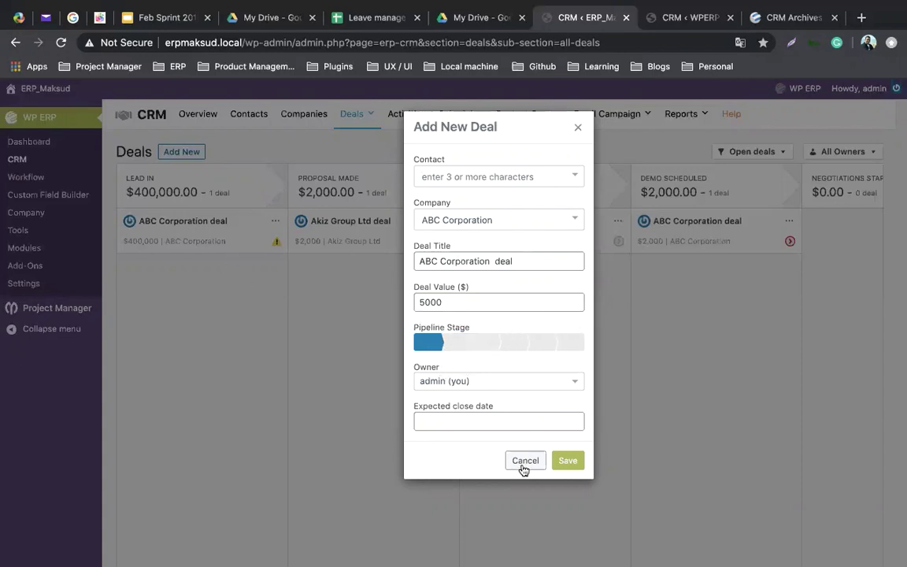
left_click(565, 465)
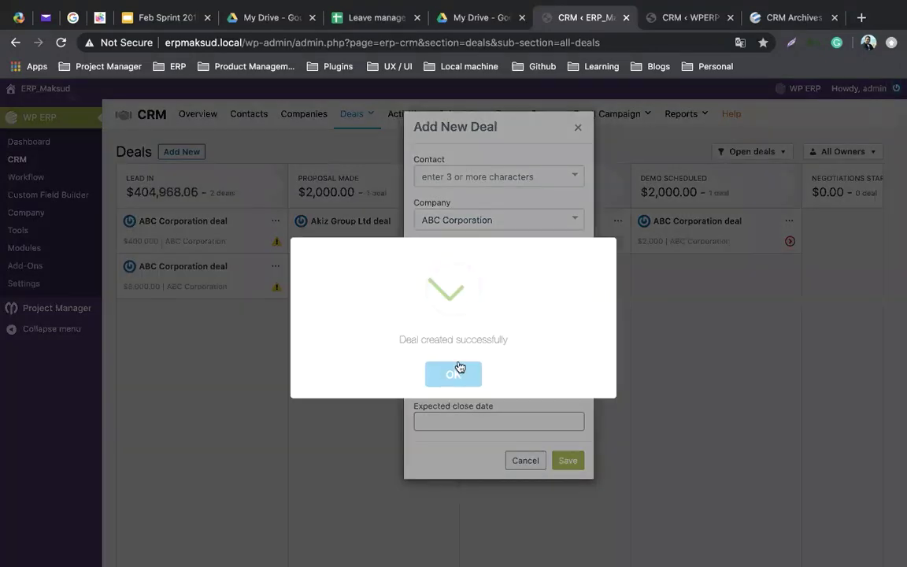
left_click(453, 375)
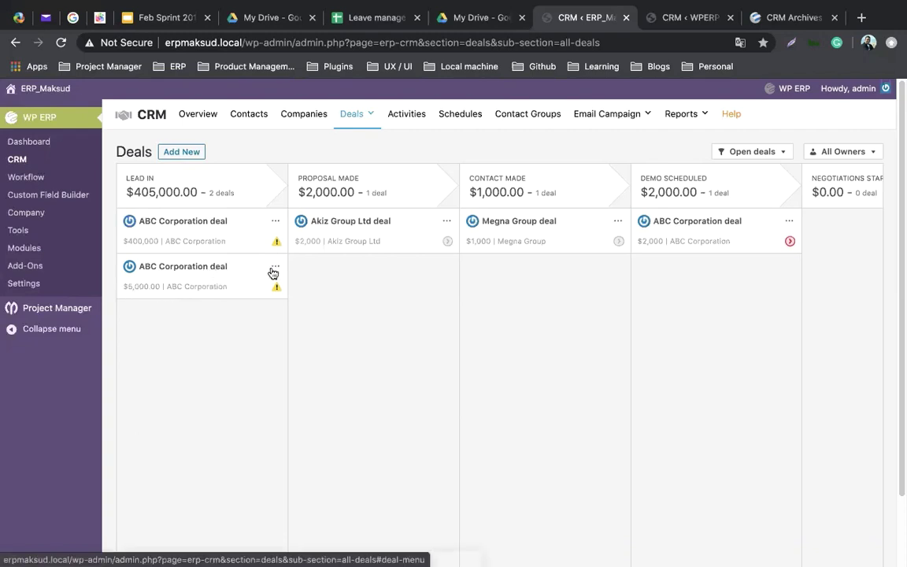
Step: Move the new $5,000 ABC Corporation deal to Proposal Made, view its available actions, and advance it to Contact Made
left_click_drag(223, 272, 370, 275)
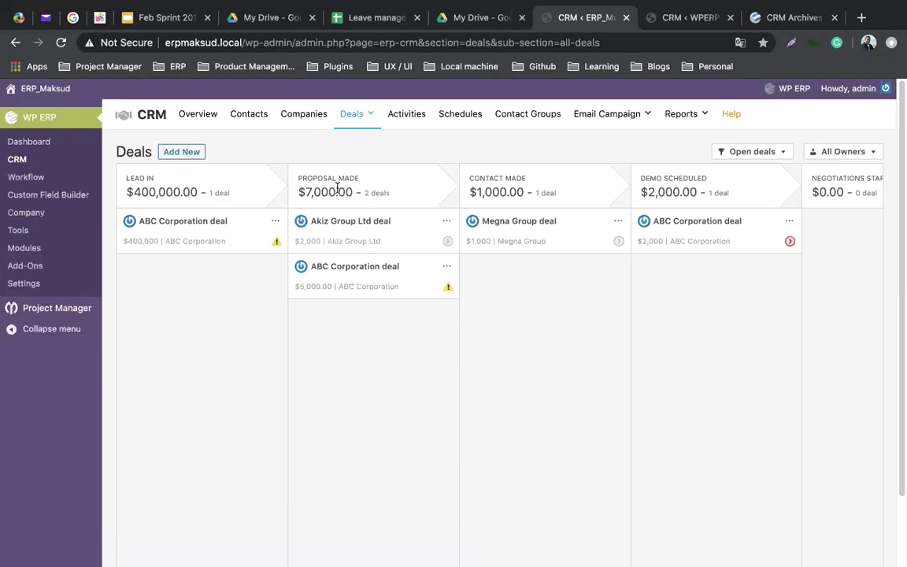
left_click(446, 266)
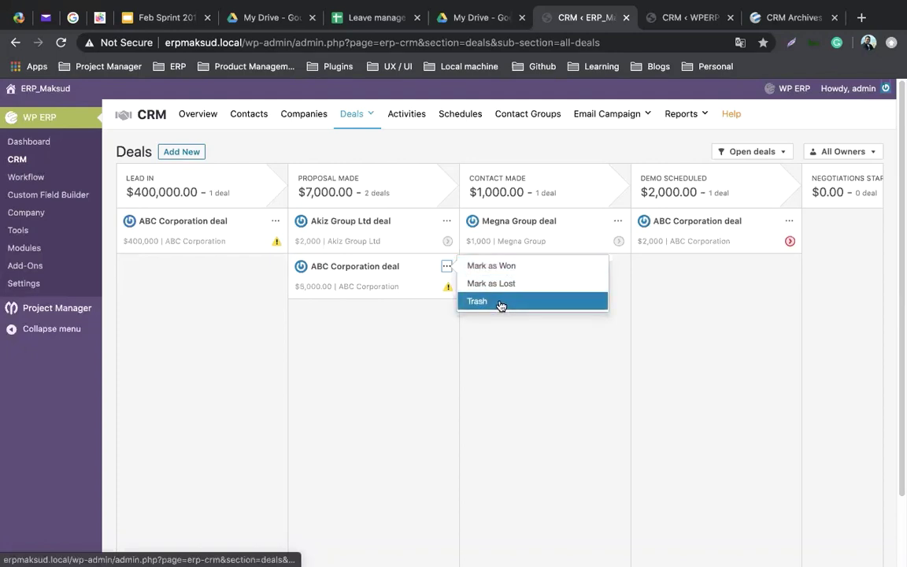
left_click(415, 313)
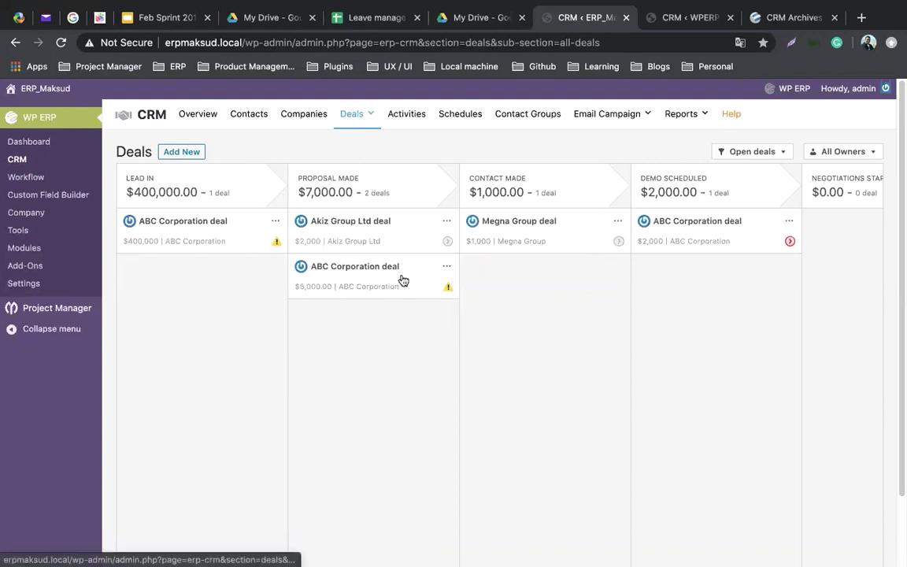
left_click_drag(403, 279, 578, 279)
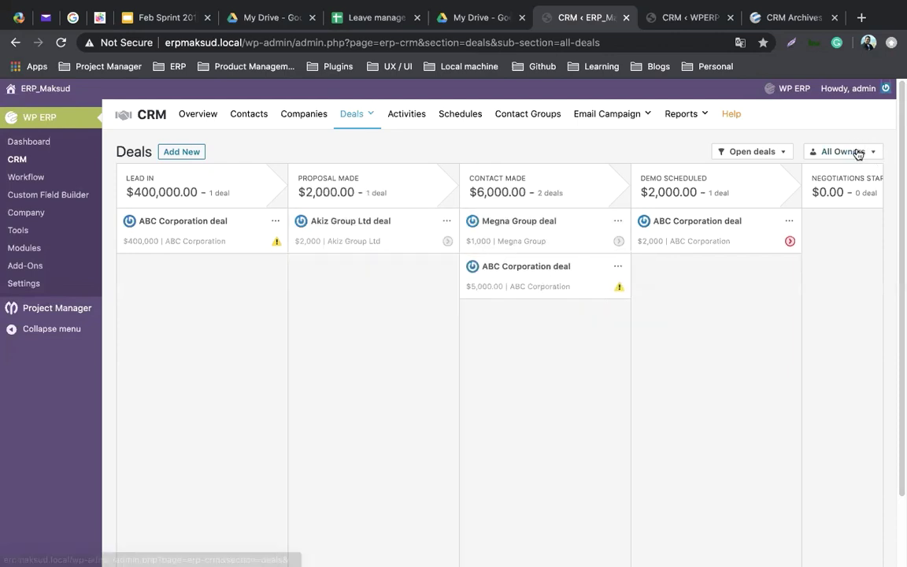
Step: Filter the deals board by open, won, lost and trashed deals in turn to compare each status
left_click(784, 153)
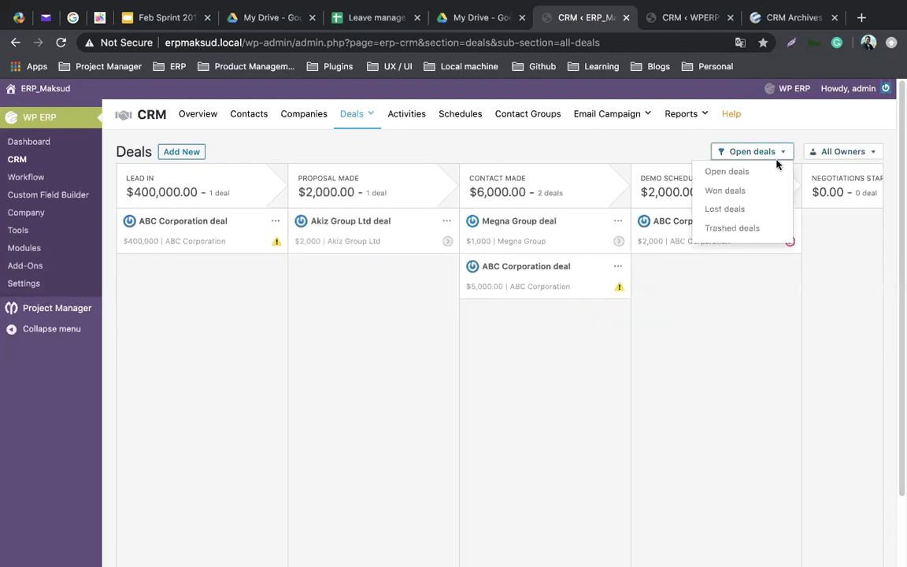
left_click(736, 173)
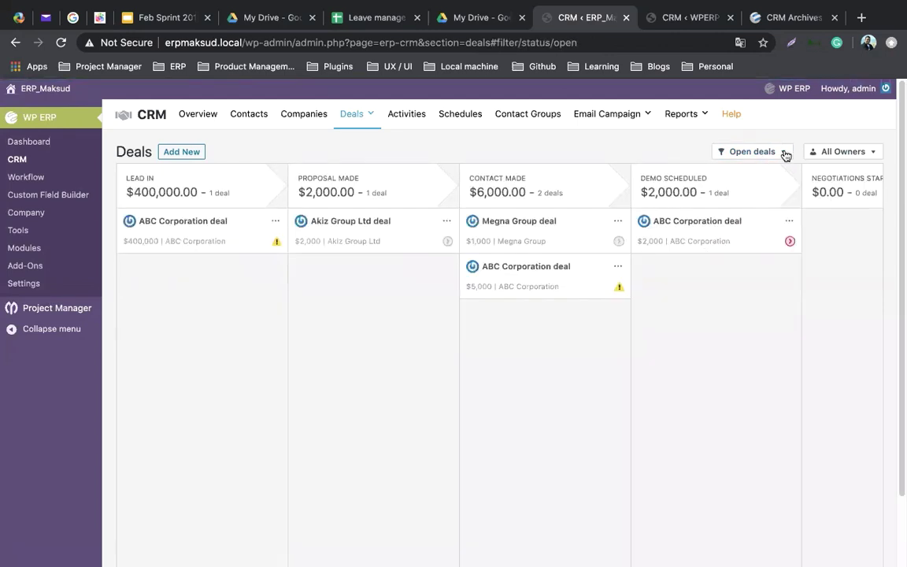
left_click(785, 155)
left_click(748, 195)
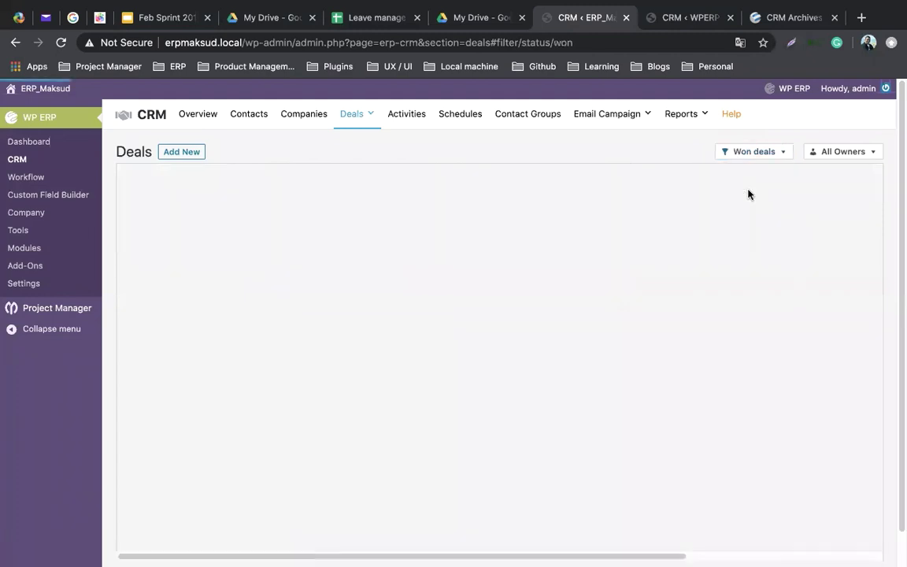
left_click(778, 153)
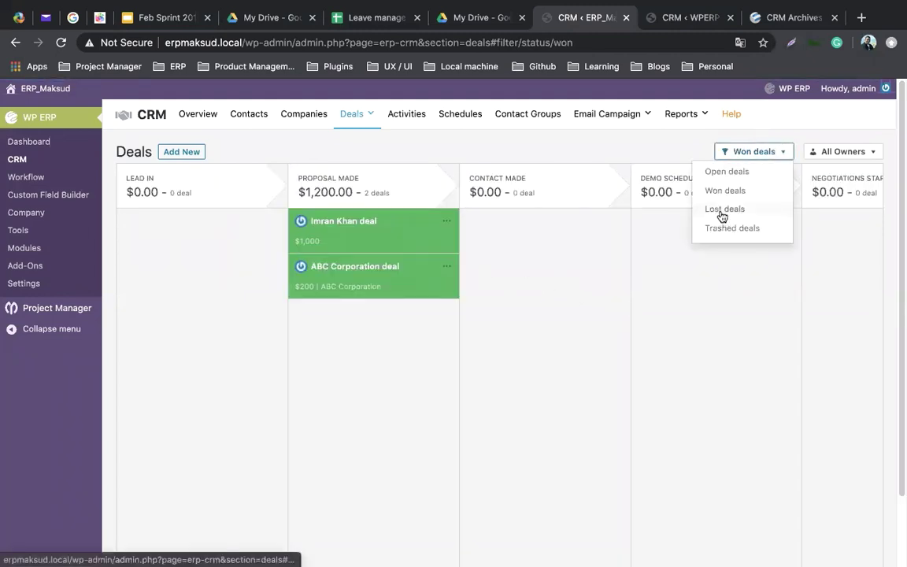
left_click(721, 210)
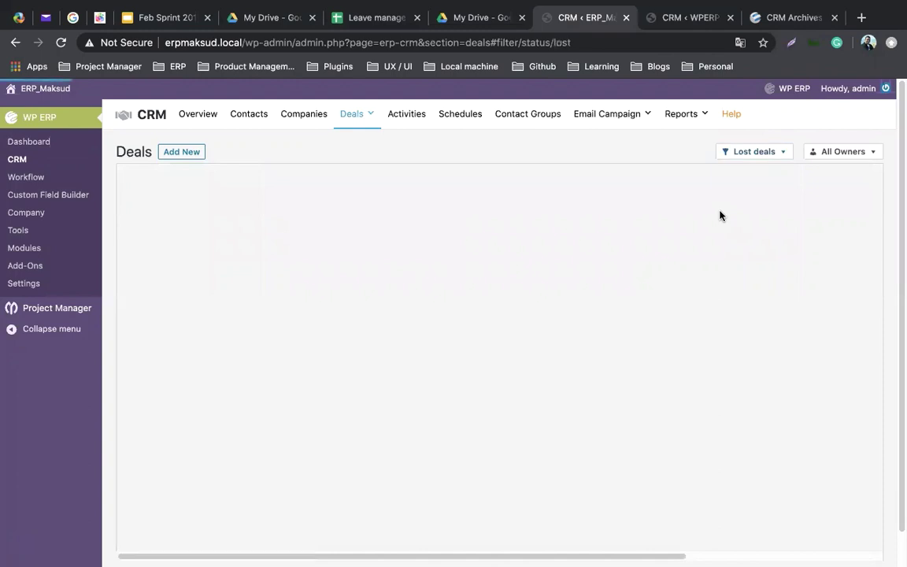
left_click(786, 157)
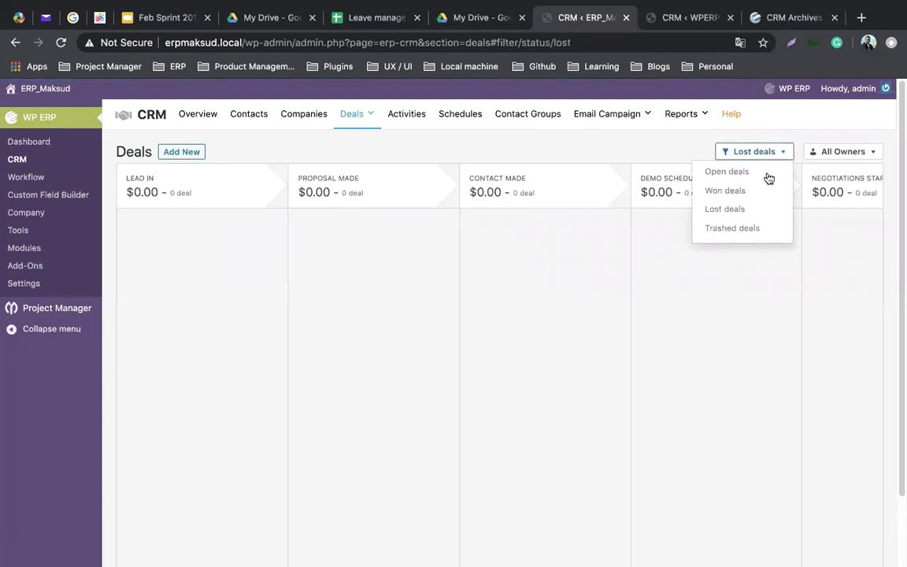
left_click(732, 228)
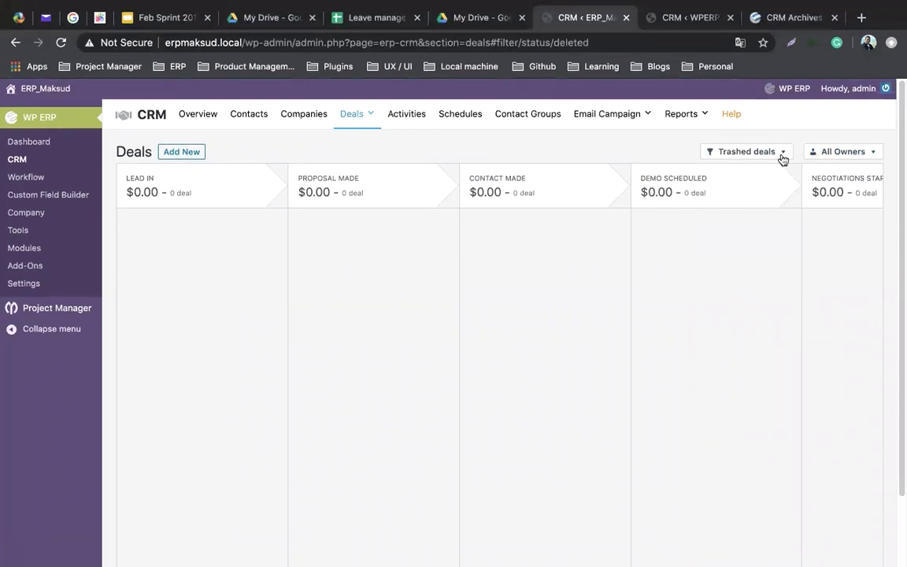
Step: Restore the open deals filter and look over the whole pipeline board
left_click(782, 155)
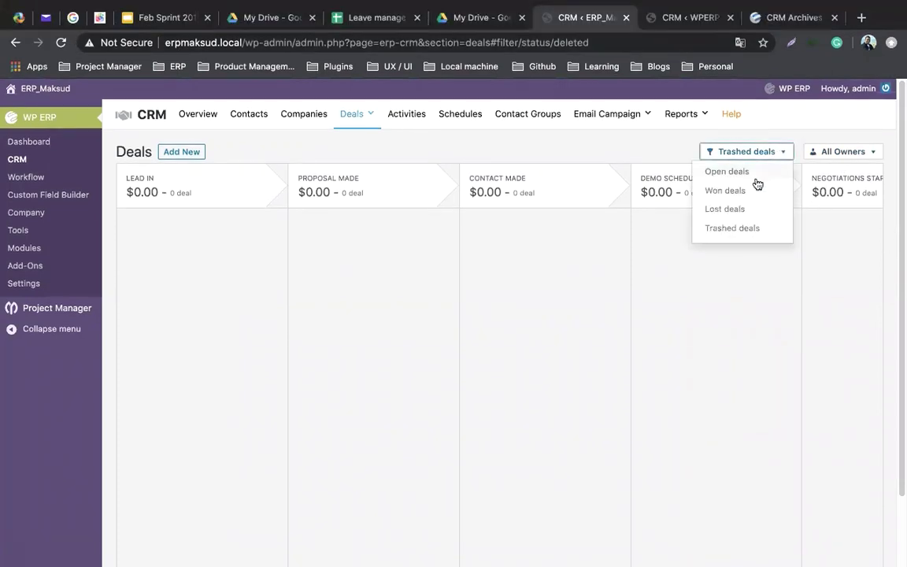
left_click(751, 175)
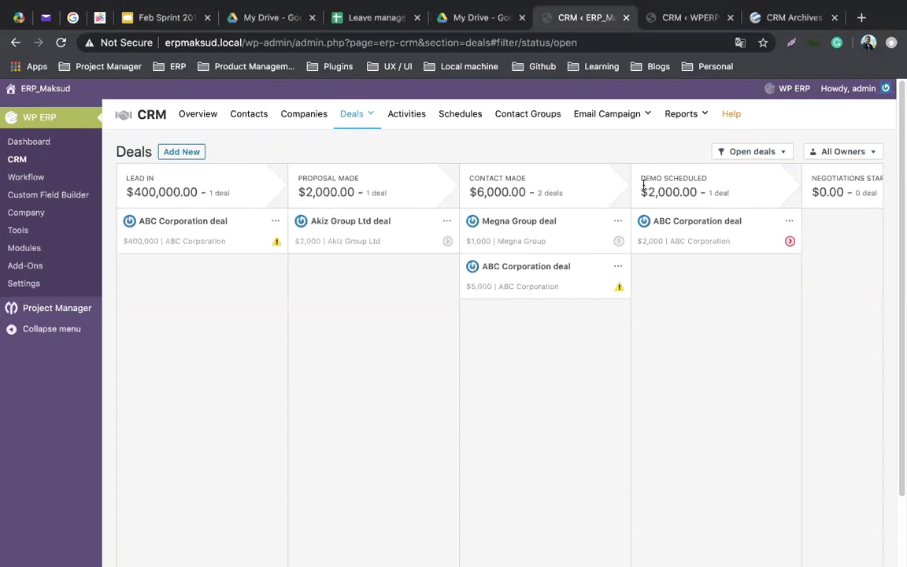
scroll(613, 489, "down", 2)
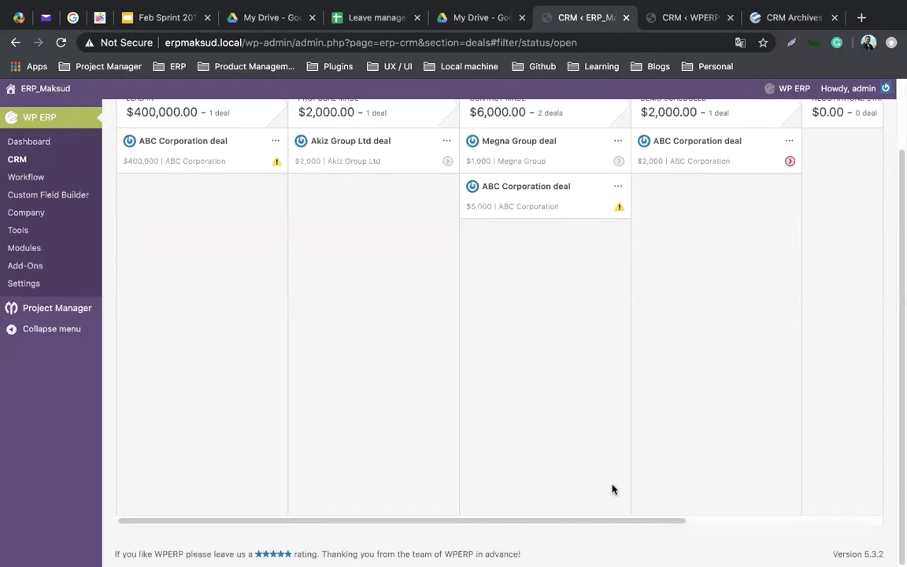
mouse_move(617, 520)
left_mouse_down()
mouse_move(891, 521)
mouse_move(617, 520)
left_mouse_up()
scroll(500, 415, "up", 2)
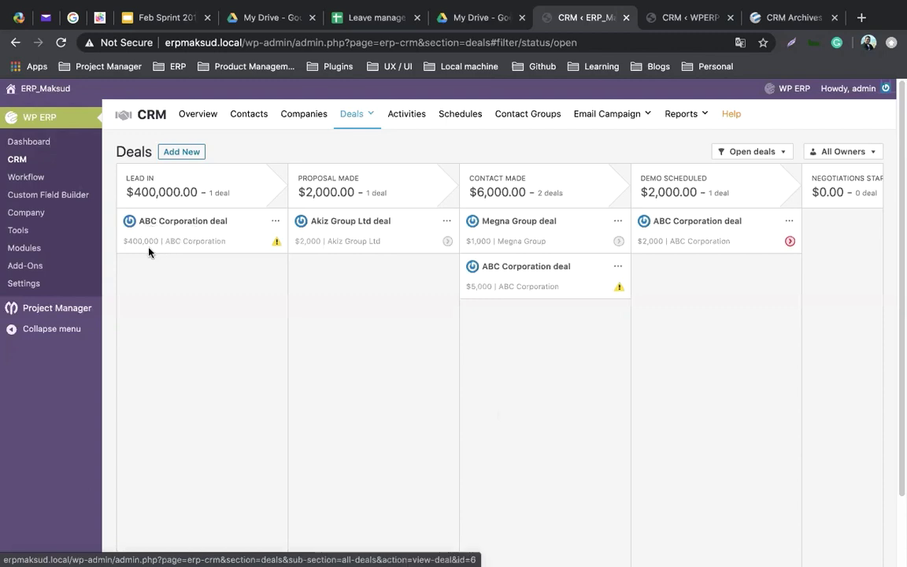
Step: Move the $5,000 ABC Corporation deal back to Lead In and on to Proposal Made, and view its details page
left_click_drag(534, 282, 203, 295)
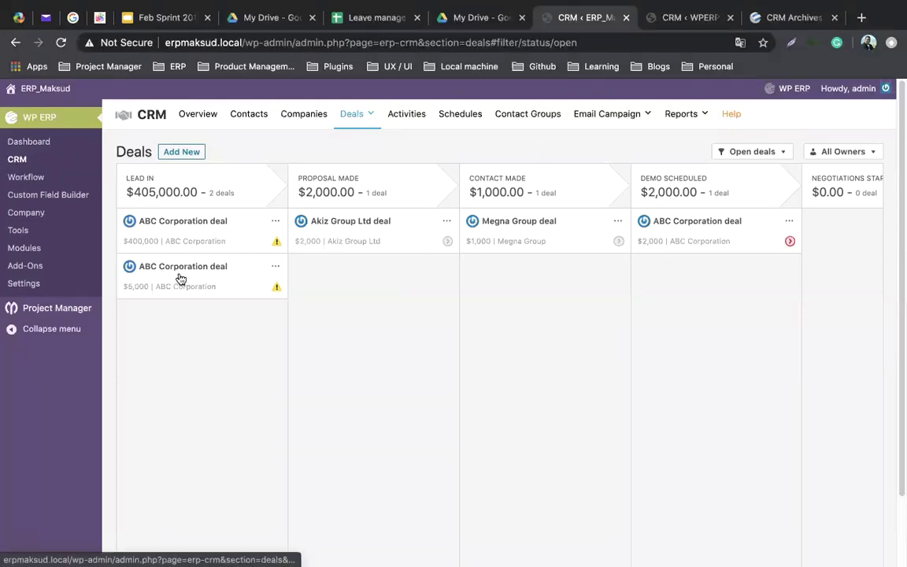
left_click_drag(180, 278, 357, 288)
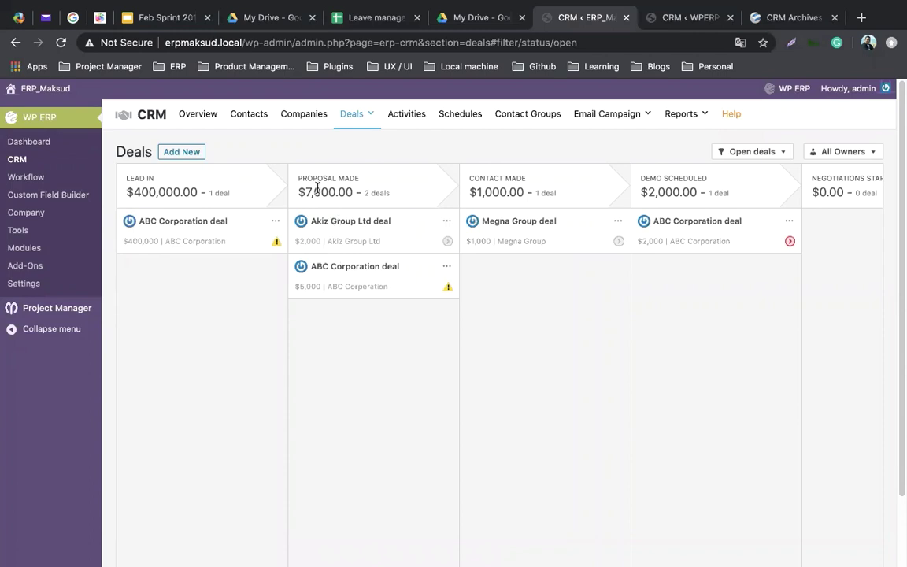
left_click(349, 272)
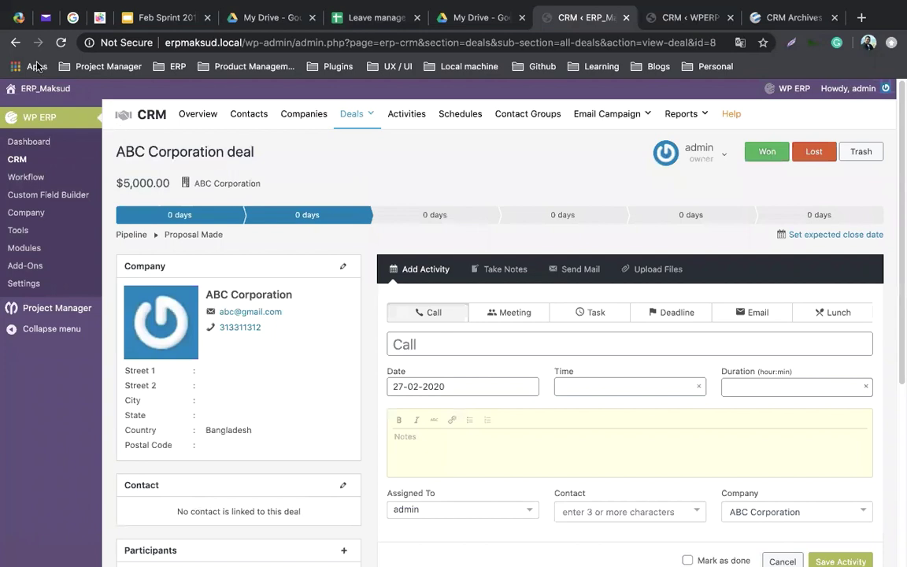
left_click(15, 41)
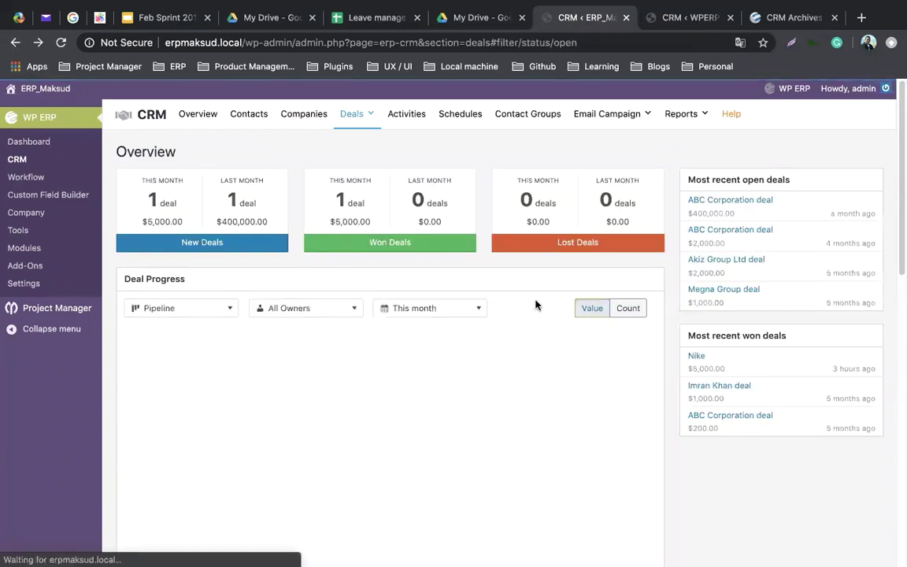
Step: Reopen all deals and advance the $5,000 ABC Corporation deal through Contact Made, Demo Scheduled and Negotiations Started to Last Stage
mouse_move(370, 117)
left_click(373, 162)
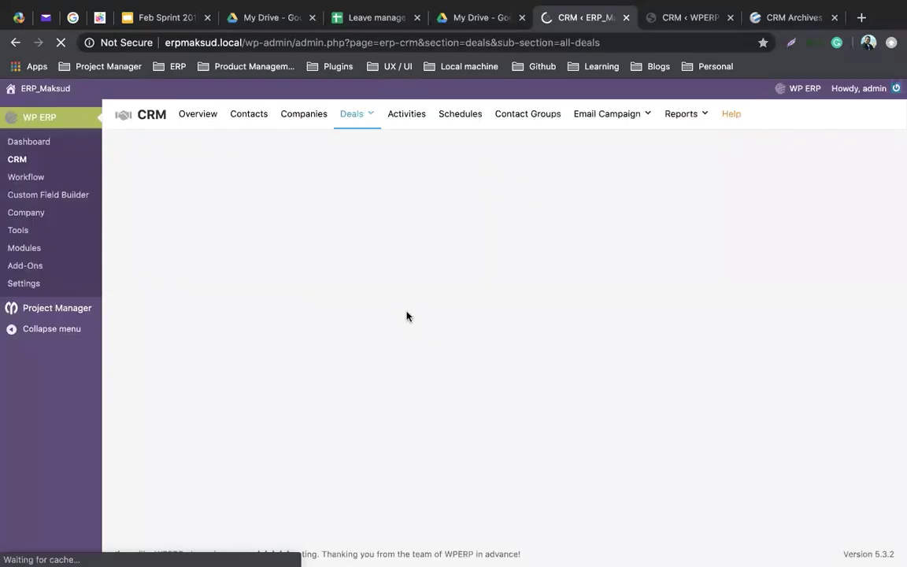
left_click_drag(443, 285, 551, 285)
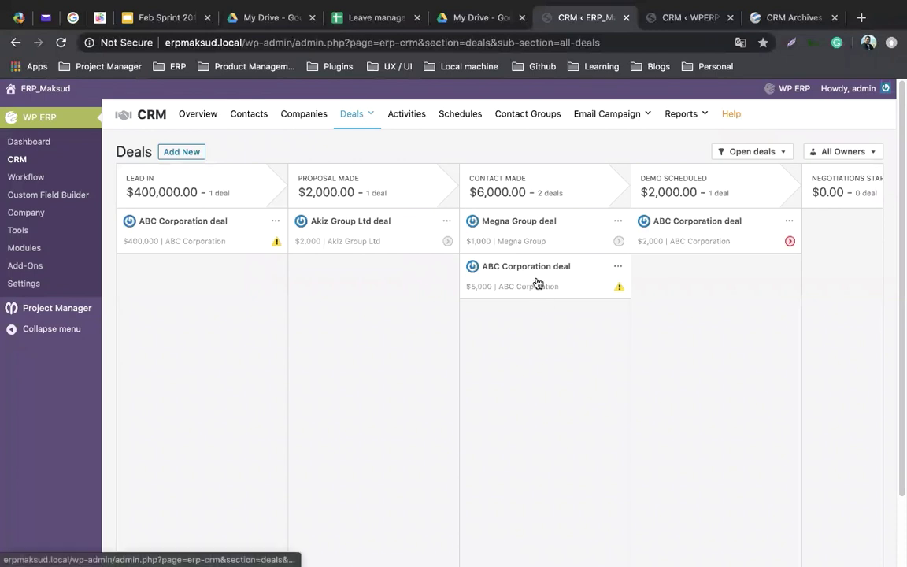
left_click_drag(538, 282, 733, 286)
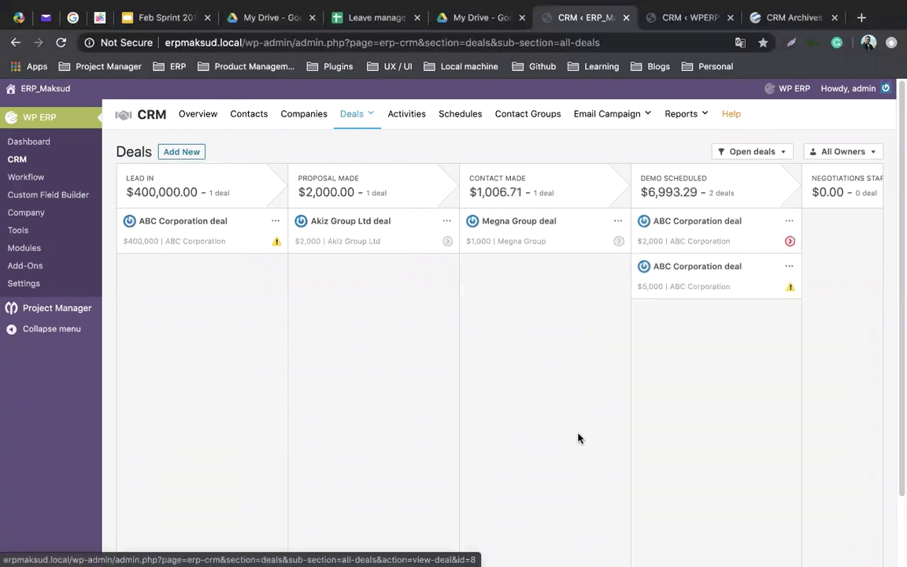
scroll(536, 531, "down", 2)
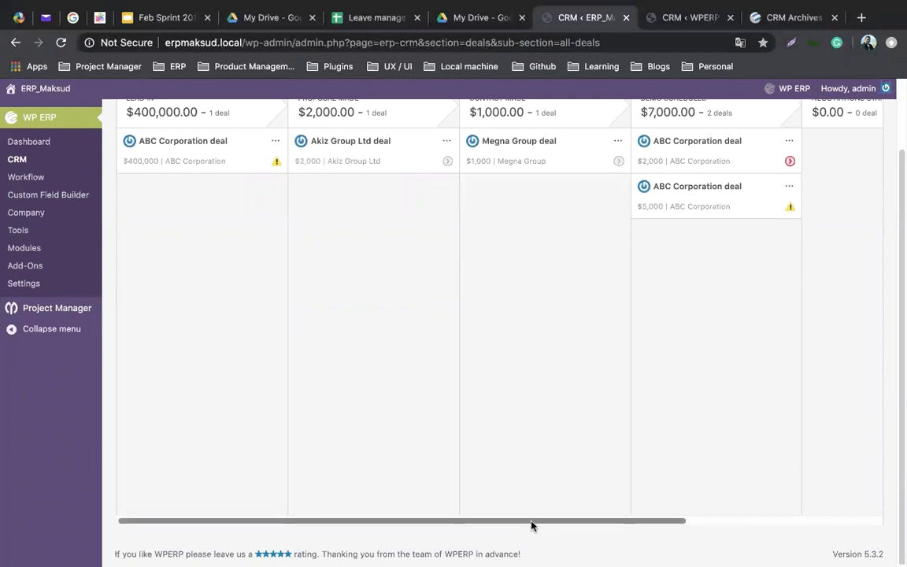
left_click_drag(536, 521, 771, 519)
scroll(663, 437, "up", 2)
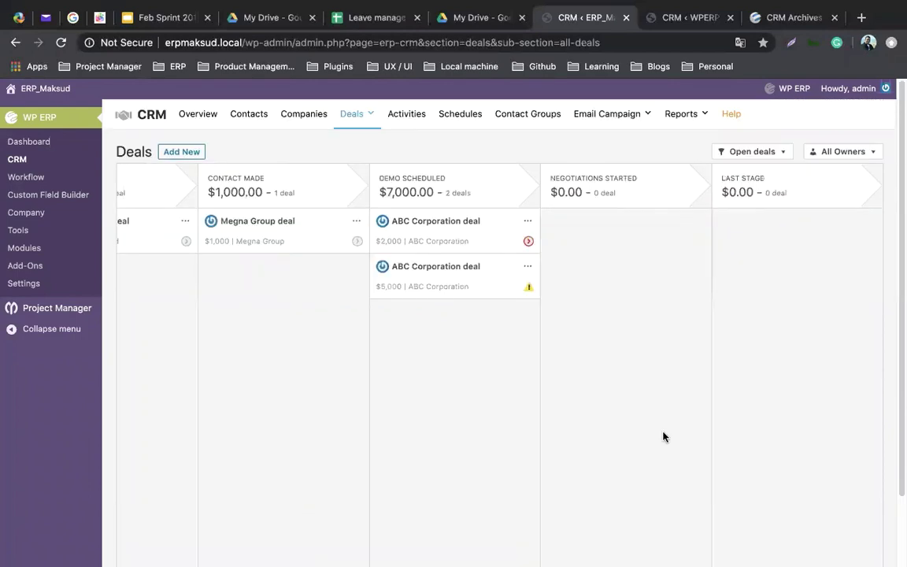
left_click_drag(461, 277, 607, 280)
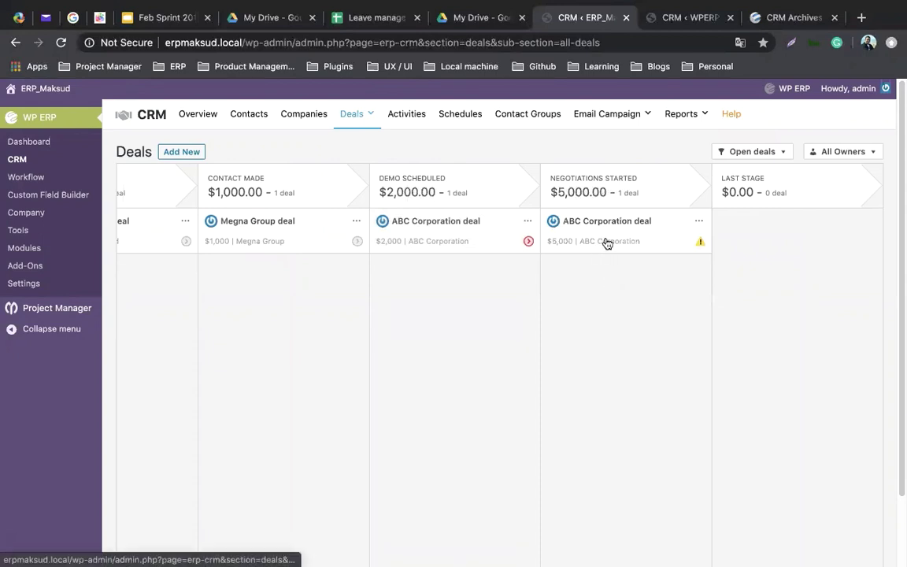
left_click_drag(612, 241, 756, 243)
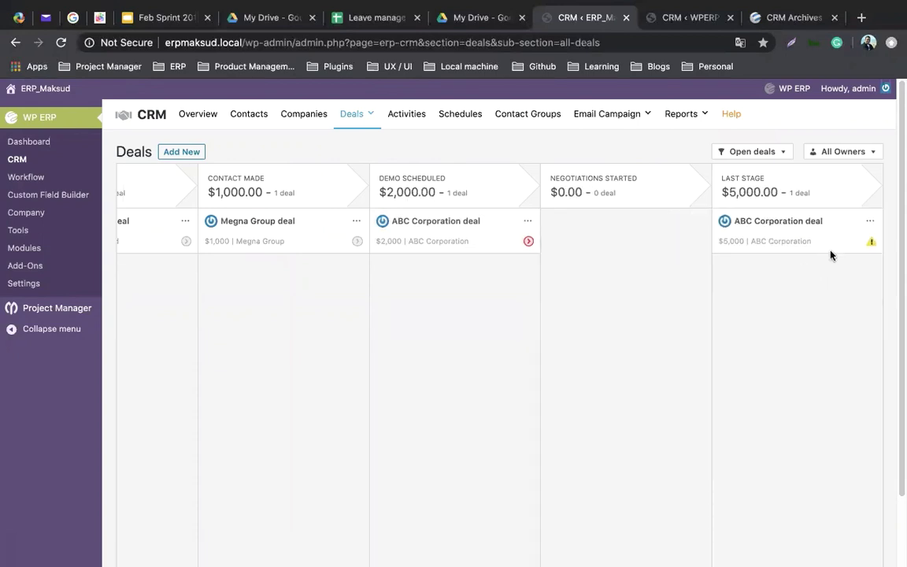
Step: View the status actions available for the $5,000 ABC Corporation deal in Last Stage
left_click(870, 222)
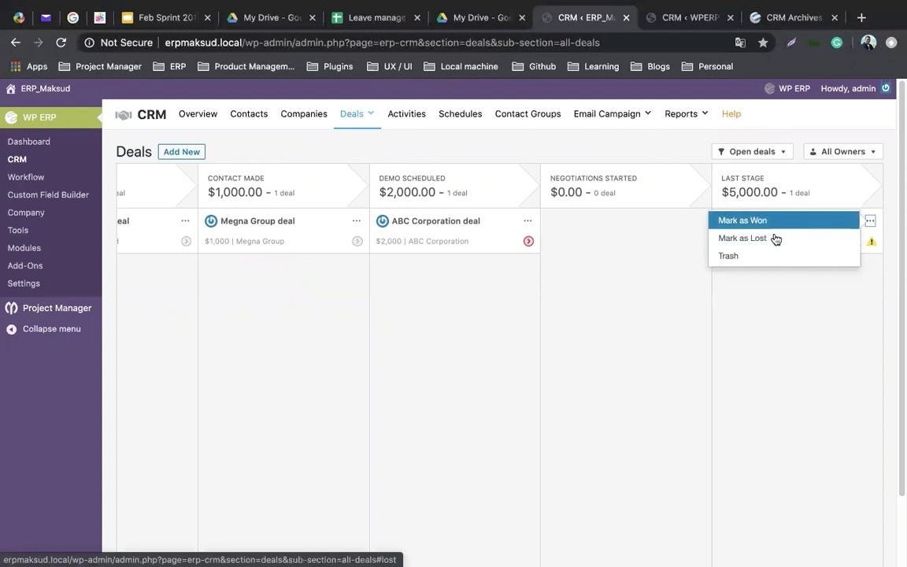
left_click(776, 238)
left_click(782, 331)
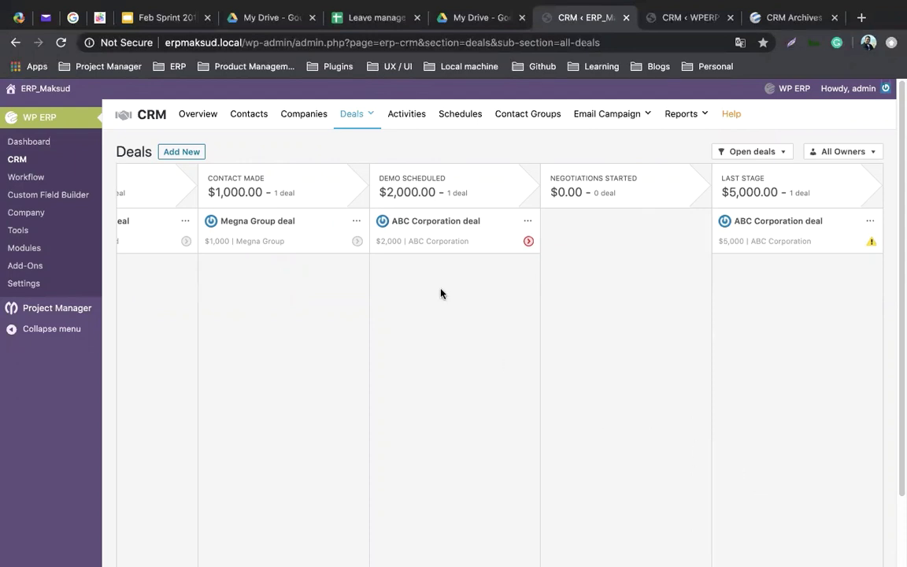
Step: Open the deals settings to examine the pipeline stages and the Add Stage form, closing the form without adding one
mouse_move(376, 120)
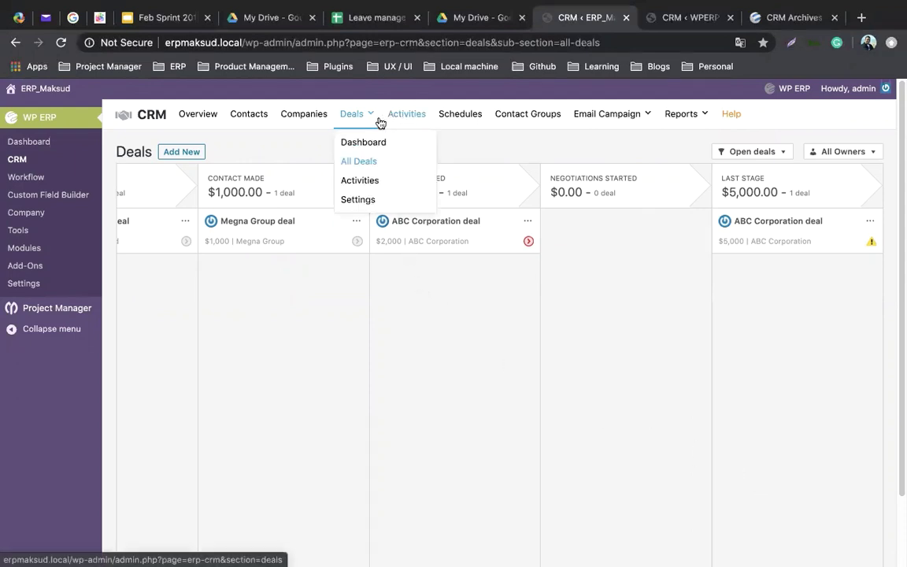
left_click(362, 200)
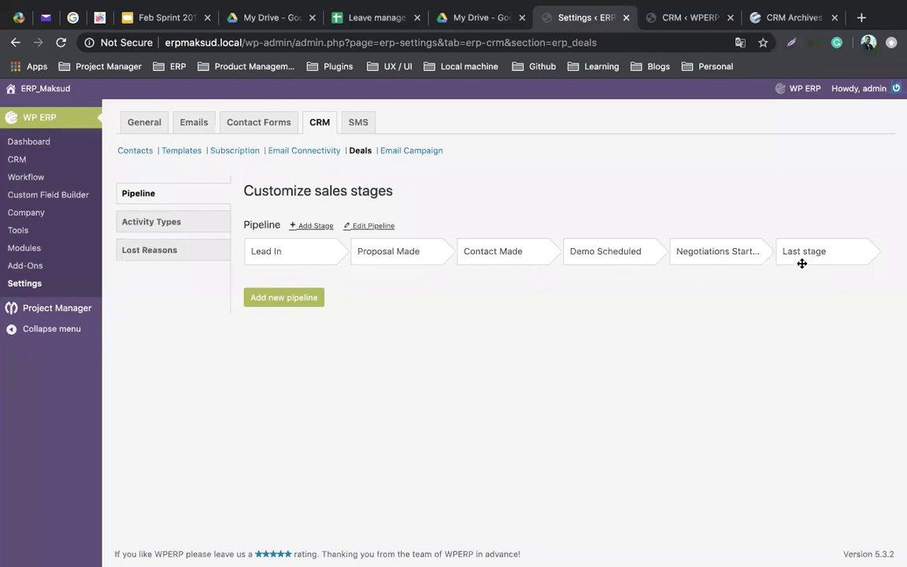
left_click(310, 228)
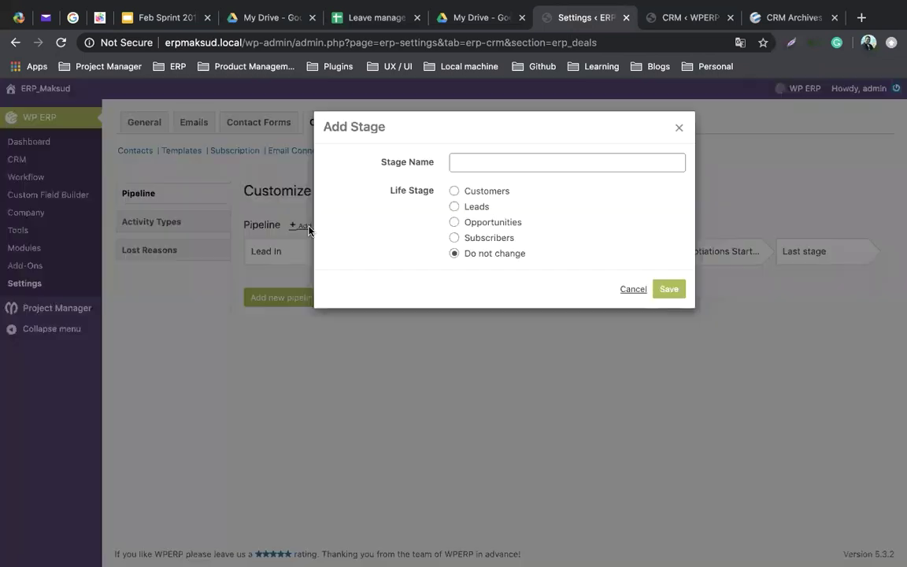
left_click(678, 129)
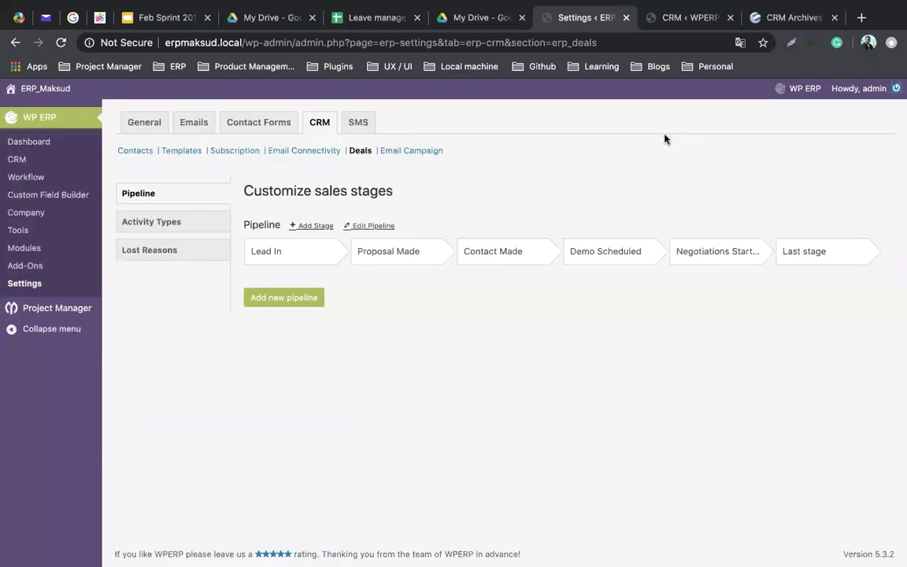
Step: Return from the settings to the CRM and look over the deals overview and the CRM activities log
left_click(16, 41)
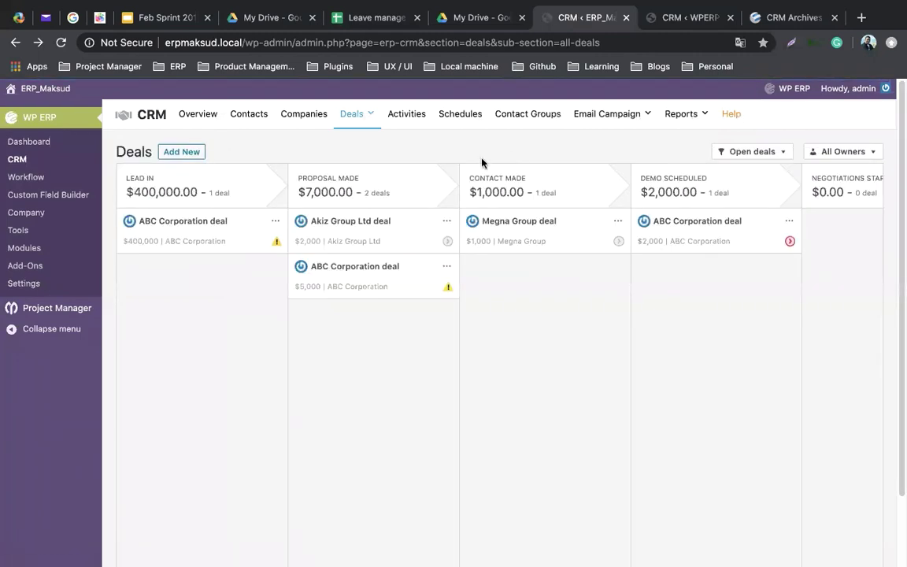
left_click(371, 120)
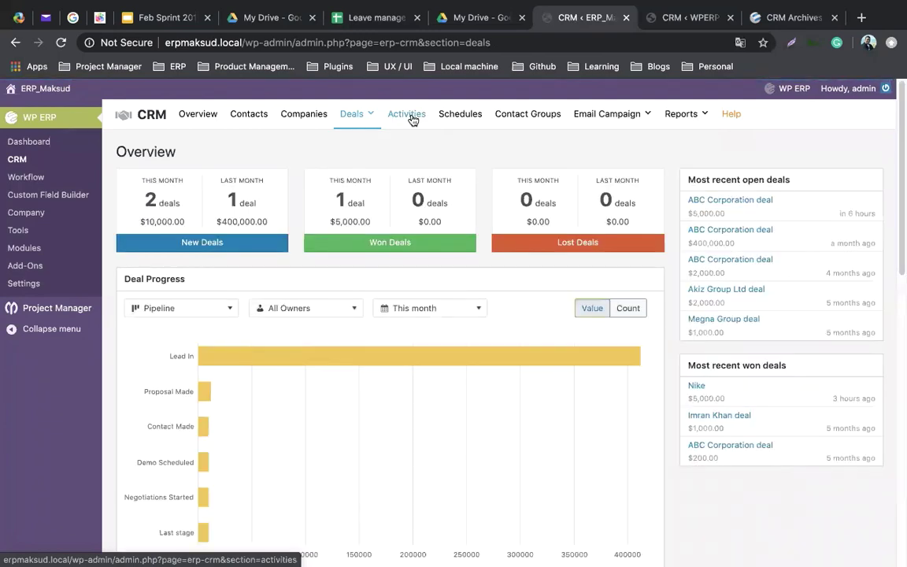
left_click(409, 116)
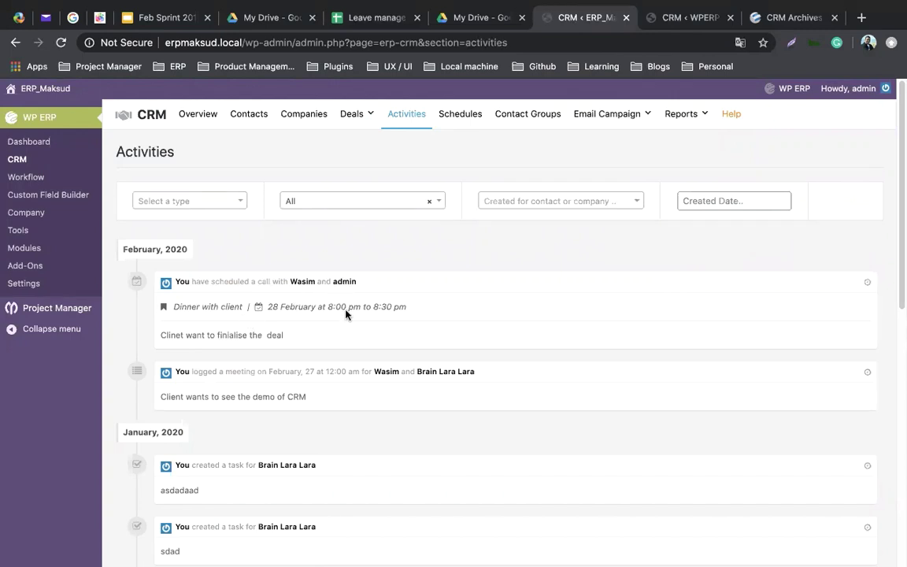
Step: Open the first contact in the contacts list and look over its Documents, SMS, New Note and Email forms
left_click(260, 119)
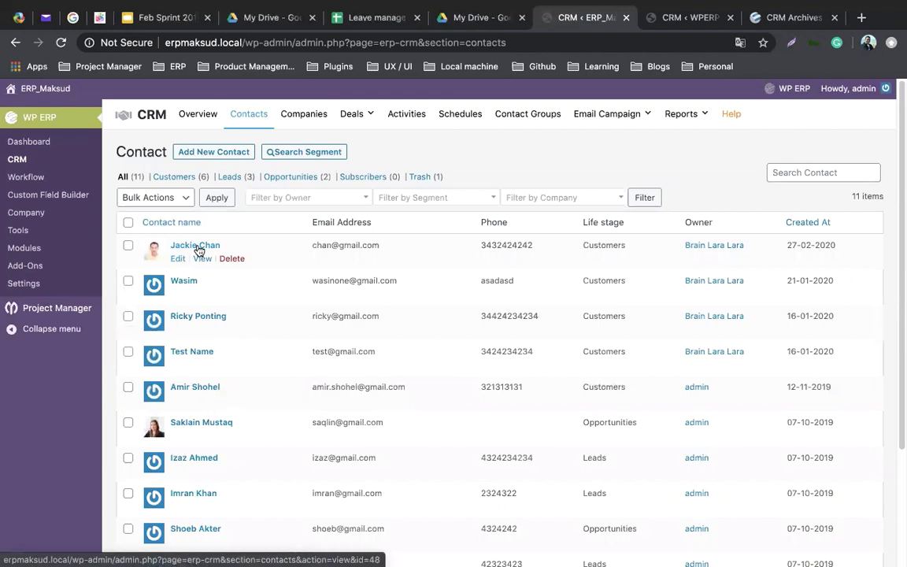
left_click(200, 250)
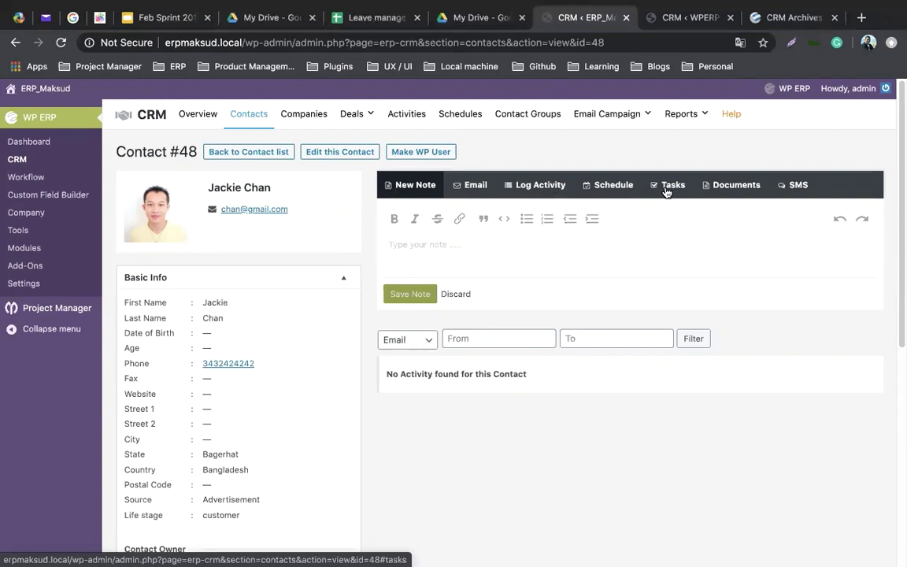
left_click(732, 186)
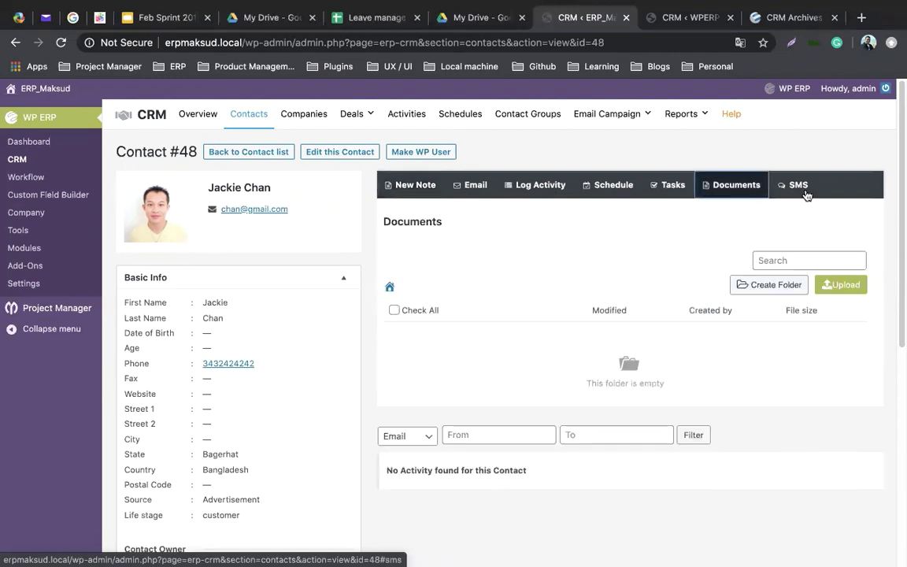
left_click(806, 195)
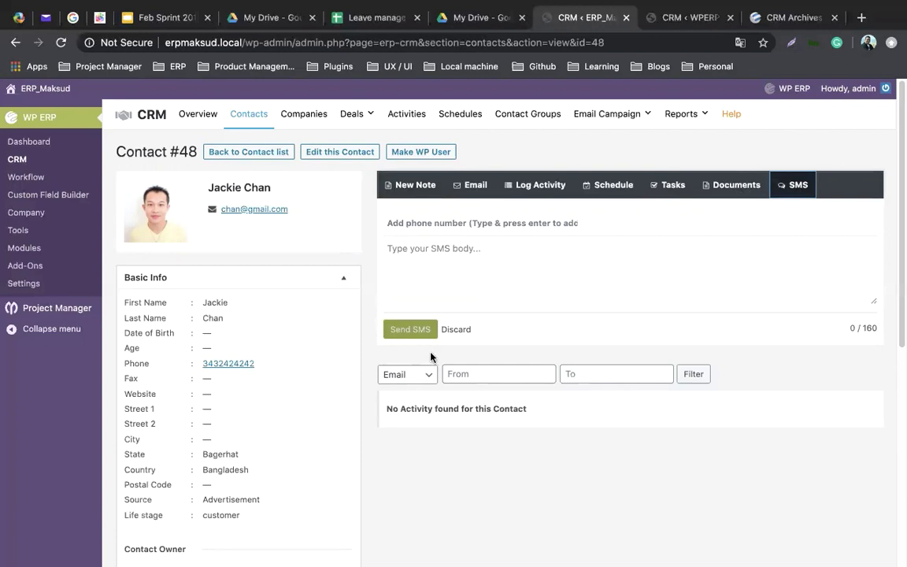
left_click(410, 187)
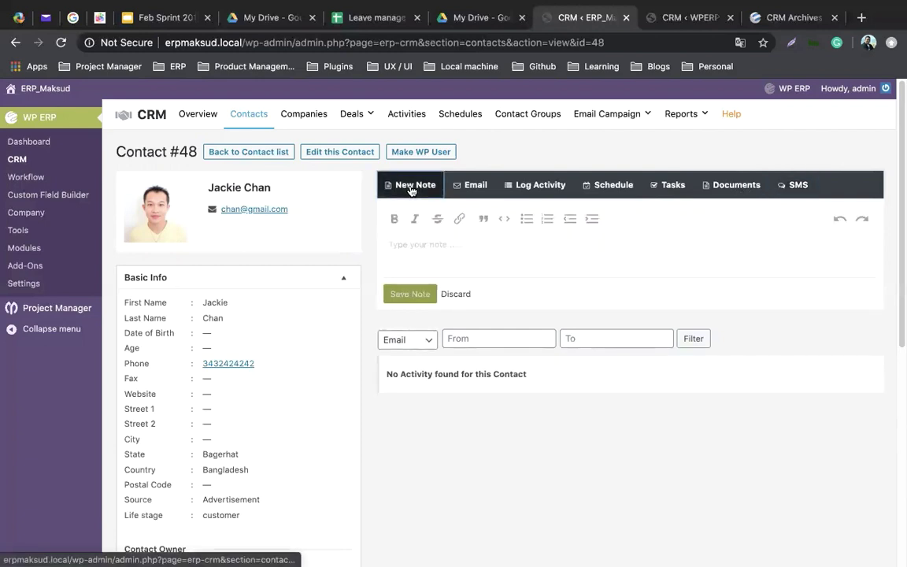
left_click(429, 241)
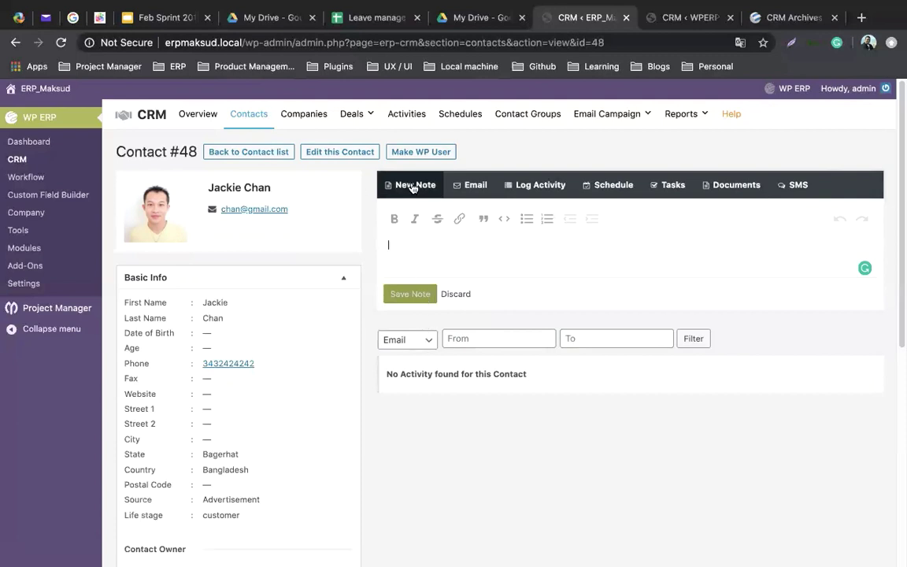
left_click(471, 185)
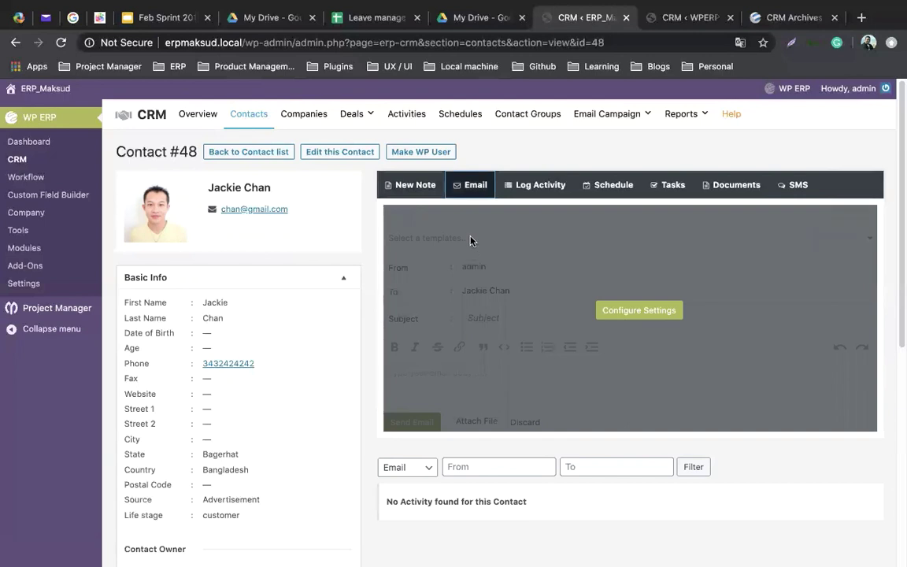
Step: Switch to the WPERP Demo site and open the admin contact's email form from the contacts section
left_click(685, 17)
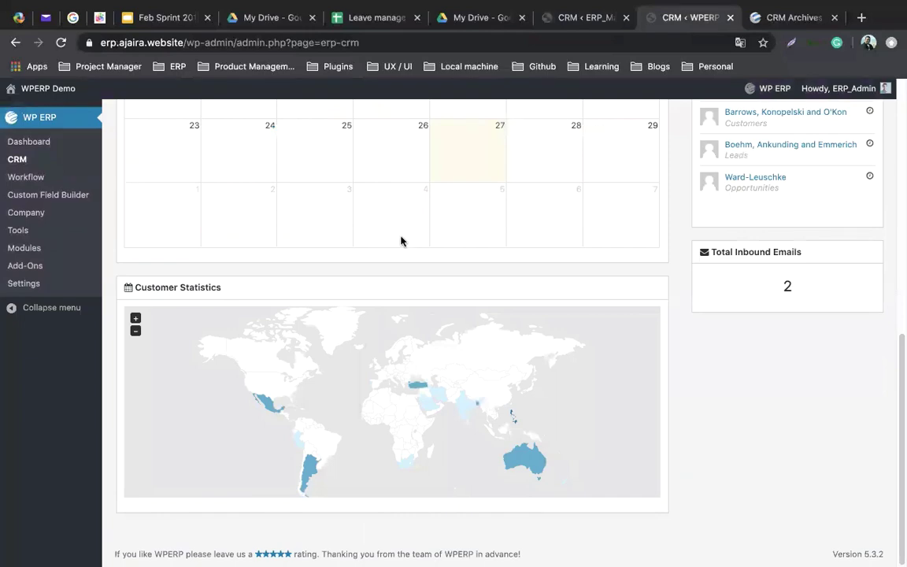
scroll(401, 239, "up", 10)
left_click(252, 115)
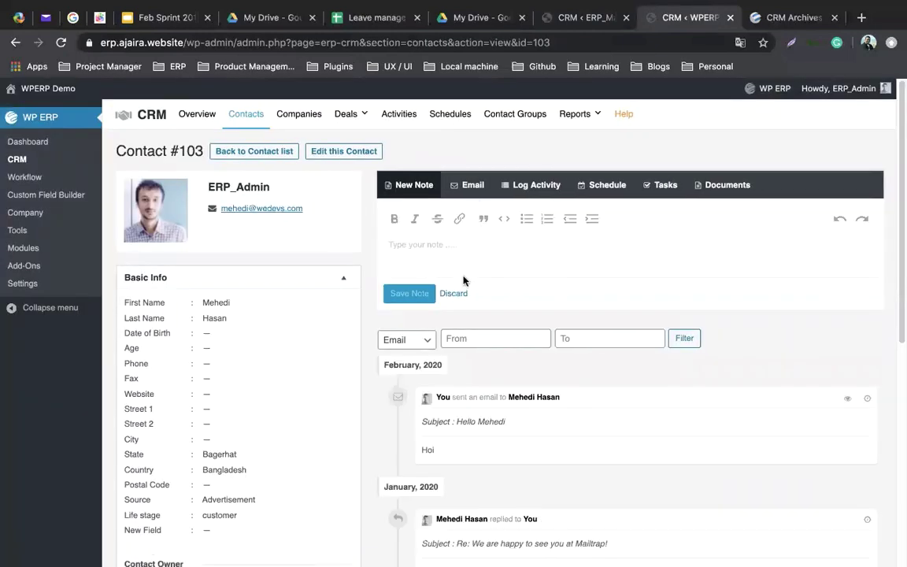
left_click(468, 184)
Step: Look through the demo contact's whole page, from the profile and email form down to the oldest entries in the email history
scroll(575, 369, "down", 10)
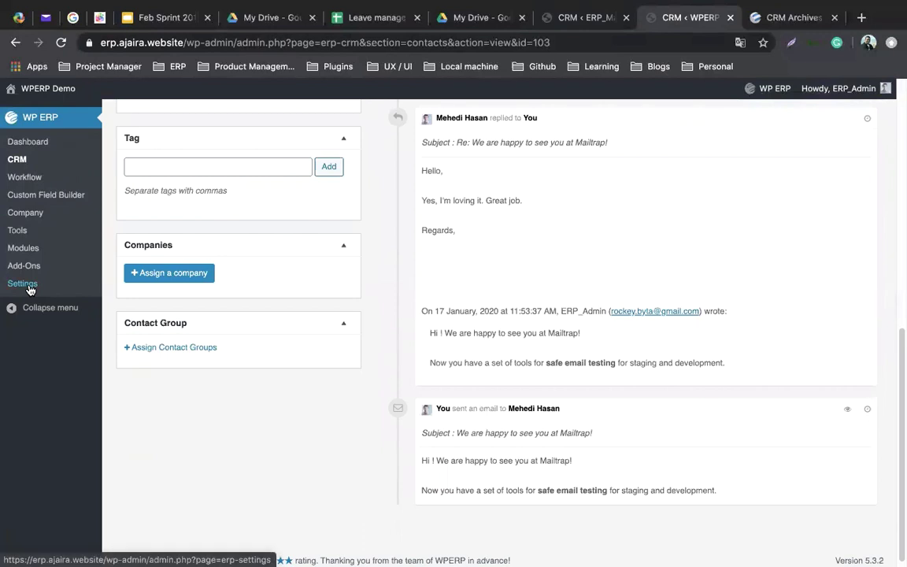
scroll(369, 347, "down", 1)
scroll(369, 347, "up", 15)
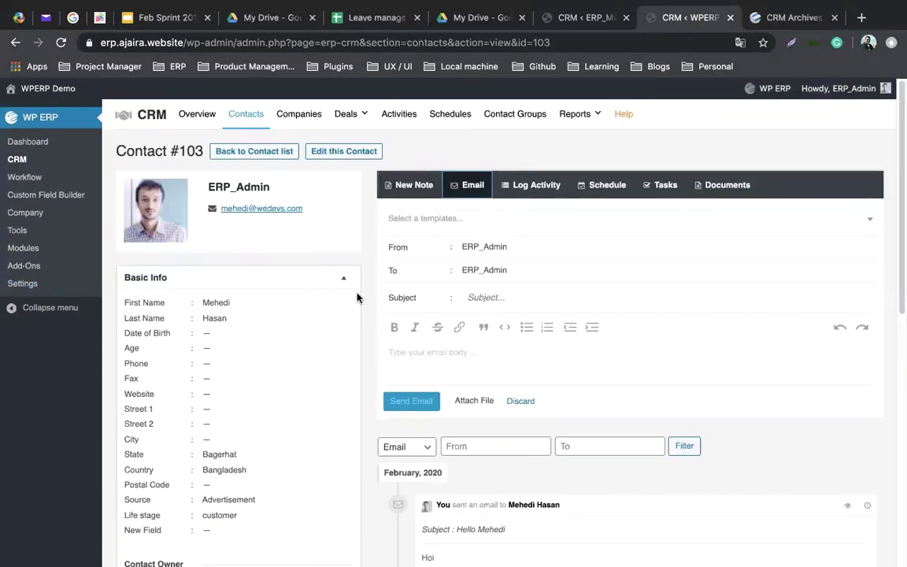
scroll(361, 297, "down", 15)
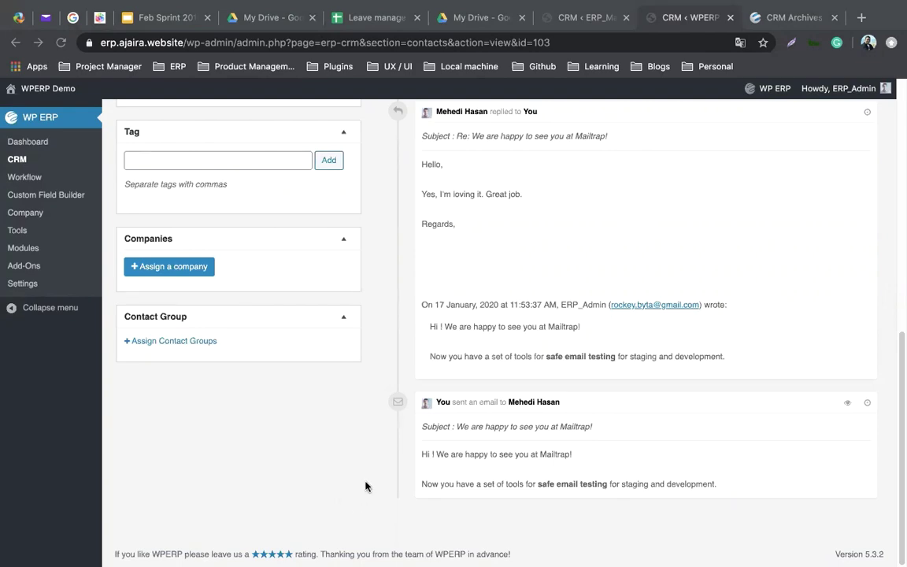
scroll(365, 485, "up", 15)
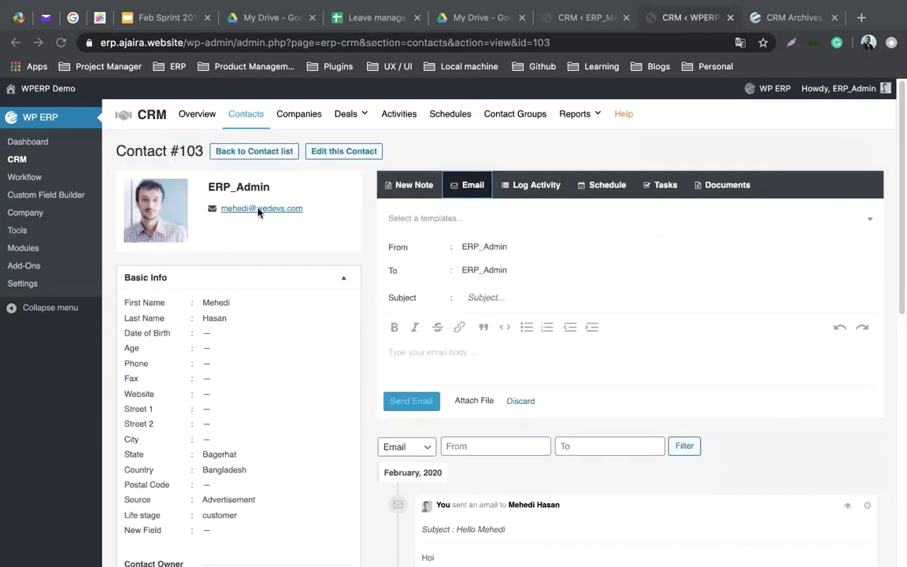
scroll(259, 211, "down", 10)
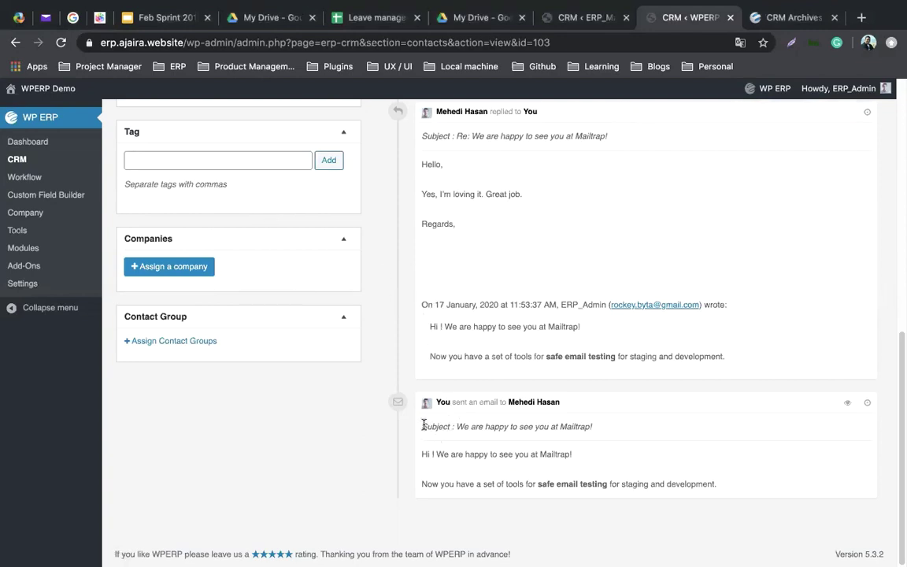
Step: Examine the subject and body of the oldest sent email, "We are happy to see you at Mailtrap!", and return to the email form
triple_click(447, 434)
left_click(426, 424)
triple_click(426, 426)
left_click(399, 464)
triple_click(601, 457)
left_click(409, 472)
left_click_drag(516, 455, 575, 461)
scroll(575, 461, "up", 15)
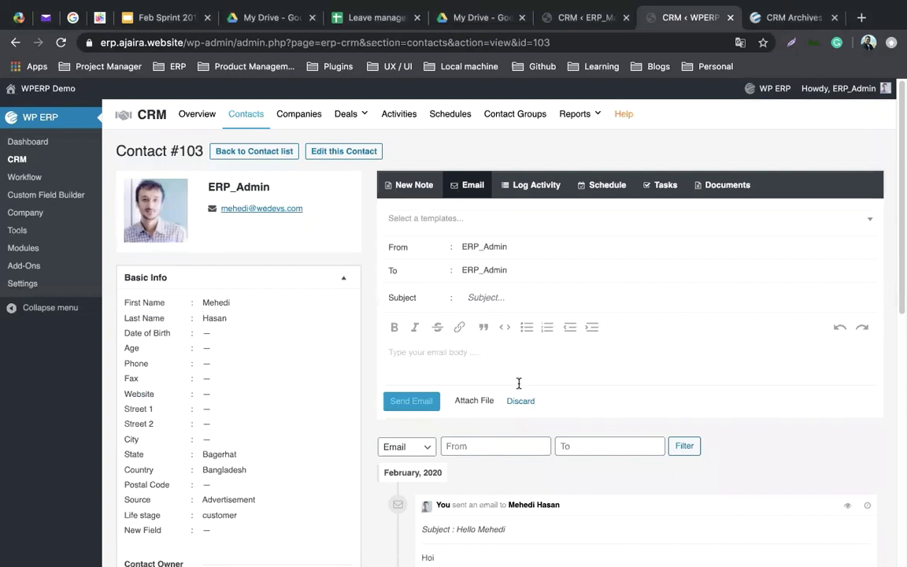
Step: Read the January 2020 reply in the contact's email history, highlighting "Yes, I'm loving it. Great job."
scroll(519, 384, "down", 15)
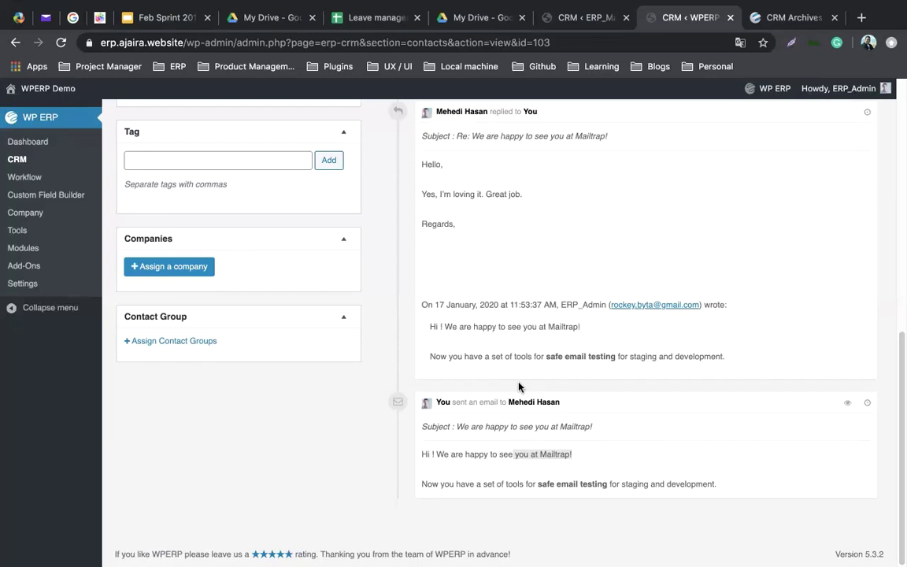
scroll(520, 386, "up", 1)
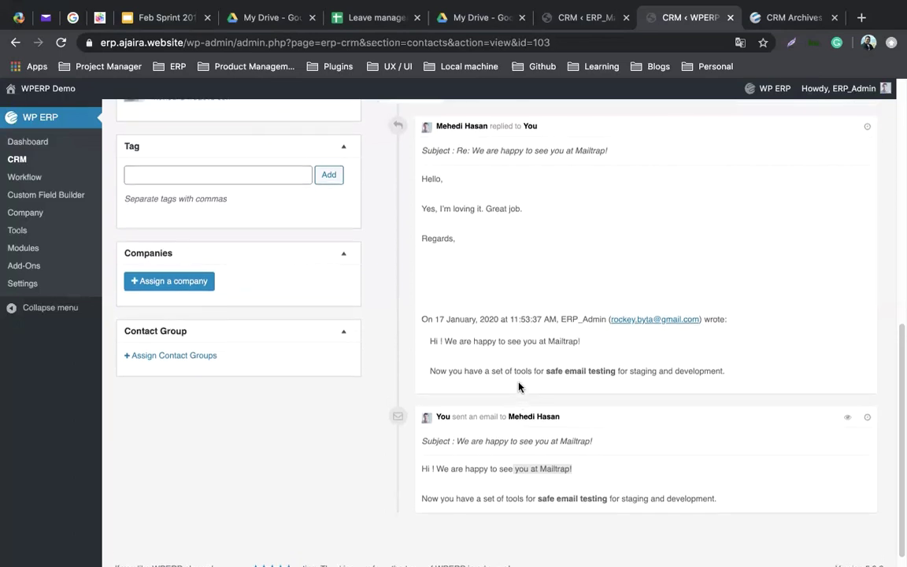
scroll(409, 256, "up", 2)
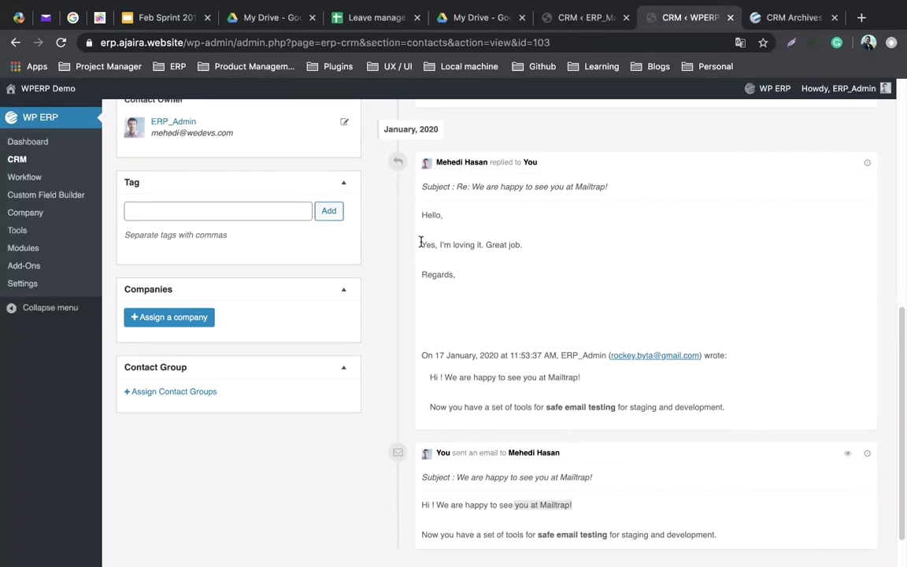
left_click_drag(422, 244, 504, 245)
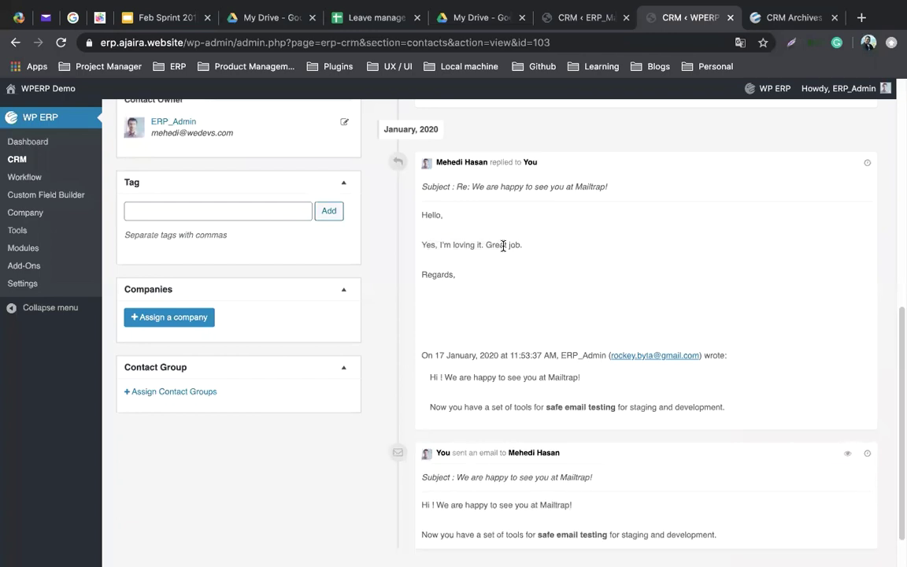
left_click(503, 246)
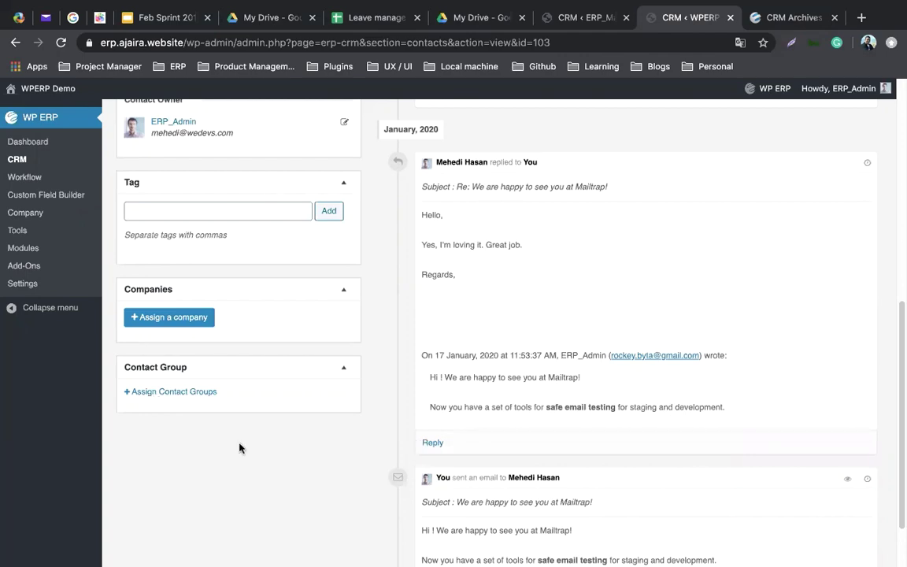
scroll(502, 329, "down", 1)
scroll(502, 329, "up", 7)
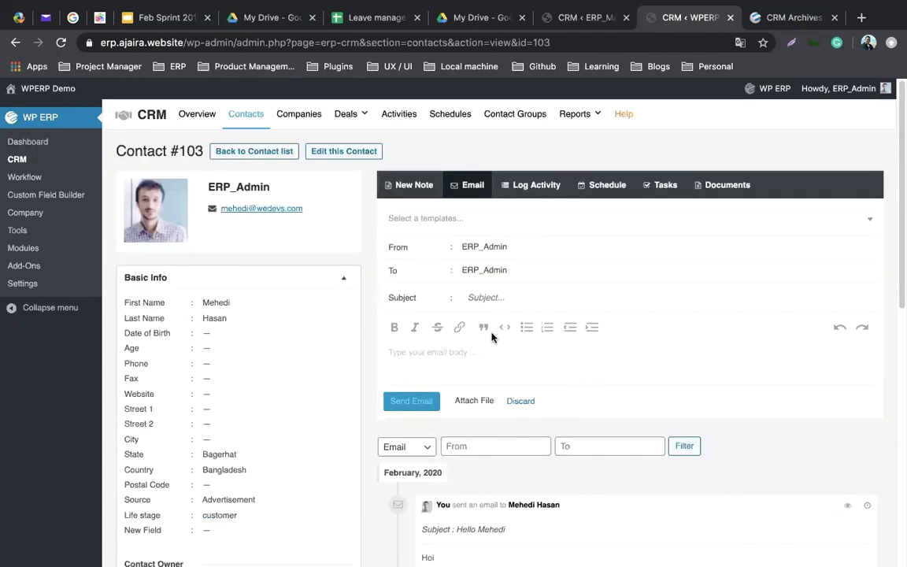
Step: Open the contact's Log Activity form and look over the form and the email history beneath it
left_click(526, 186)
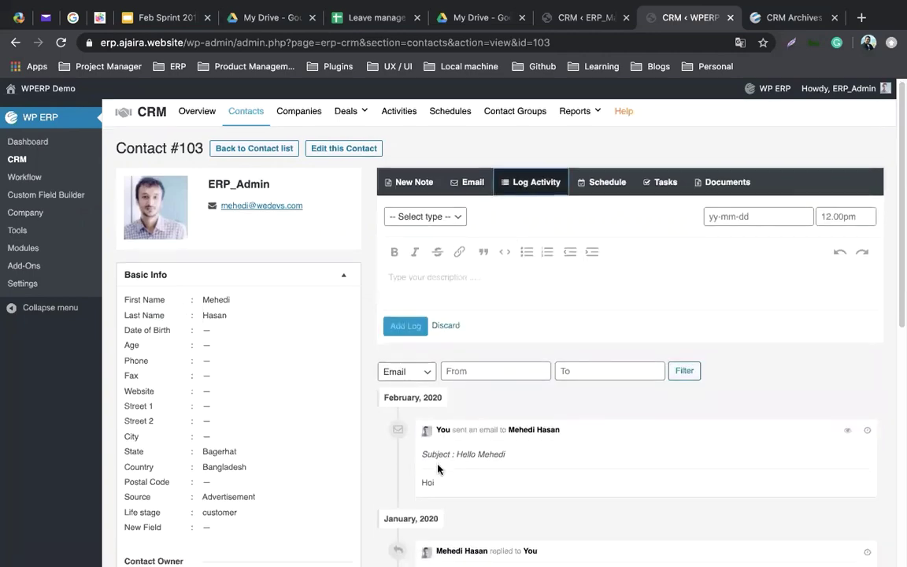
scroll(438, 470, "down", 1)
scroll(438, 470, "down", 5)
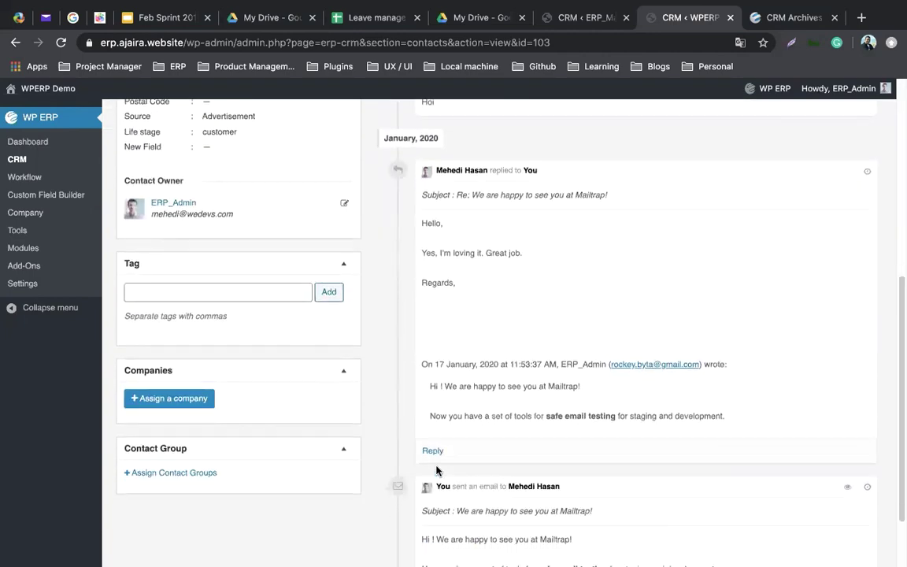
scroll(438, 470, "up", 3)
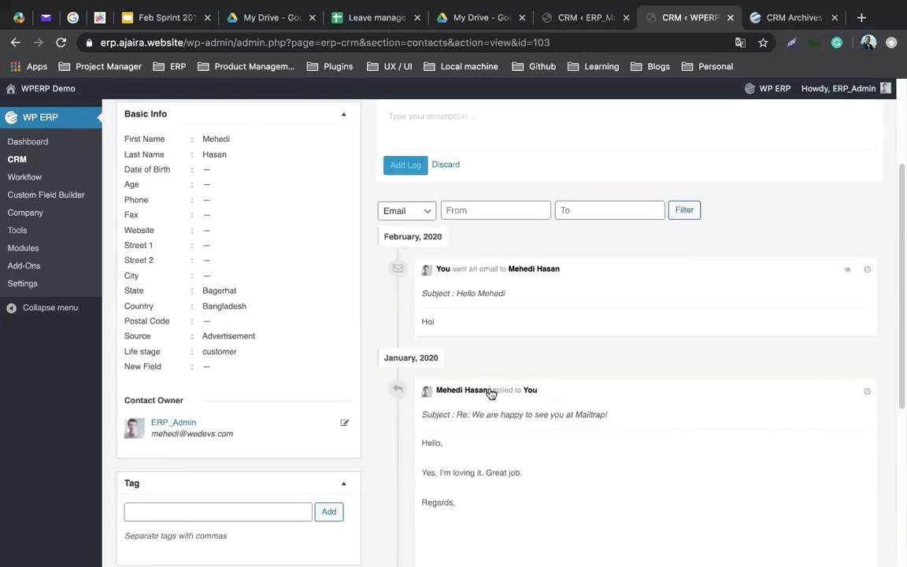
scroll(490, 393, "down", 1)
scroll(490, 393, "up", 4)
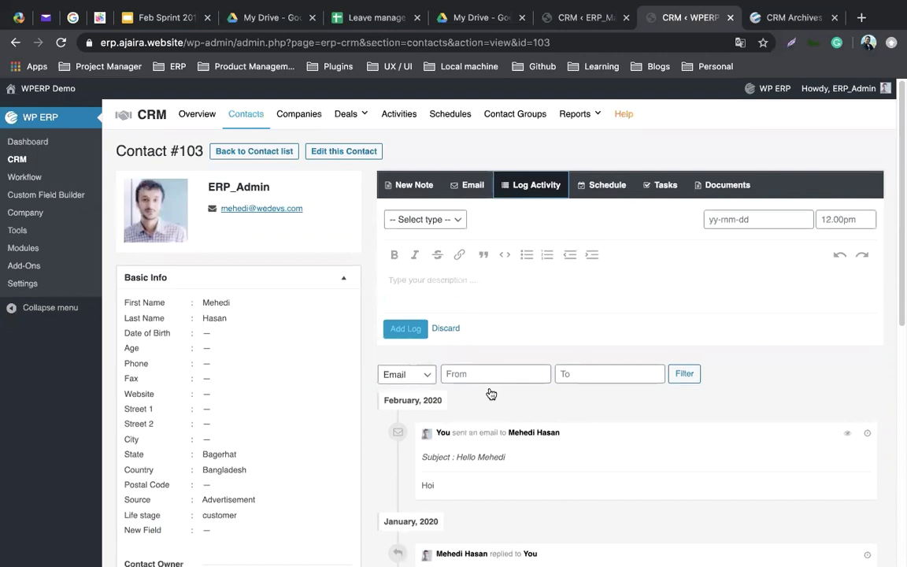
Step: Open the contact's Schedule form and look at the start date calendar without picking a date
left_click(597, 189)
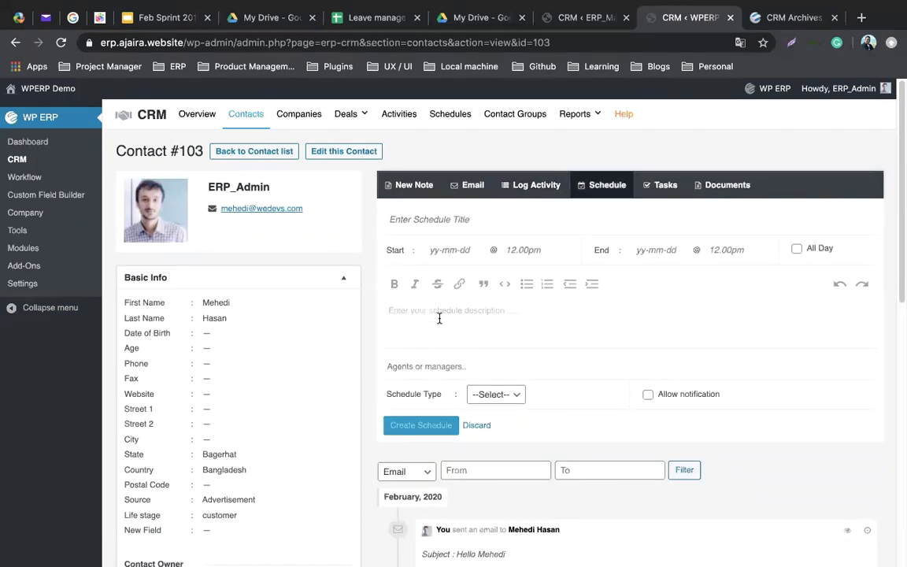
left_click(438, 250)
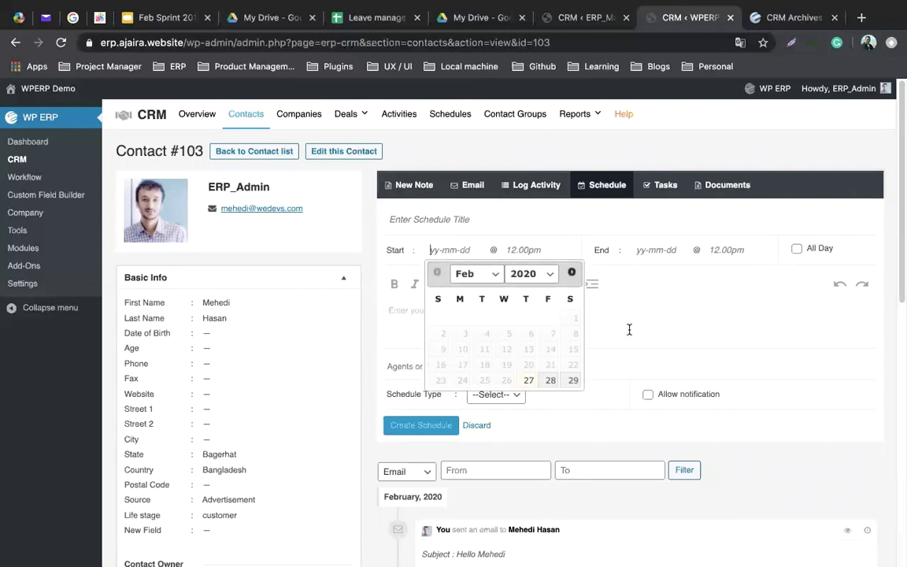
left_click(604, 327)
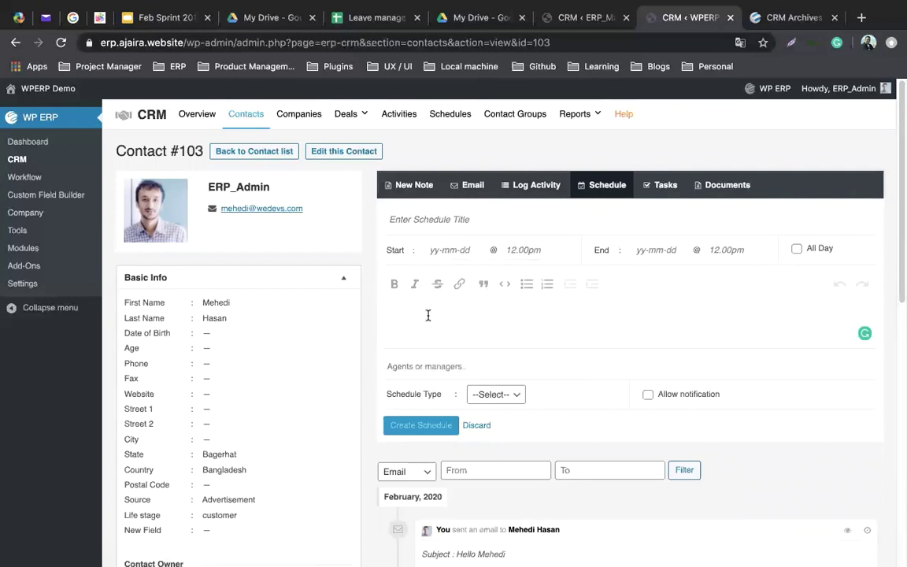
Step: Add Me (ERP_Admin) and Hiill and Sons as agents or managers on the new schedule
left_click(428, 366)
left_click(426, 407)
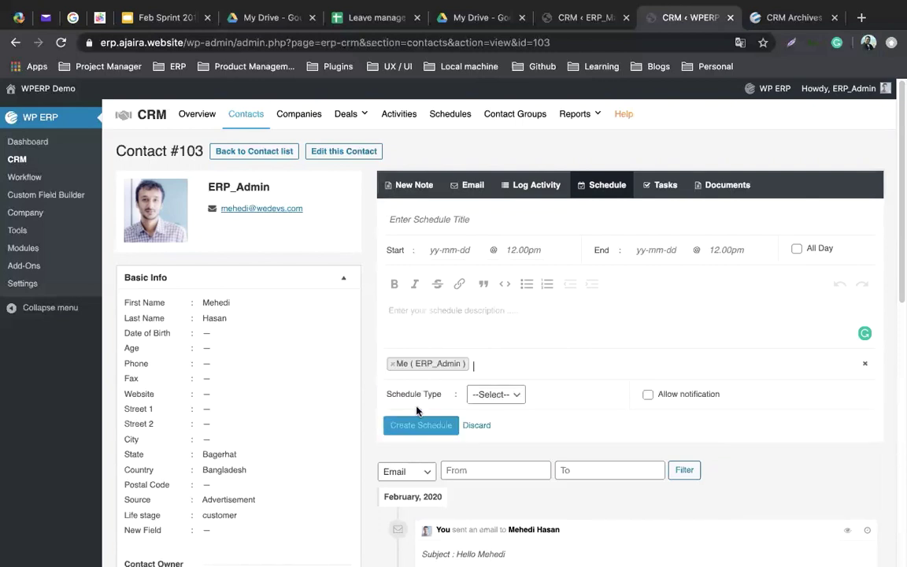
left_click(504, 363)
left_click(431, 429)
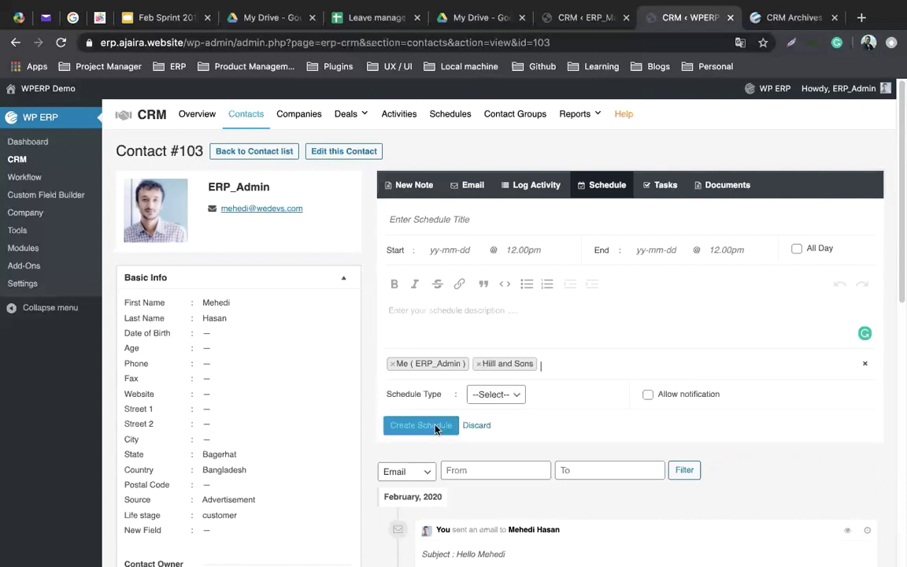
Step: Set the schedule type to Meeting and allow notification via Email
left_click(508, 394)
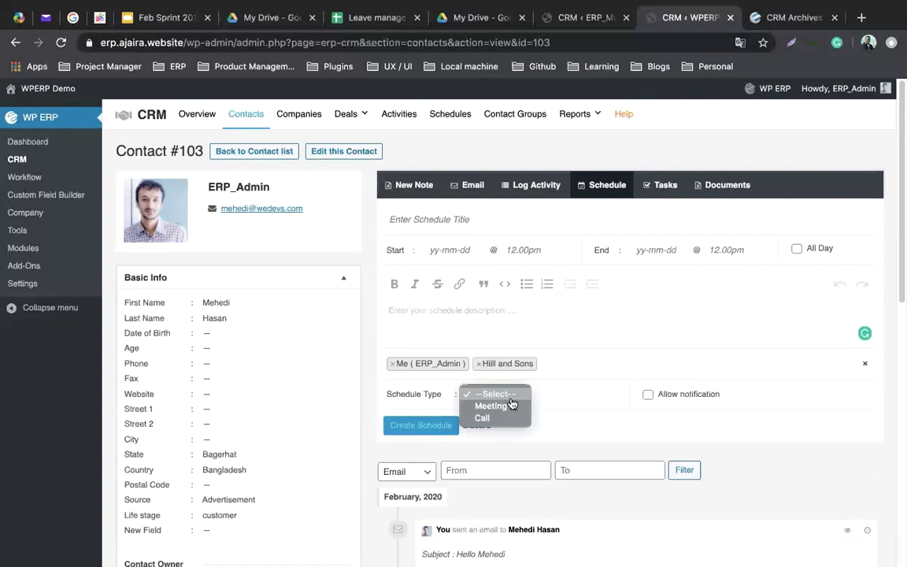
left_click(505, 406)
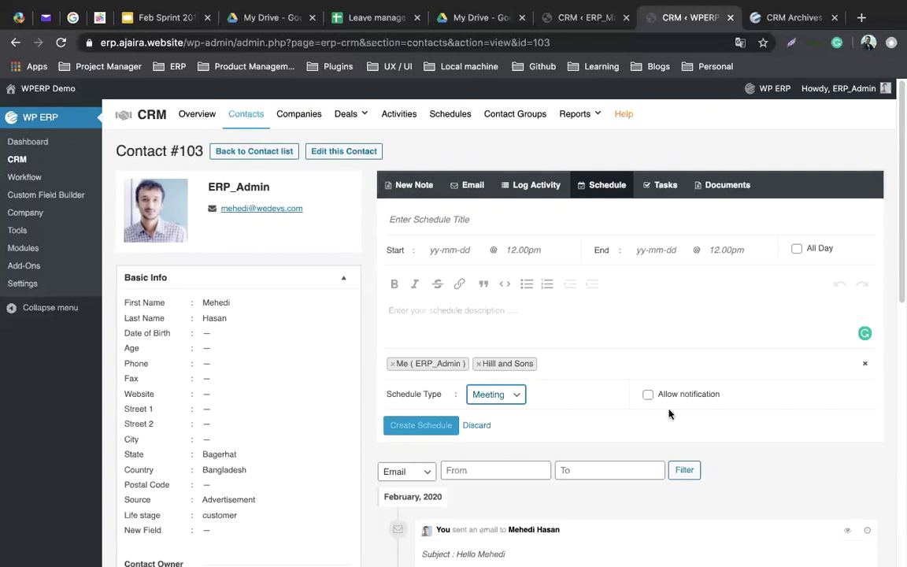
left_click(647, 394)
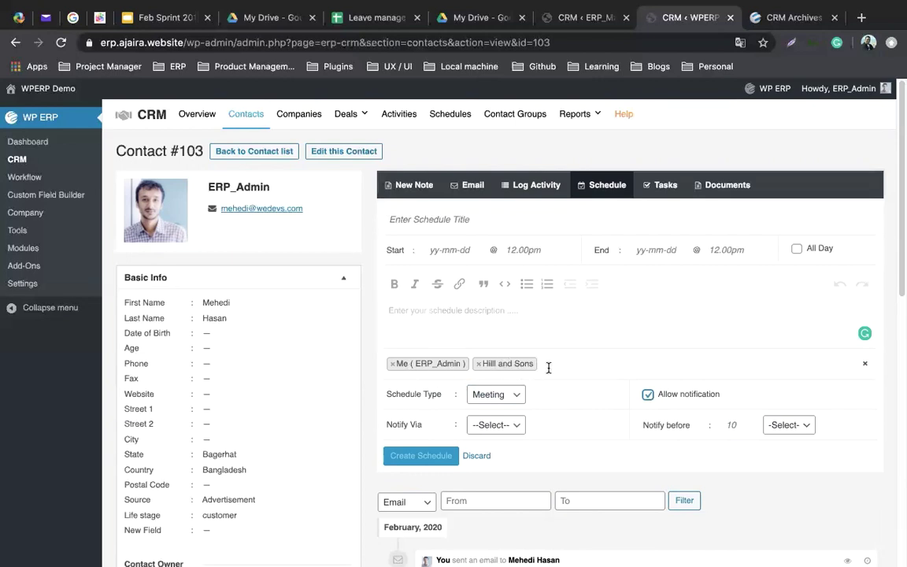
left_click(507, 425)
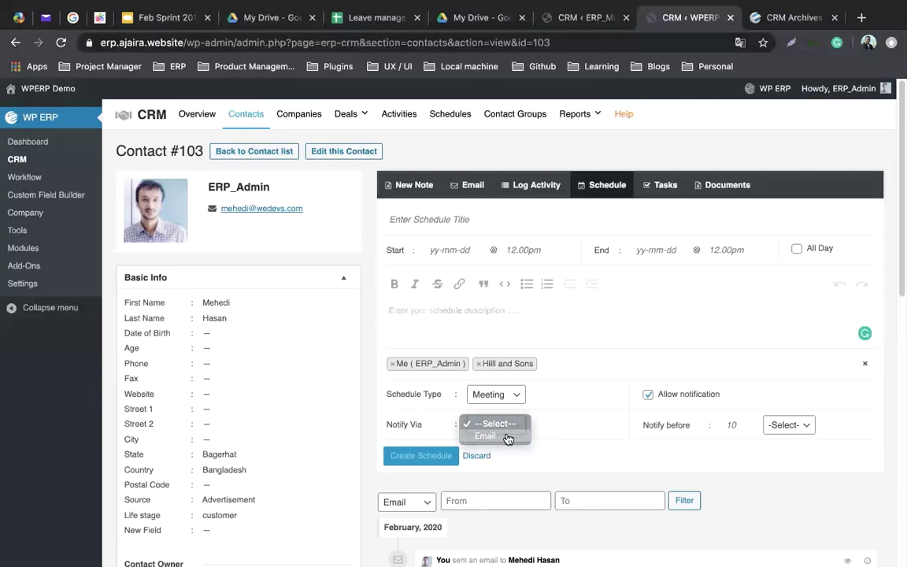
left_click(508, 436)
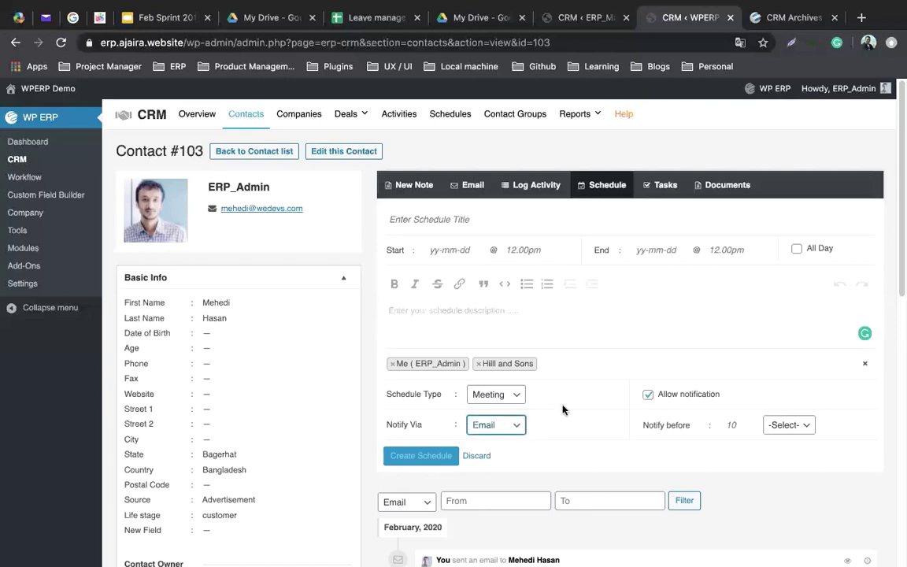
scroll(563, 406, "down", 5)
scroll(563, 406, "up", 5)
Step: Open the contact's documents and view the folder creation prompt, dismissing it without naming a folder
left_click(721, 186)
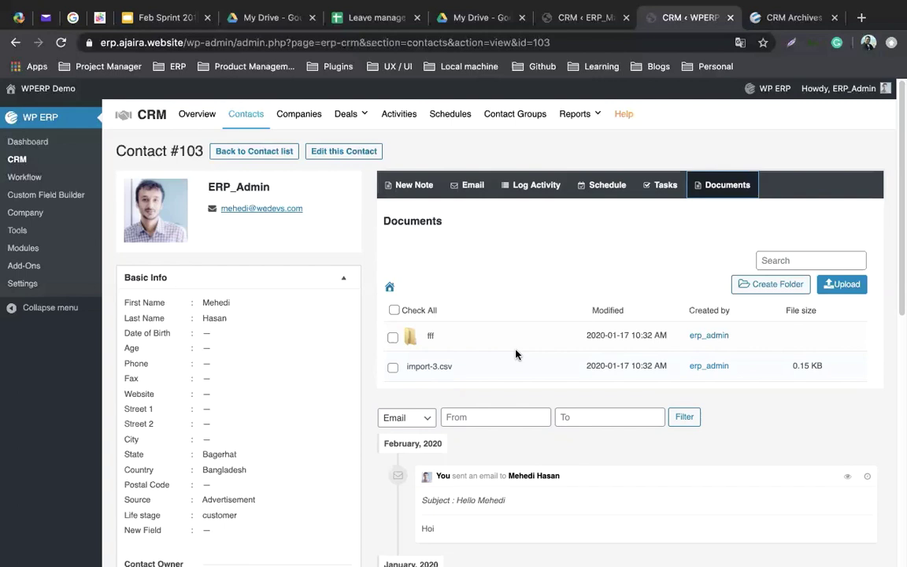
left_click(756, 286)
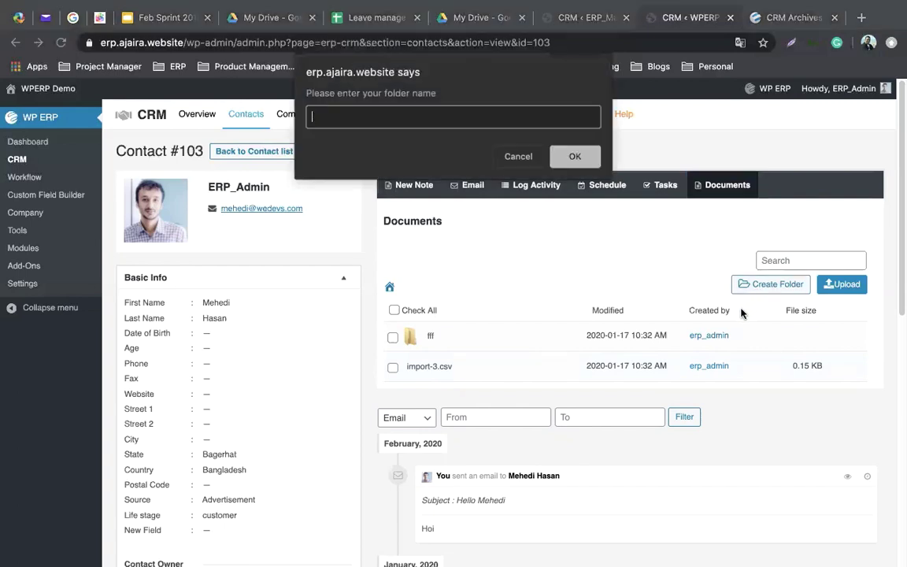
left_click(519, 156)
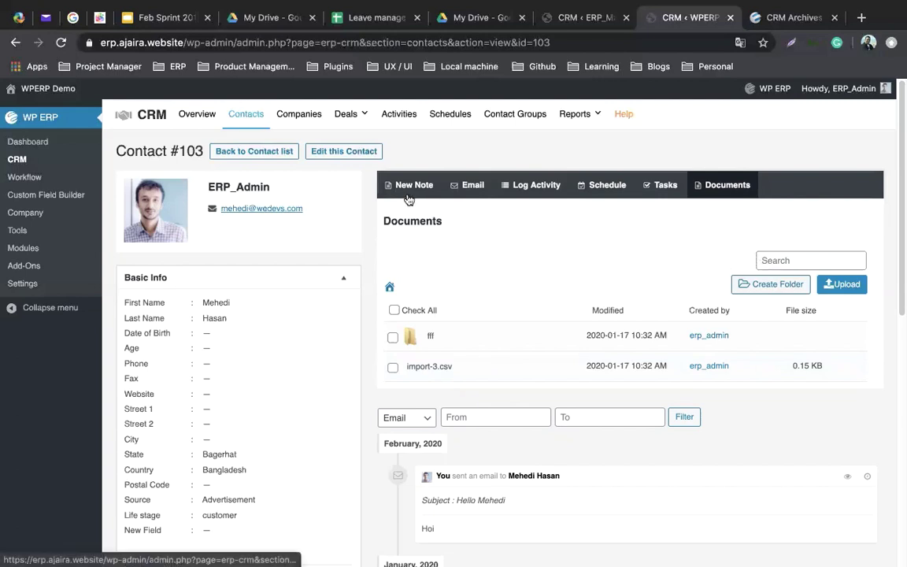
Step: Leave the contact, open Barrows, Konopelski and O'Kon from the companies list, and look over its whole page
left_click(277, 154)
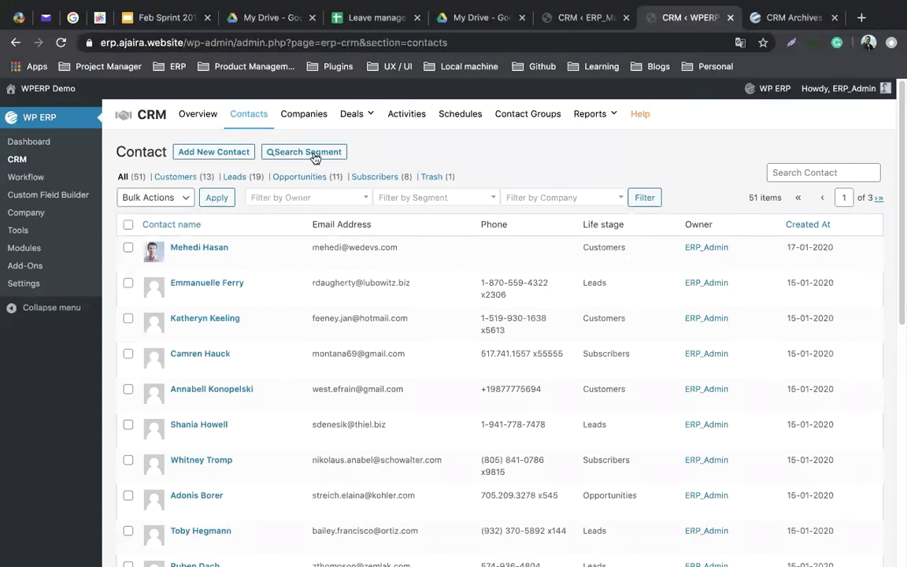
left_click(303, 116)
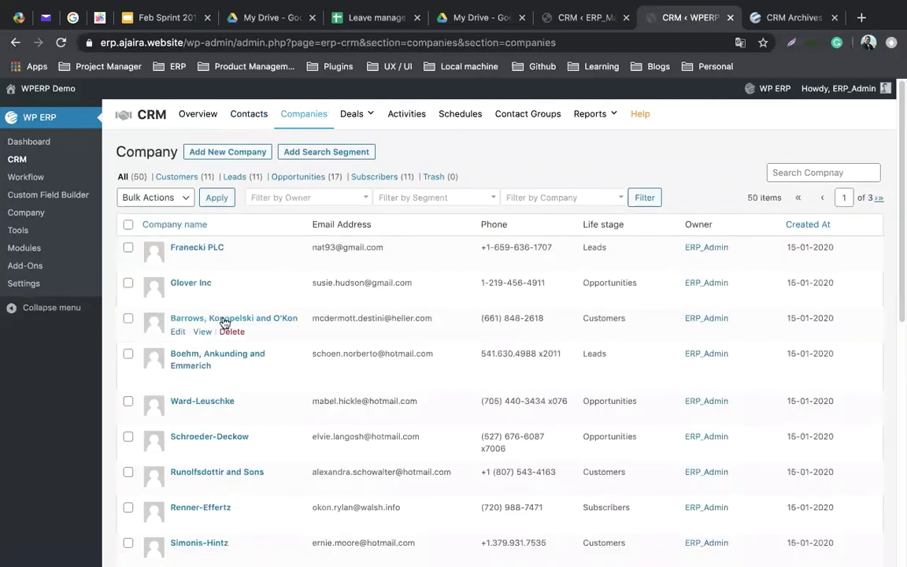
left_click(225, 320)
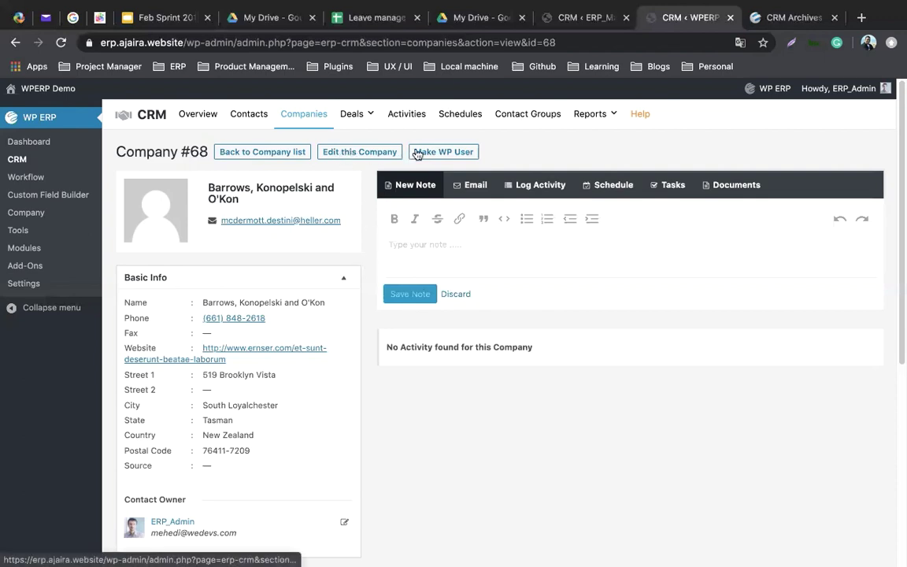
scroll(366, 203, "down", 5)
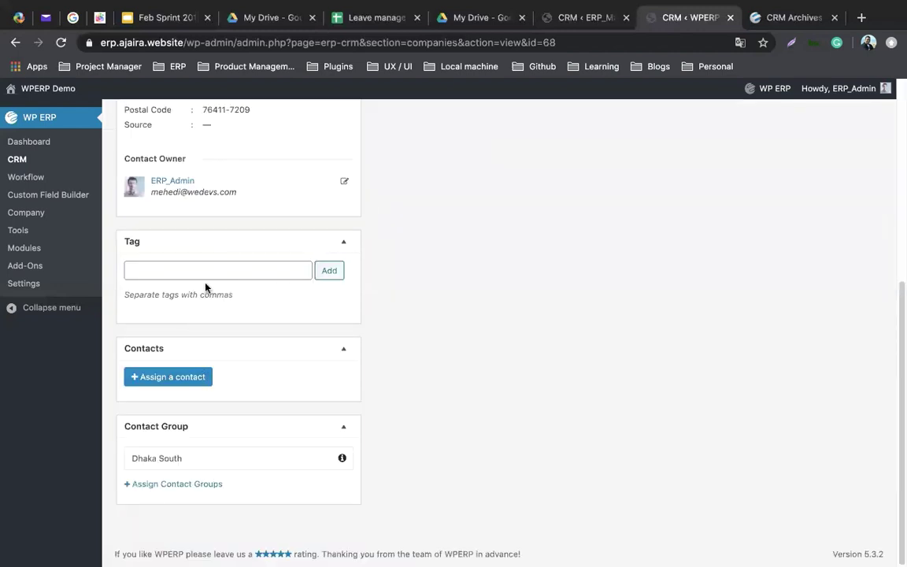
scroll(419, 326, "up", 5)
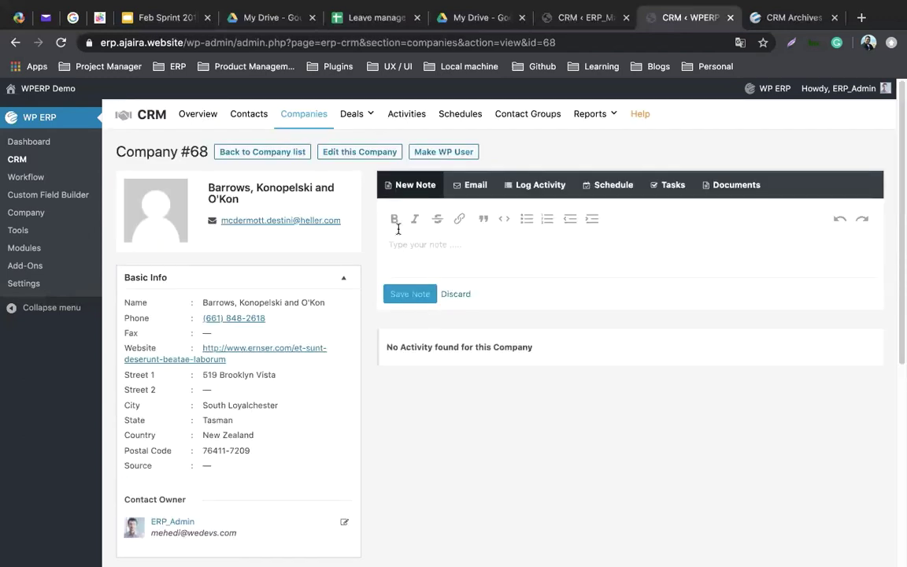
Step: Open the CRM activities page and look through the feed from its filters down to the oldest loaded entry
left_click(408, 118)
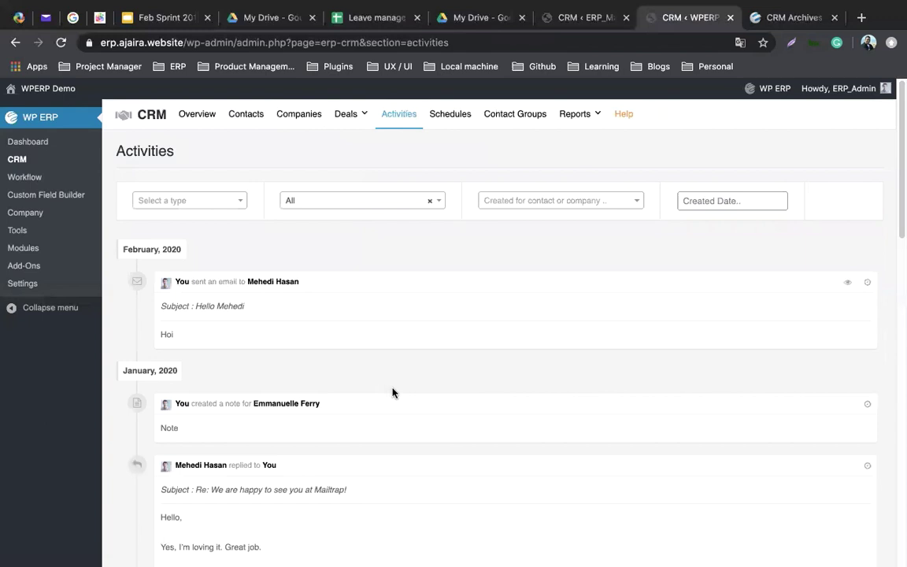
scroll(392, 392, "down", 15)
scroll(392, 392, "up", 15)
scroll(278, 377, "down", 20)
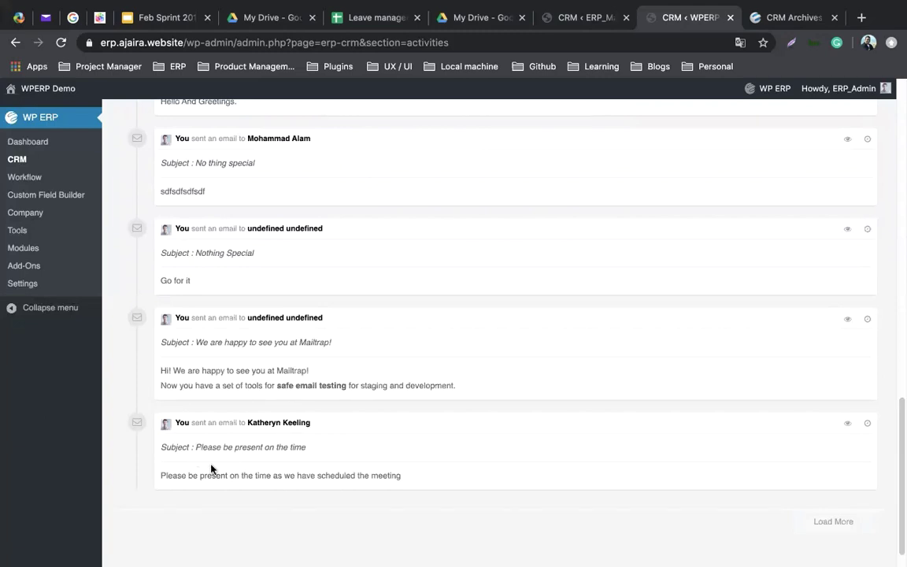
scroll(210, 470, "up", 20)
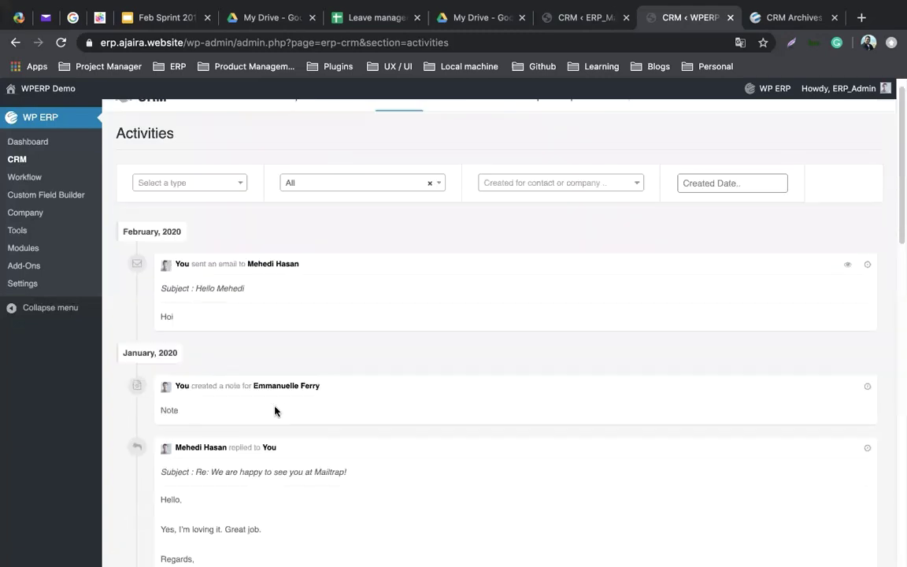
scroll(274, 410, "up", 1)
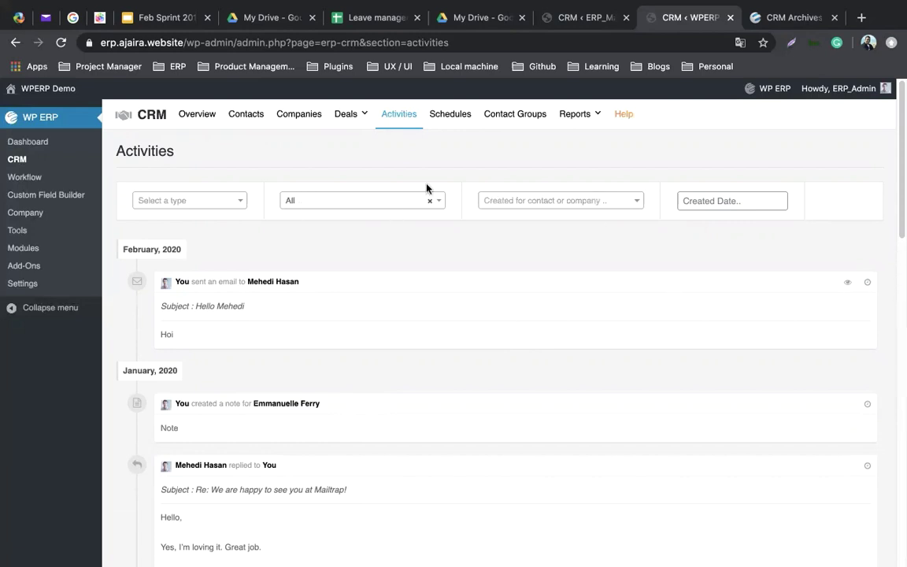
Step: Open the CRM schedules page and look over the February 2020 calendar of My Schedules
left_click(457, 115)
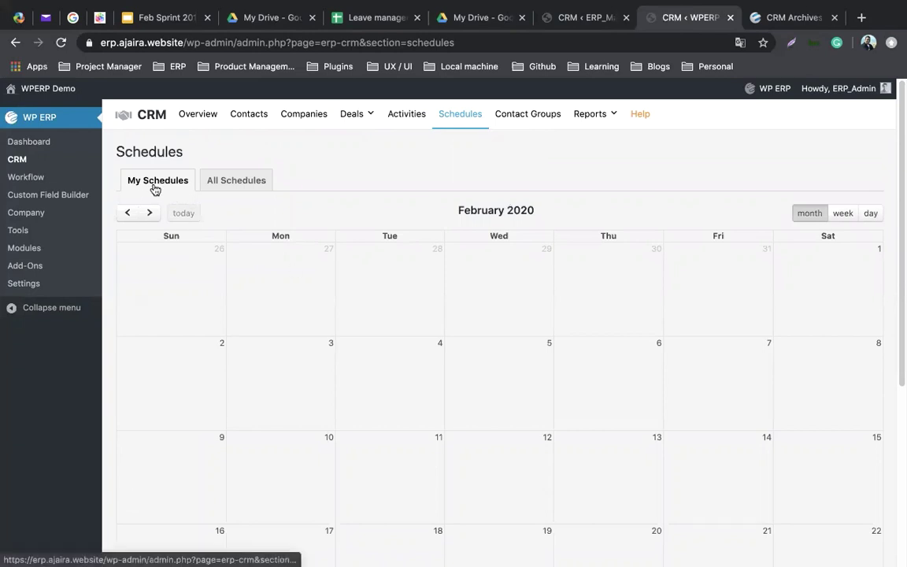
scroll(491, 384, "down", 3)
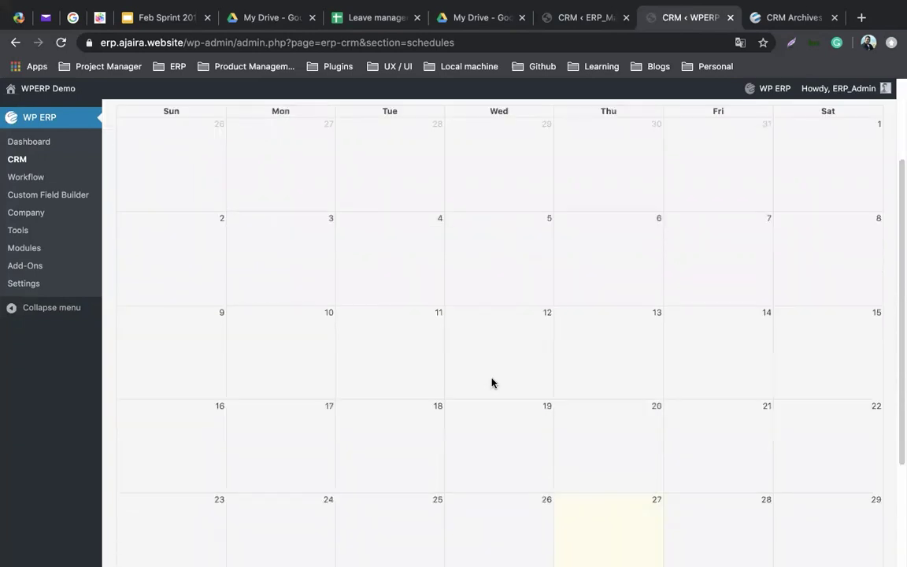
scroll(493, 380, "down", 4)
scroll(569, 114, "up", 3)
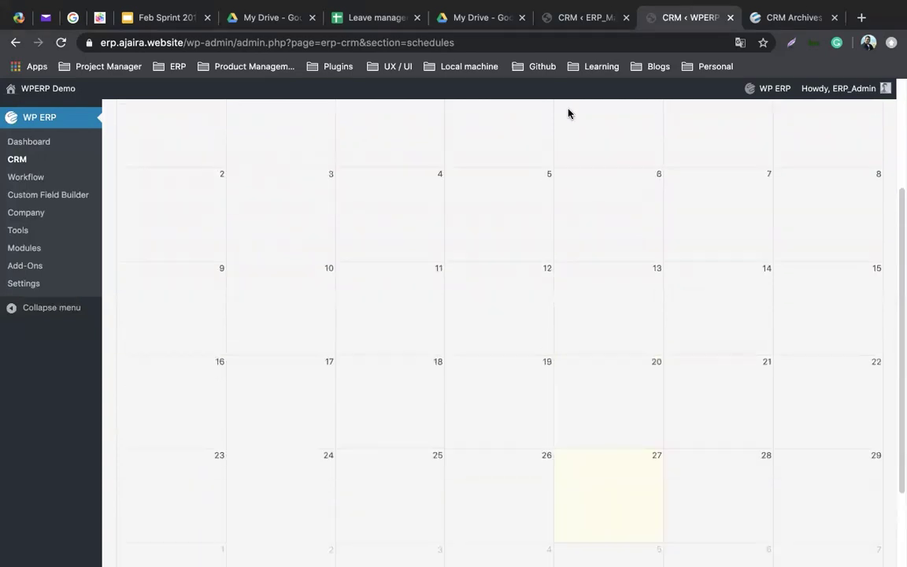
Step: Switch to the ERP_Maksud site, open its CRM schedules, and look over the February 2020 calendar of My Schedules
left_click(567, 18)
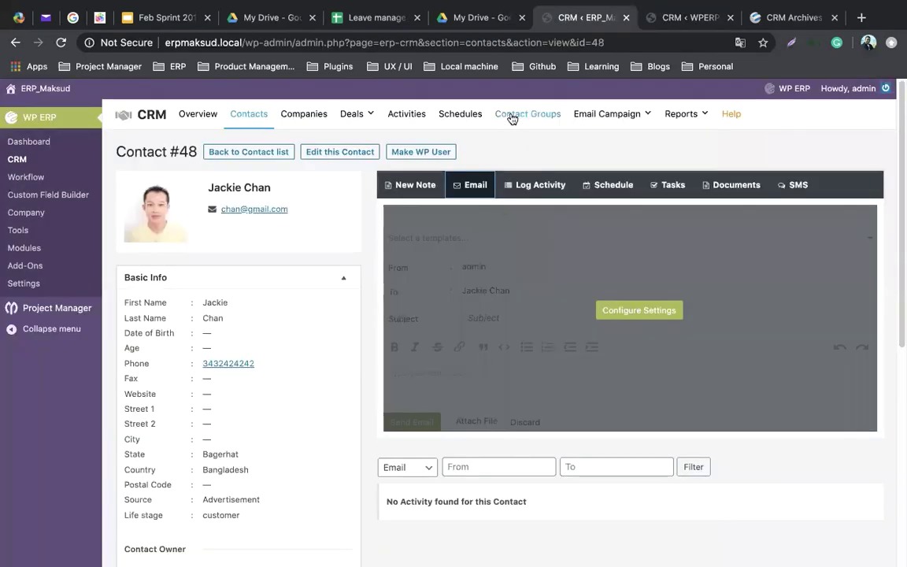
left_click(463, 115)
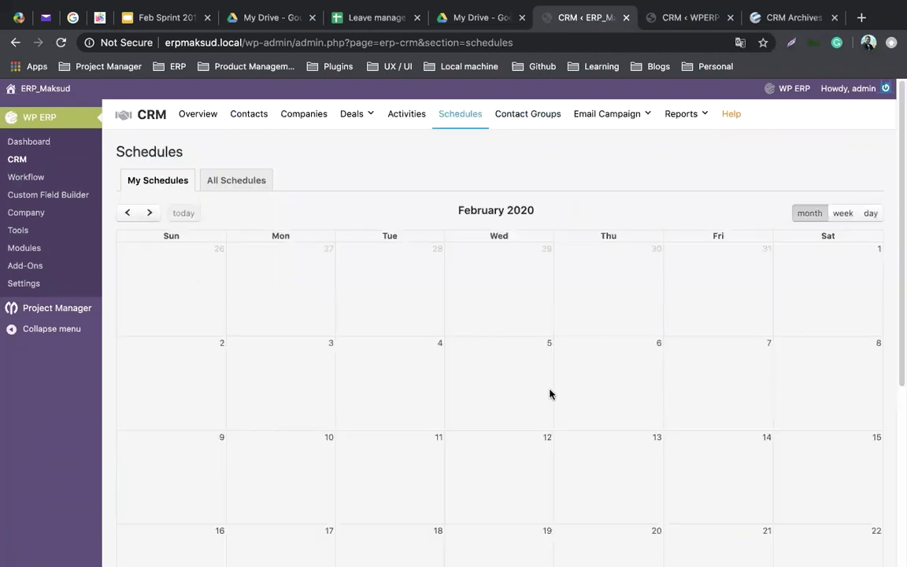
scroll(550, 394, "down", 4)
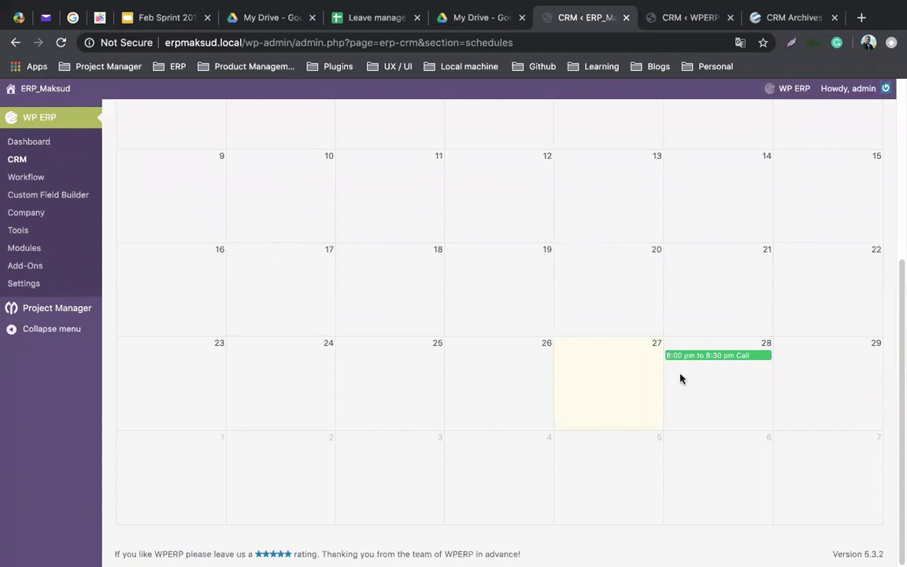
scroll(681, 379, "up", 1)
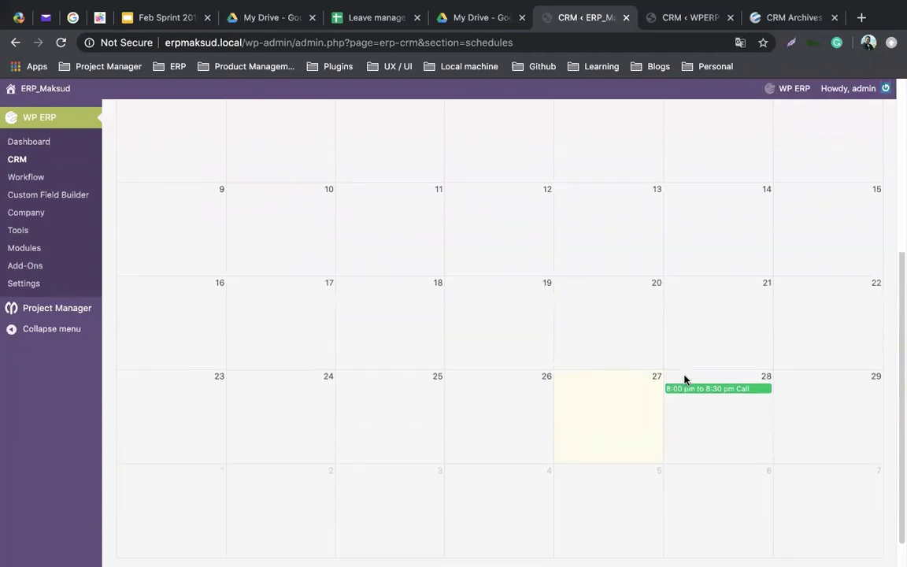
scroll(681, 378, "up", 5)
Step: View All Schedules by week, day and month, and return to My Schedules
left_click(214, 180)
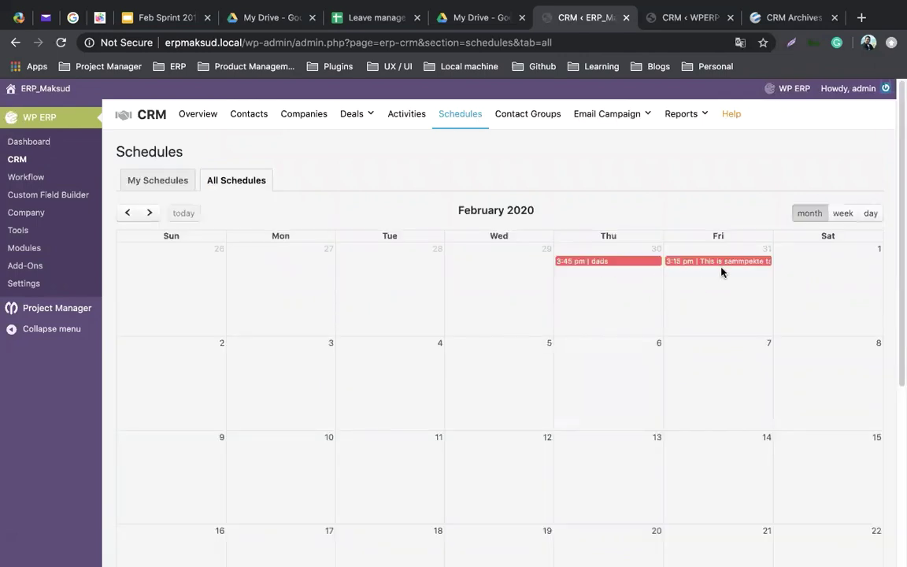
left_click(838, 218)
left_click(870, 213)
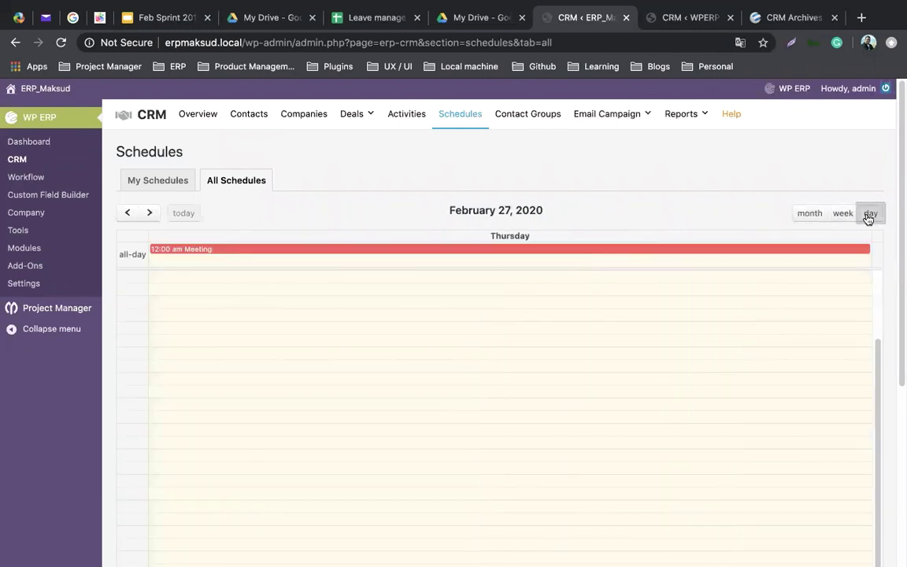
left_click(833, 213)
left_click(808, 213)
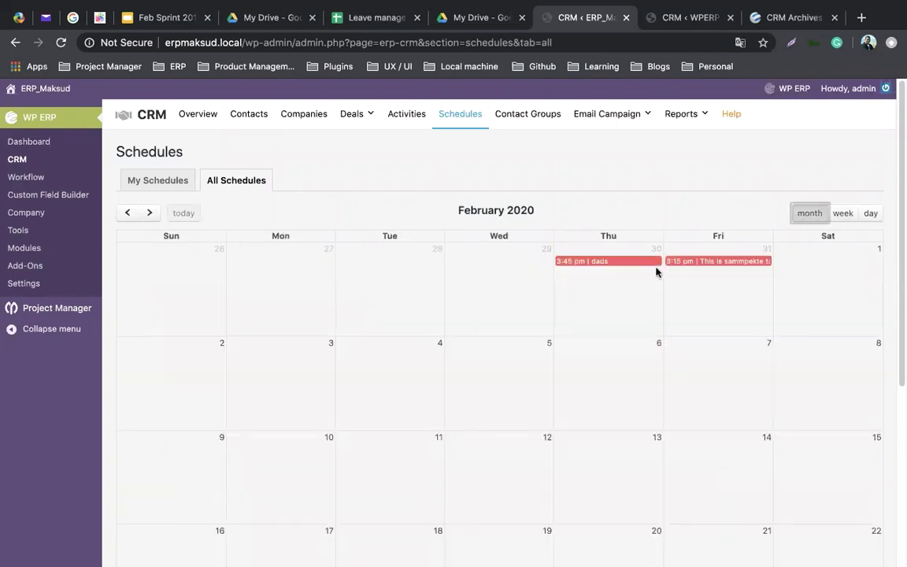
left_click(151, 176)
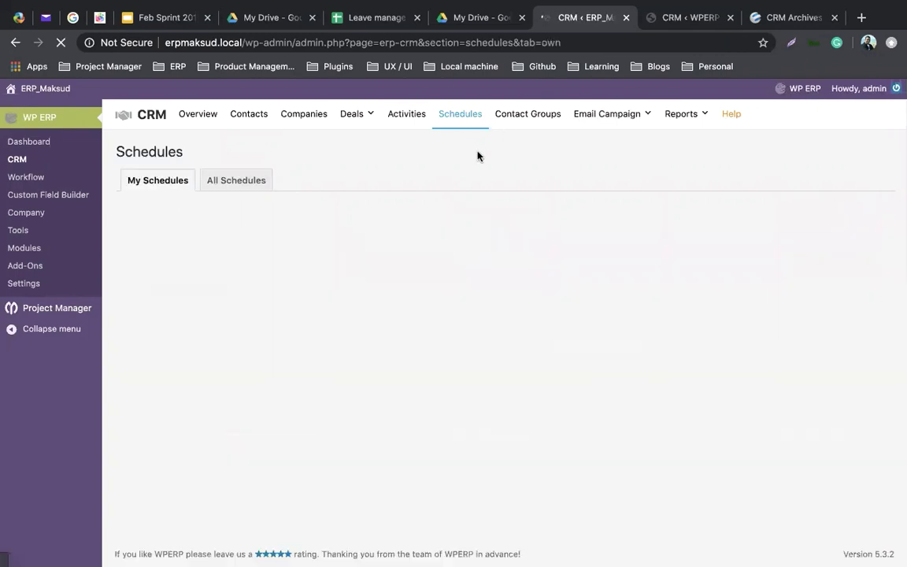
Step: Open the CRM contact groups and view the new contact group form, closing it without adding a group
left_click(529, 116)
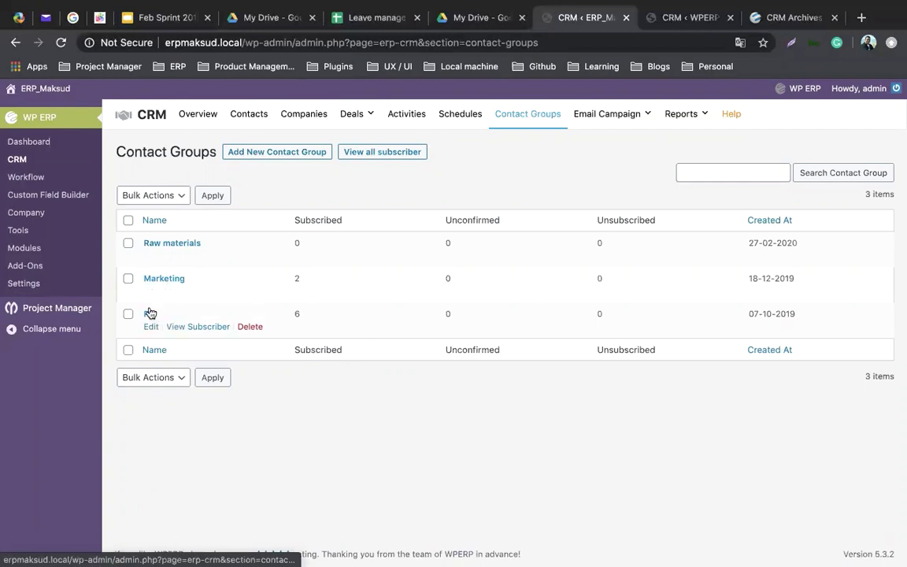
left_click(285, 151)
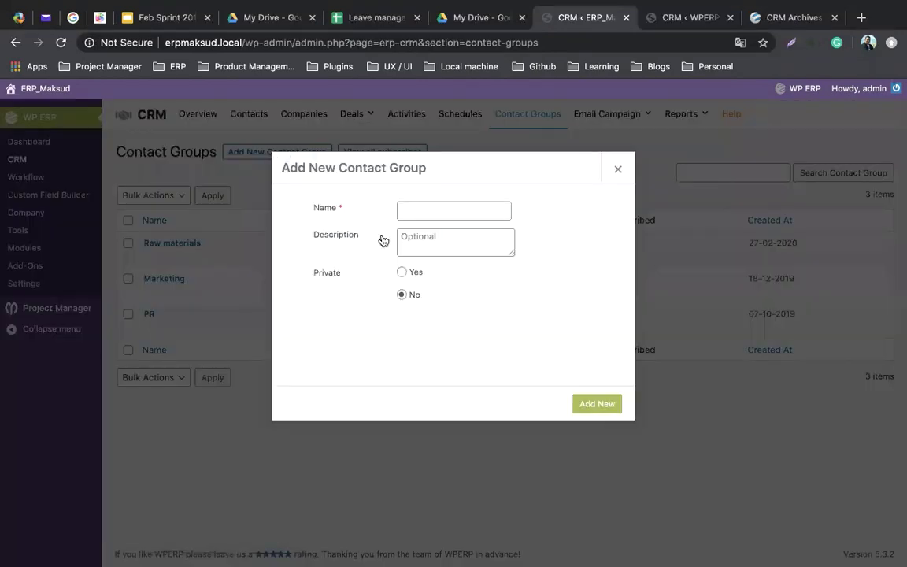
left_click(398, 211)
left_click(367, 235)
left_click(615, 174)
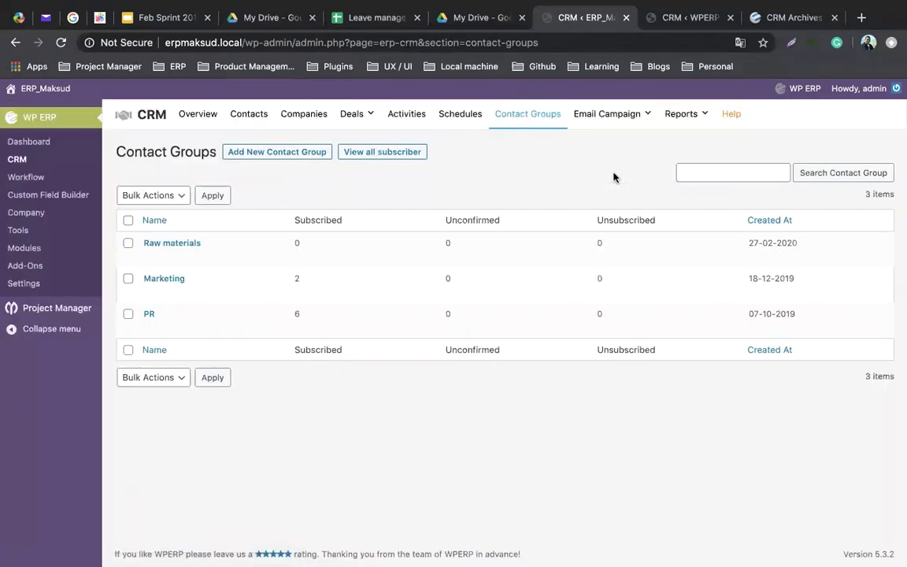
Step: Start a new email campaign with the subject "New Campaign", keeping the default sender and reply-to details
left_click(619, 126)
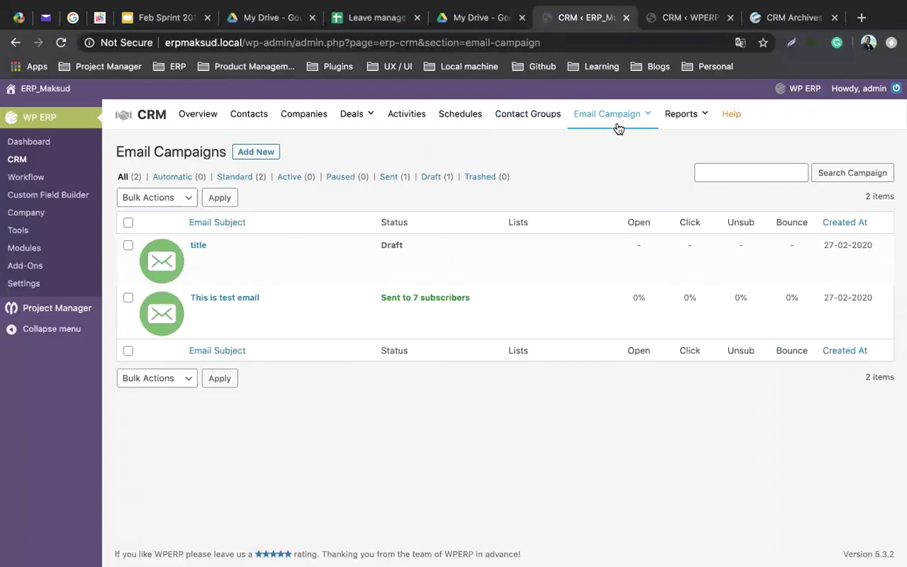
left_click(266, 157)
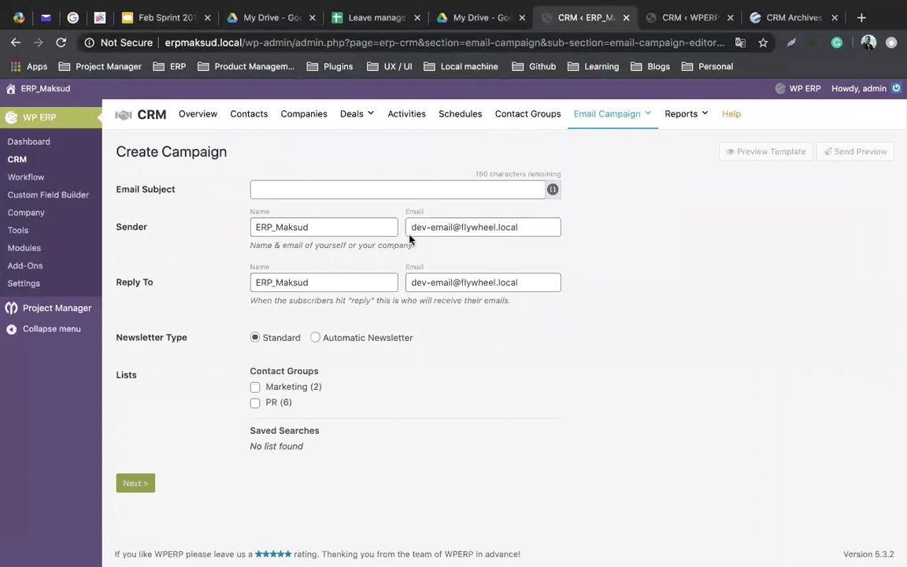
left_click(284, 192)
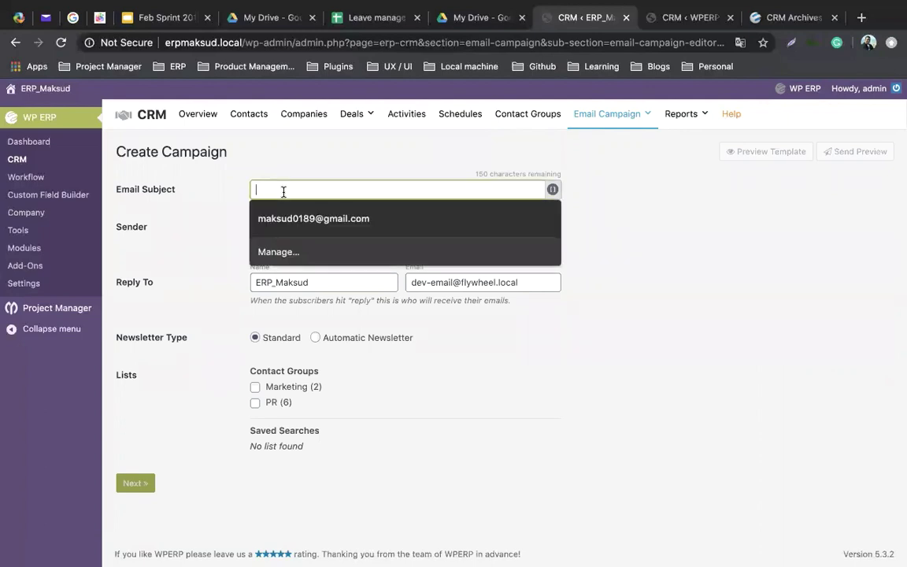
left_click(188, 223)
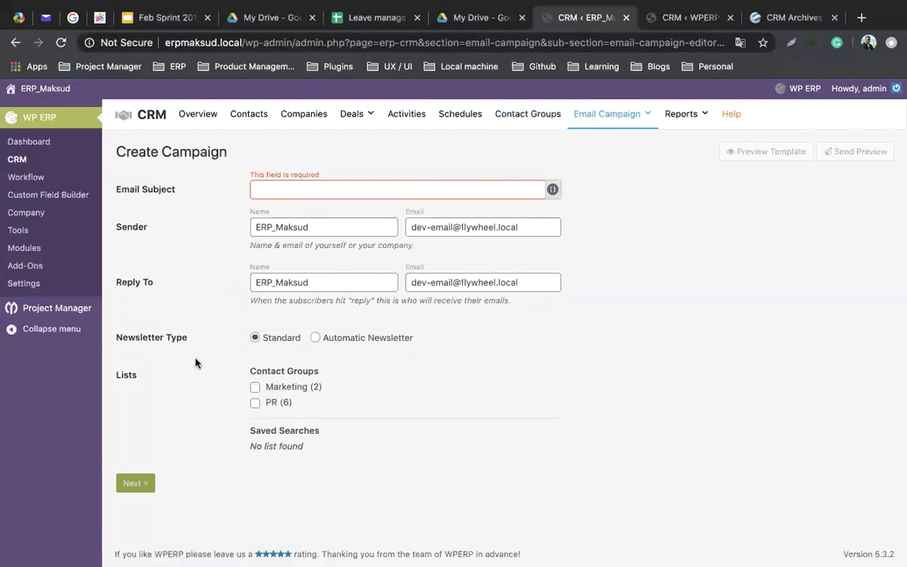
left_click(436, 196)
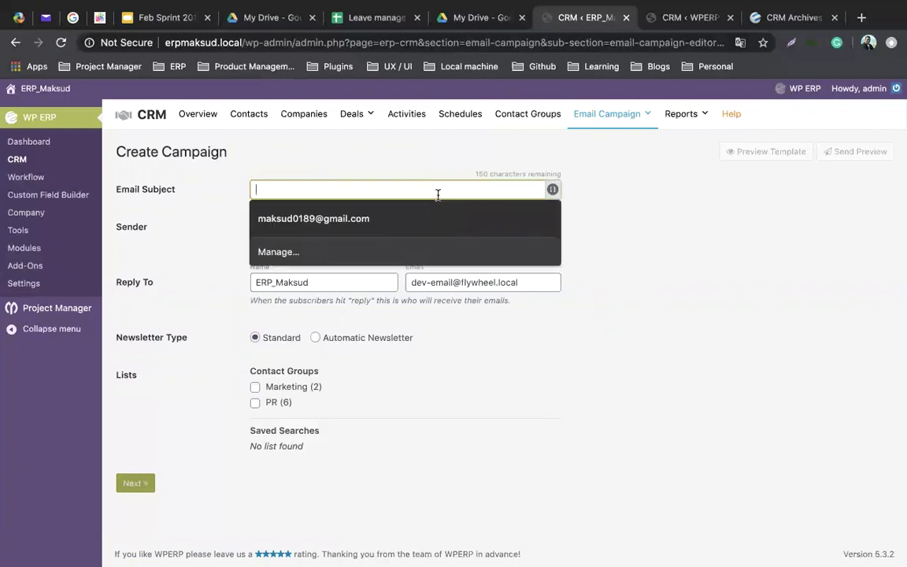
type("New ")
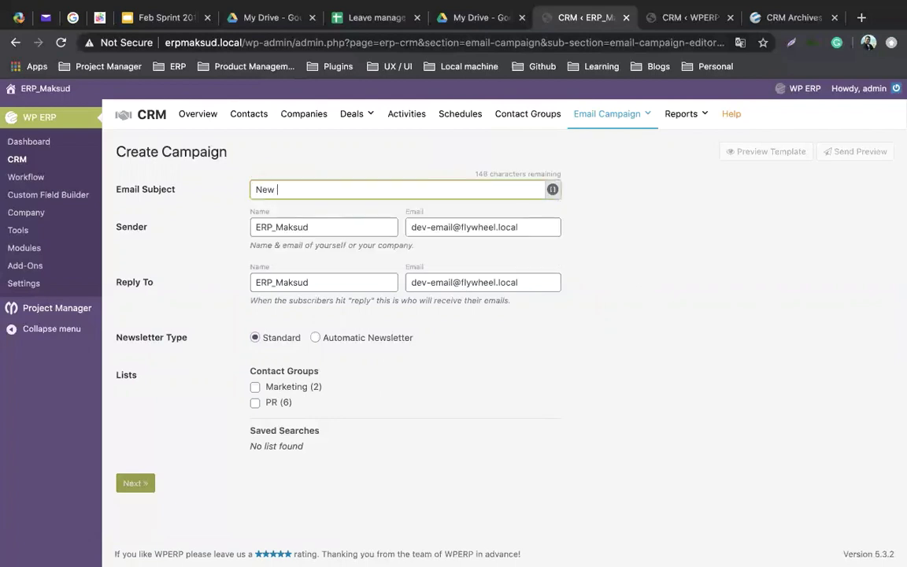
type("Campaign")
left_click(329, 227)
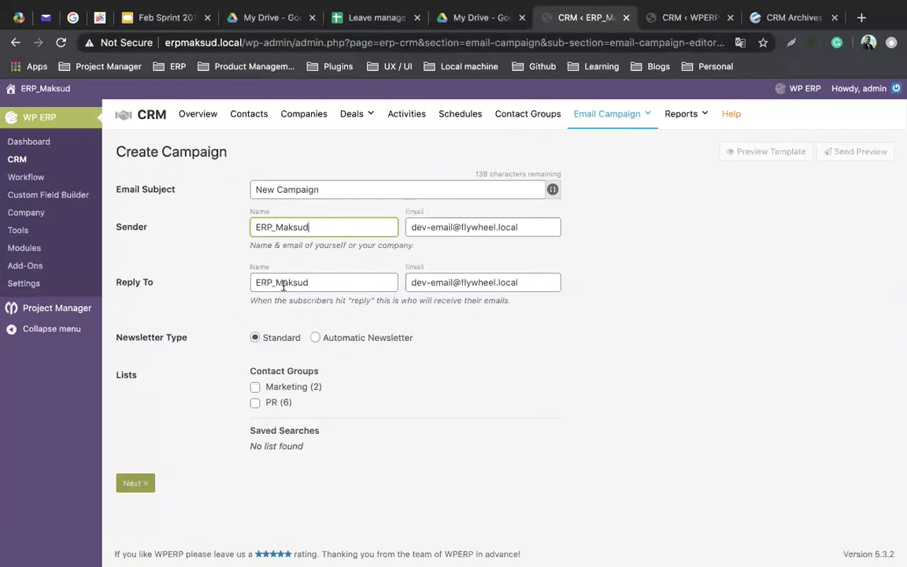
left_click(415, 283)
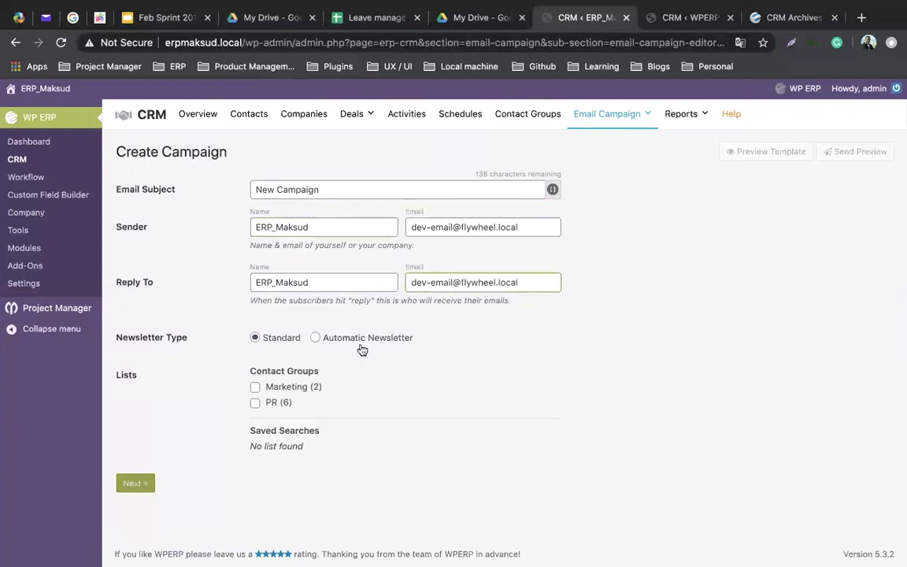
Step: Try the Automatic Newsletter type, view its contact group and send timing choices, and return to the Standard type
left_click(317, 339)
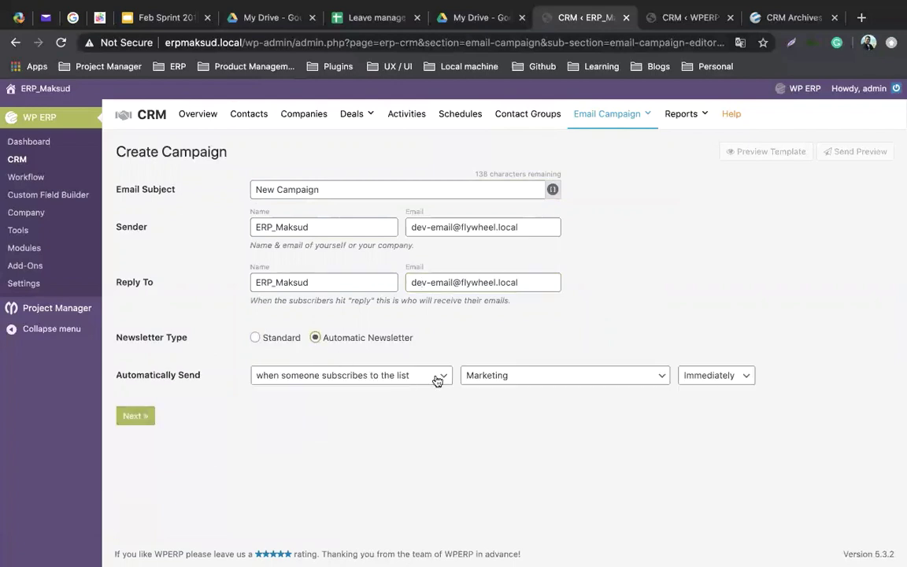
left_click(481, 381)
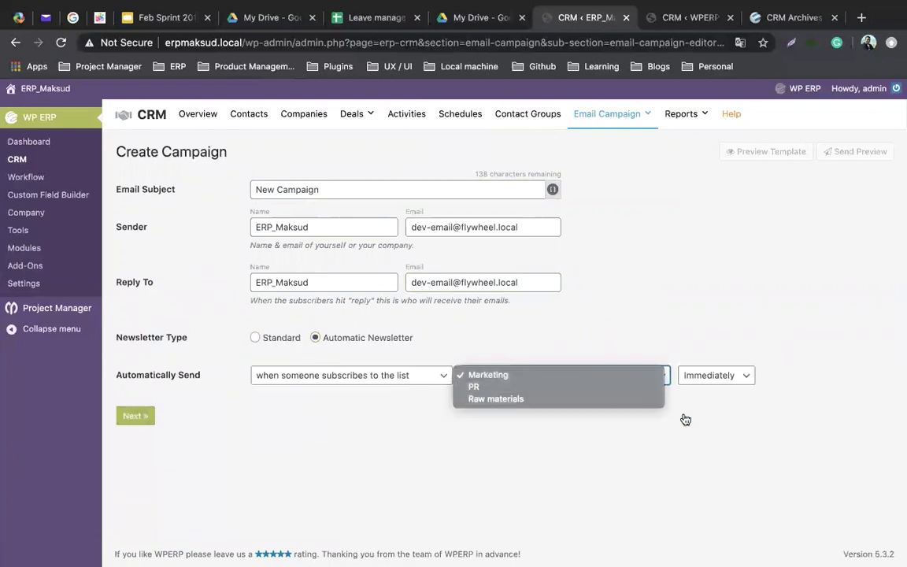
left_click(693, 390)
left_click(695, 378)
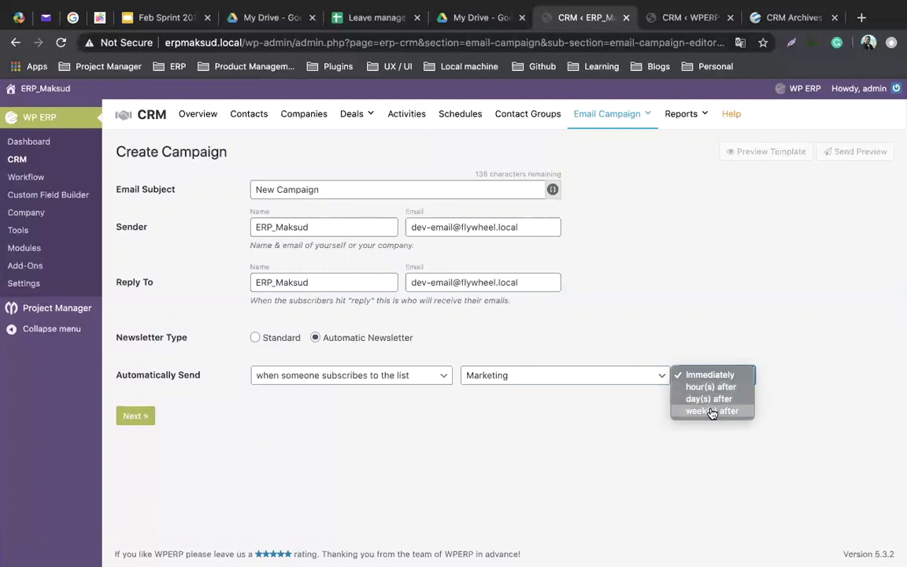
left_click(522, 417)
left_click(285, 340)
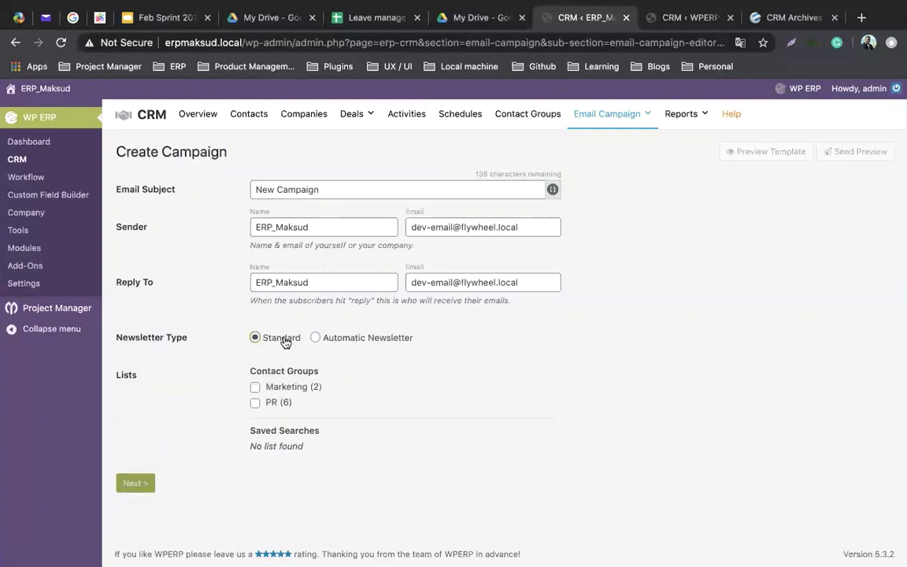
Step: Address the campaign to the Marketing contact group and apply the 1 Column template after previewing it
left_click(289, 386)
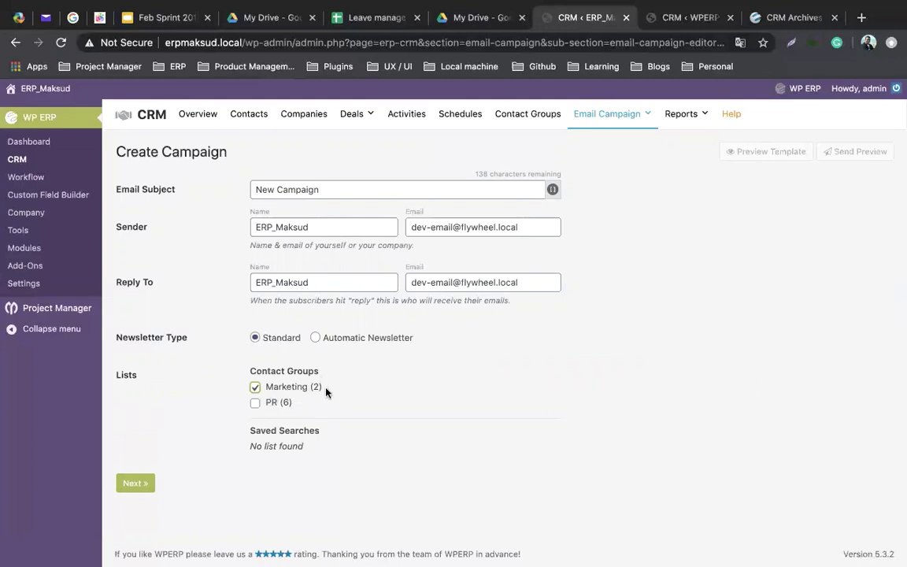
left_click(138, 485)
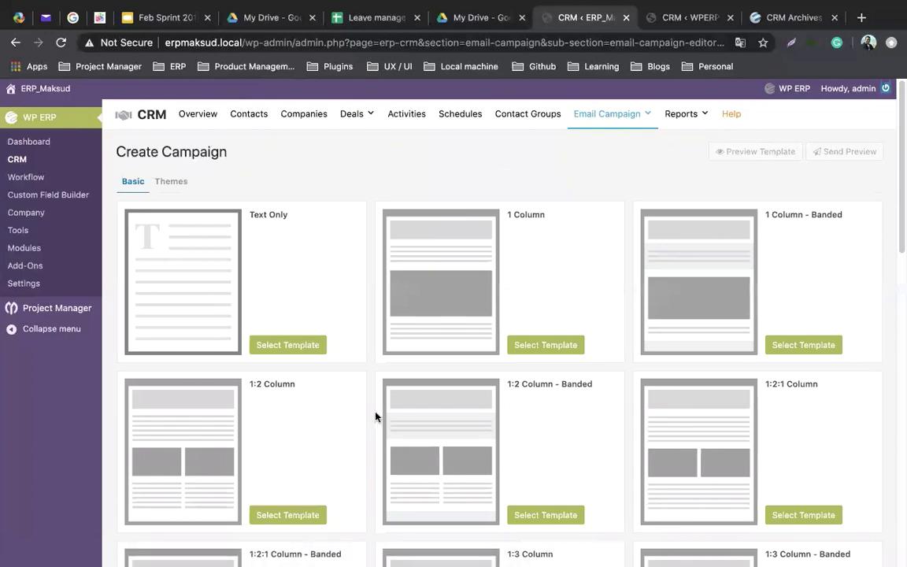
scroll(476, 350, "down", 8)
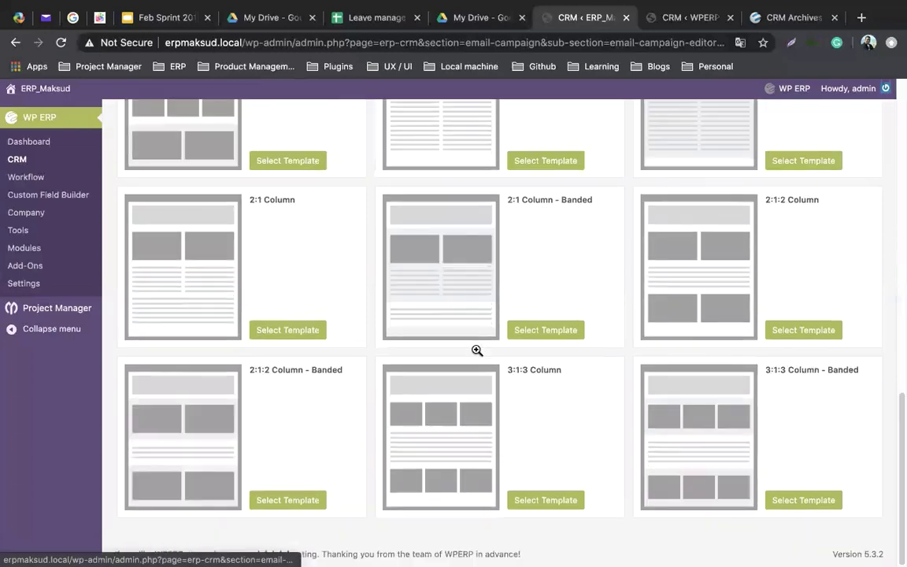
scroll(476, 349, "up", 10)
left_click(457, 315)
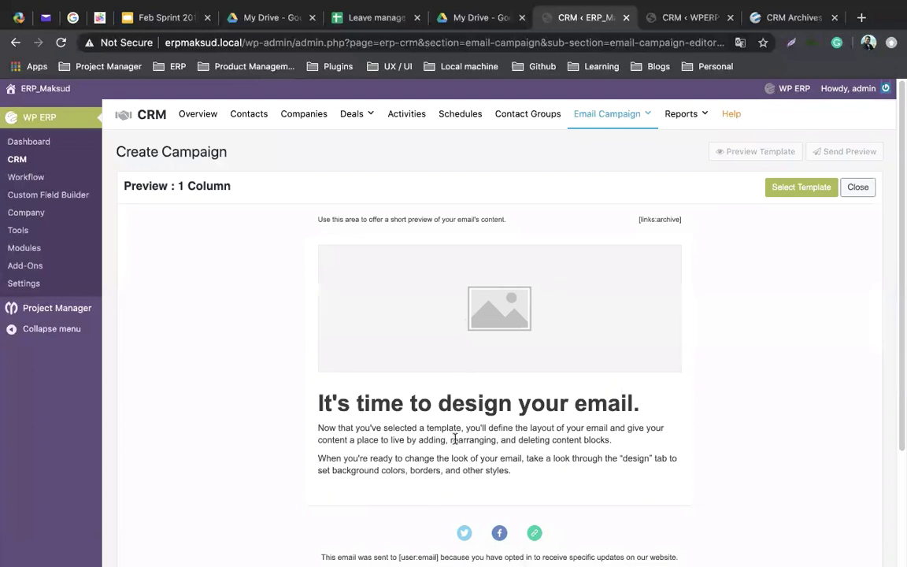
left_click(788, 190)
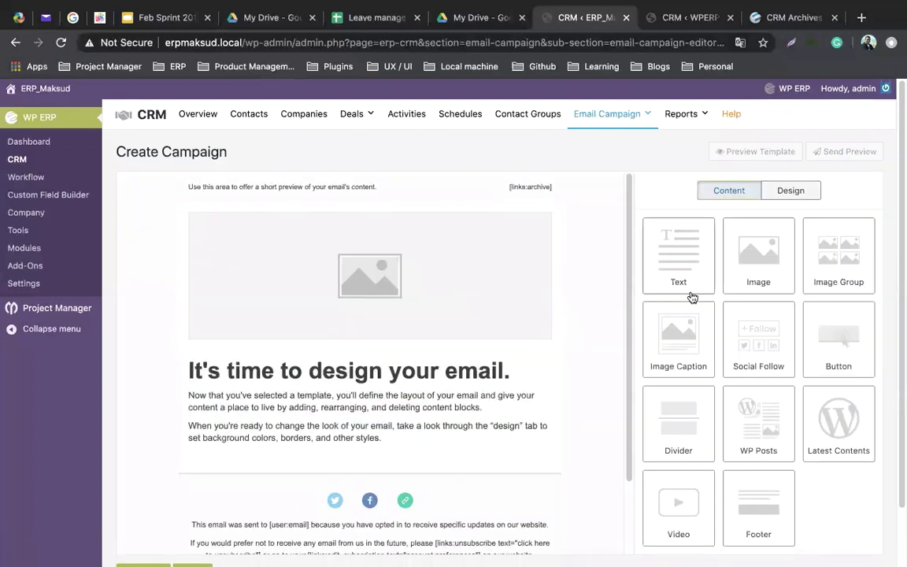
Step: Keep the template's default content and send the campaign from its review, unscheduled and without a Google Analytics campaign name
scroll(753, 286, "down", 2)
scroll(754, 286, "up", 2)
scroll(596, 405, "down", 2)
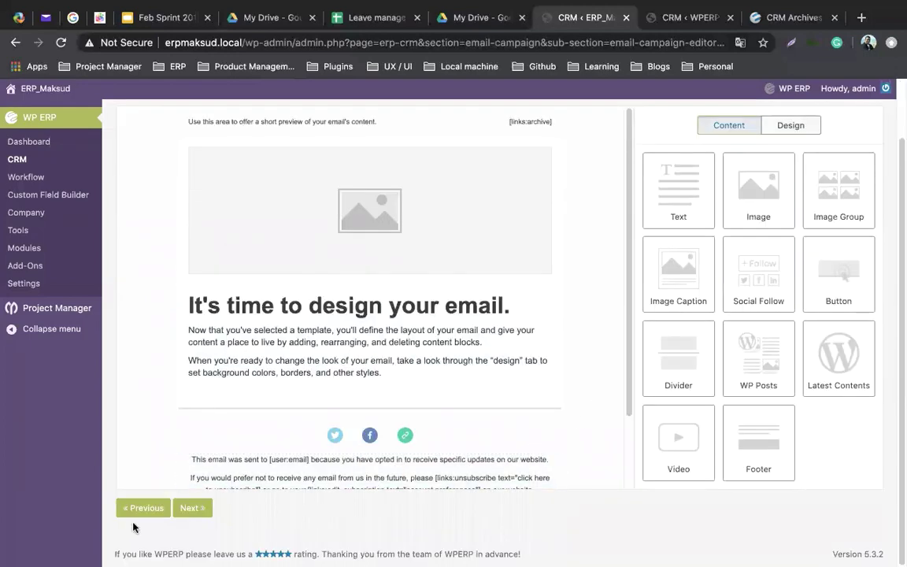
left_click(192, 508)
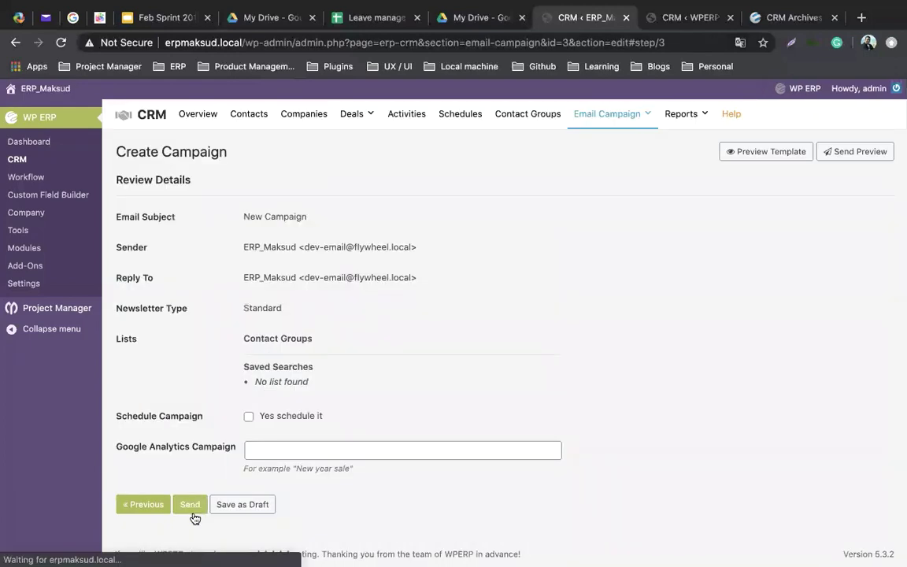
left_click(289, 449)
left_click(184, 432)
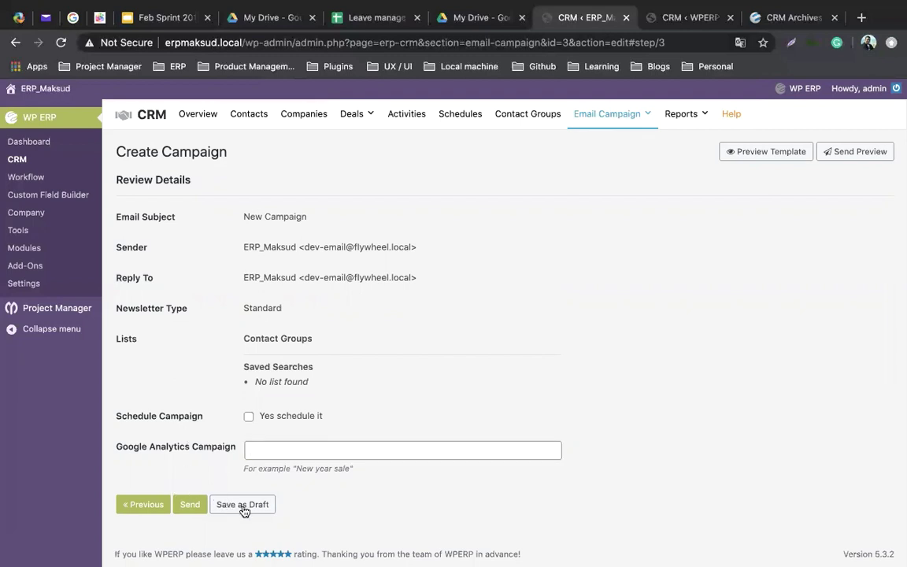
left_click(189, 510)
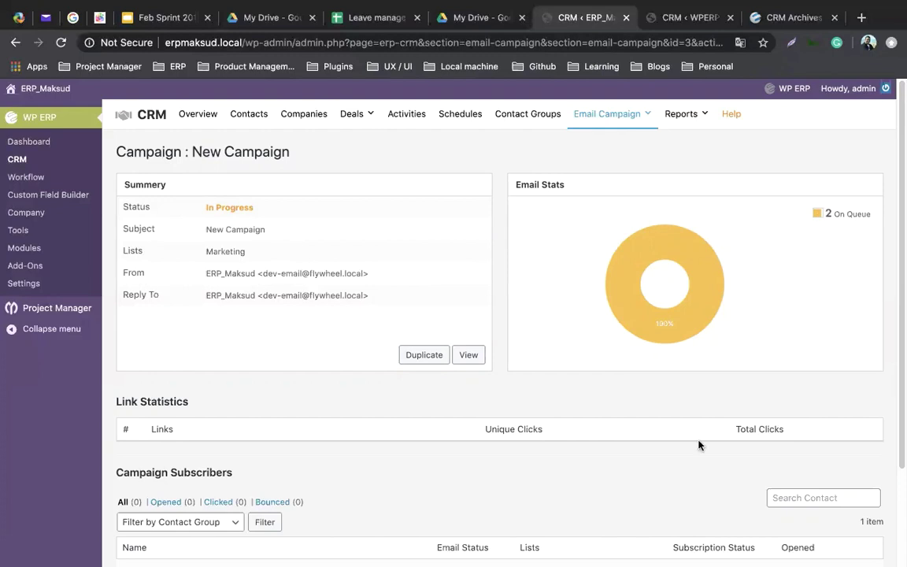
Step: Look over the New Campaign report from its summary and email stats down to the campaign subscribers
scroll(626, 450, "down", 3)
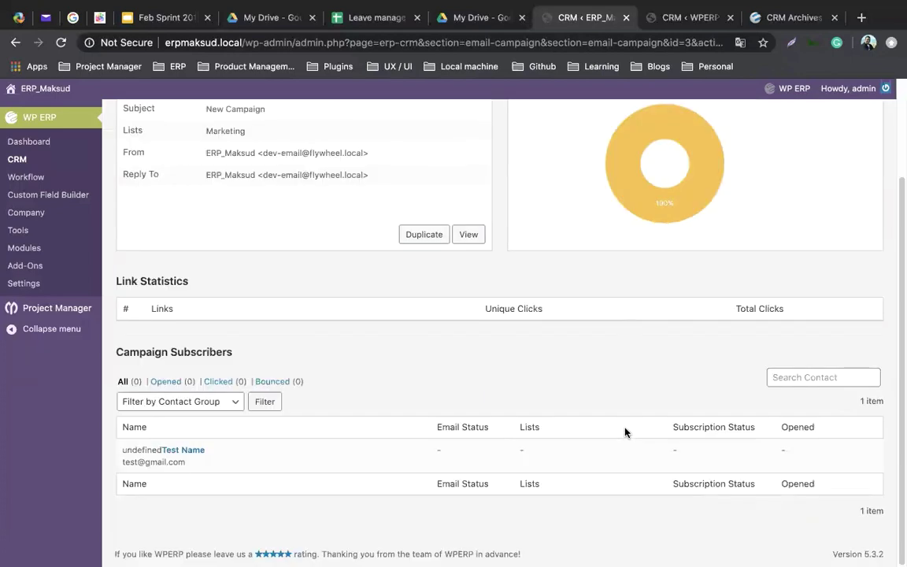
scroll(623, 433, "up", 3)
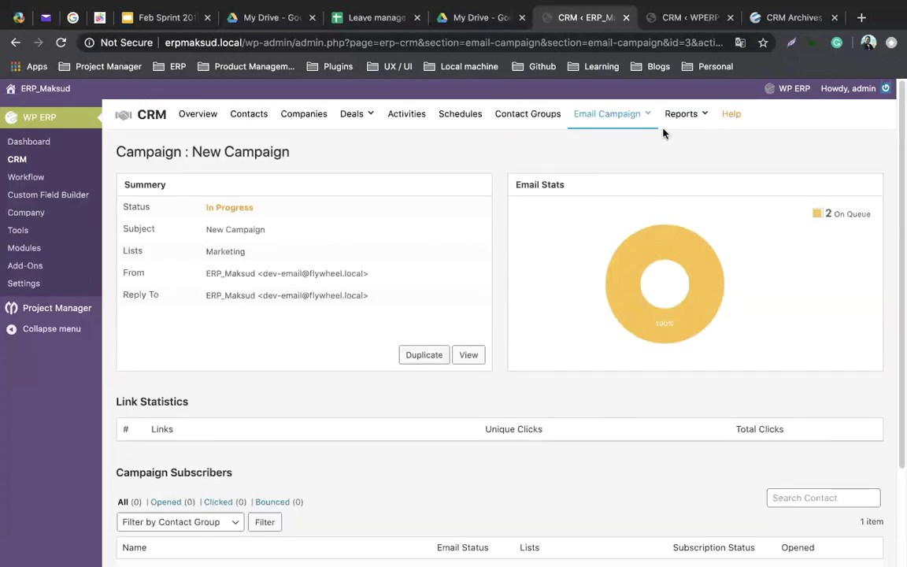
mouse_move(658, 124)
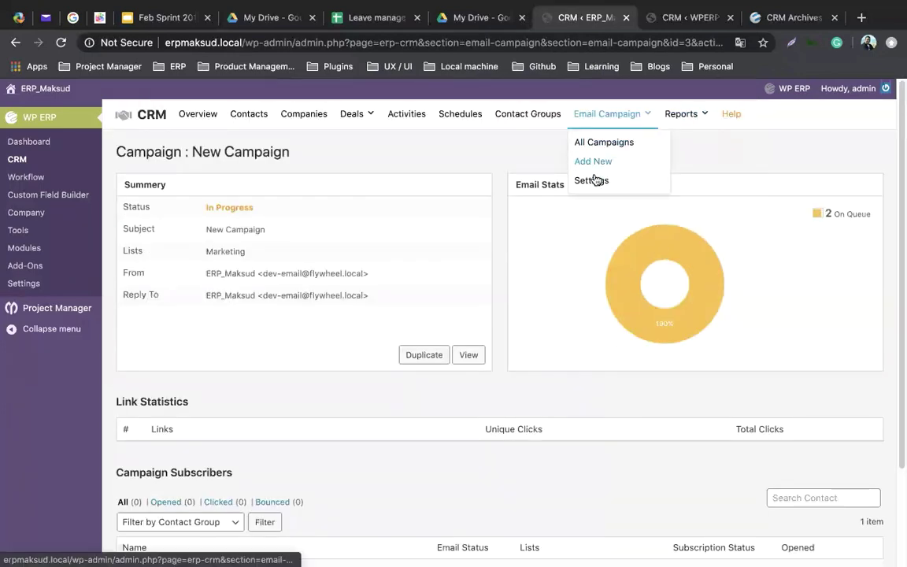
Step: Open the CRM reports and view the Activity Report
left_click(702, 118)
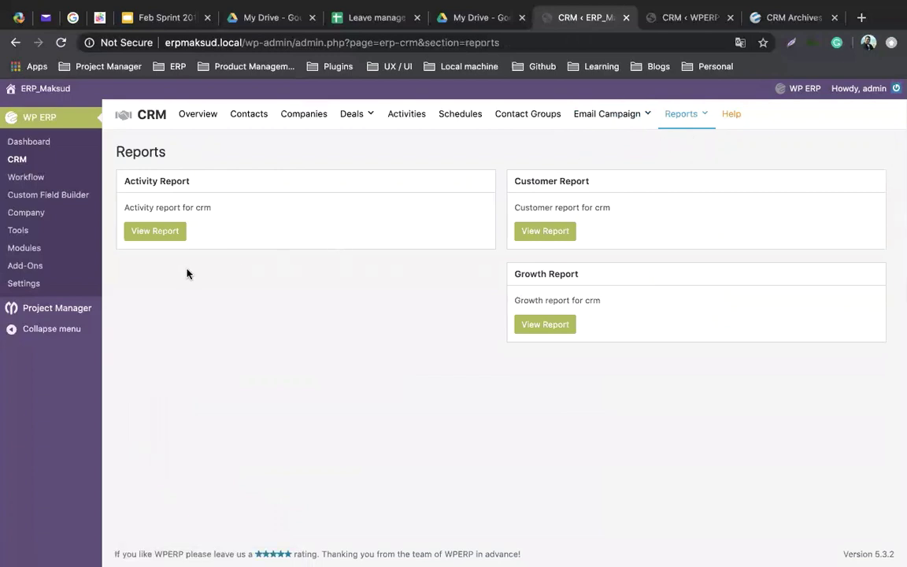
left_click(168, 235)
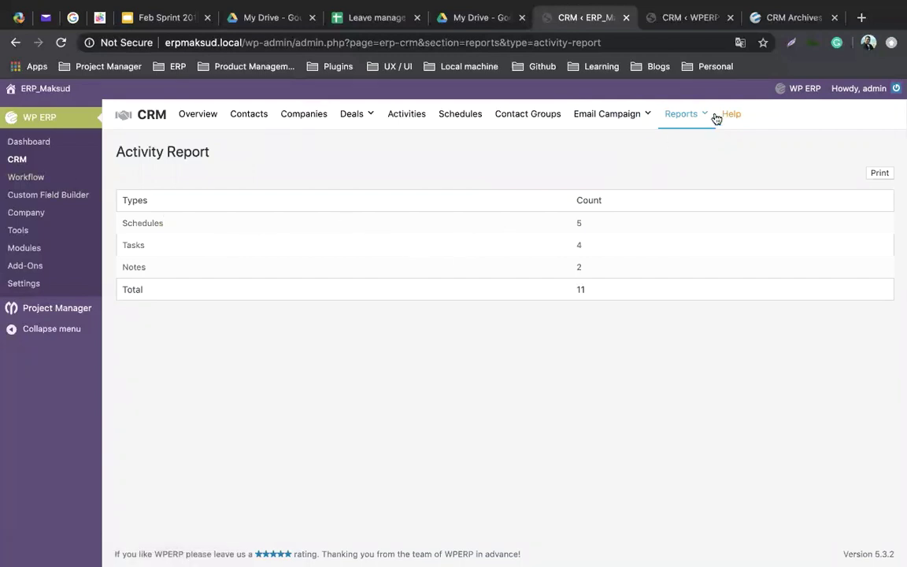
left_click(694, 144)
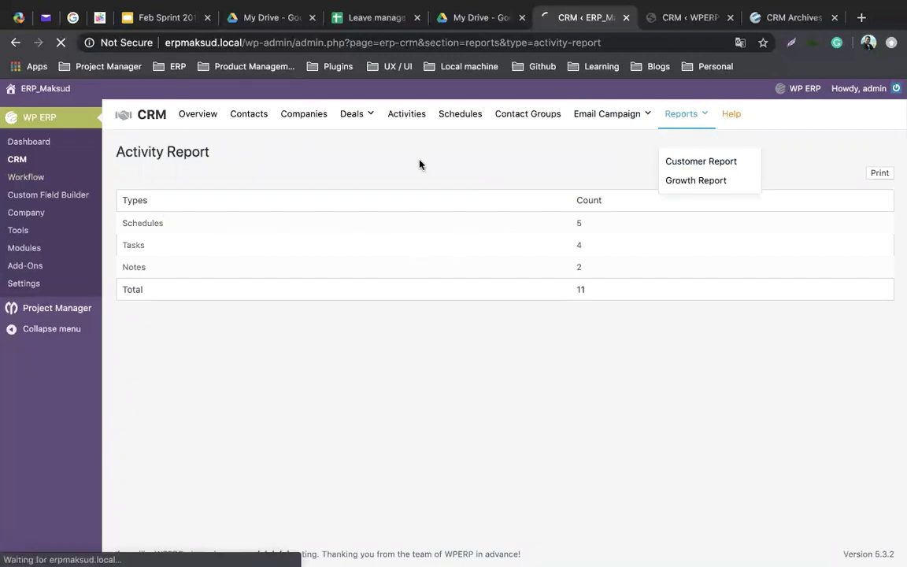
Step: View the Customer Report and examine its lead and customer counts
mouse_move(682, 115)
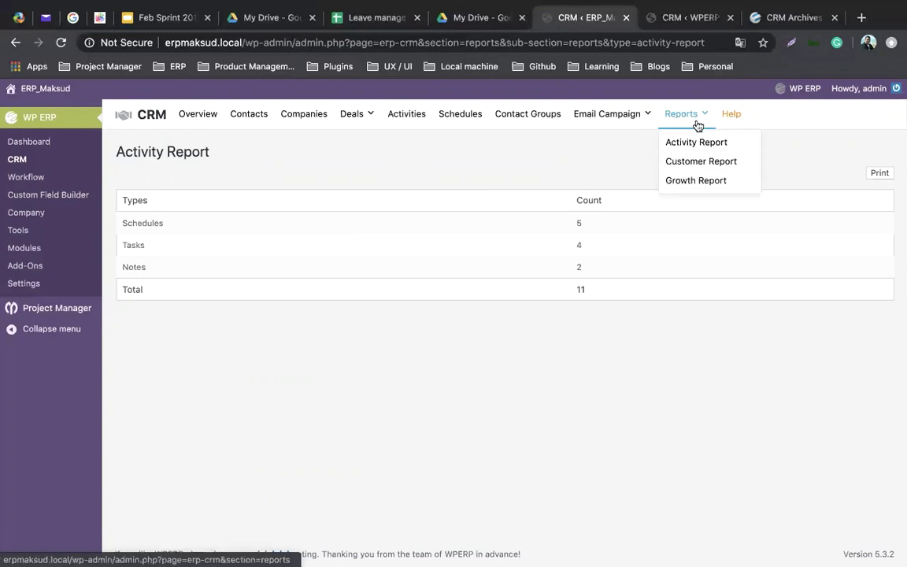
left_click(696, 163)
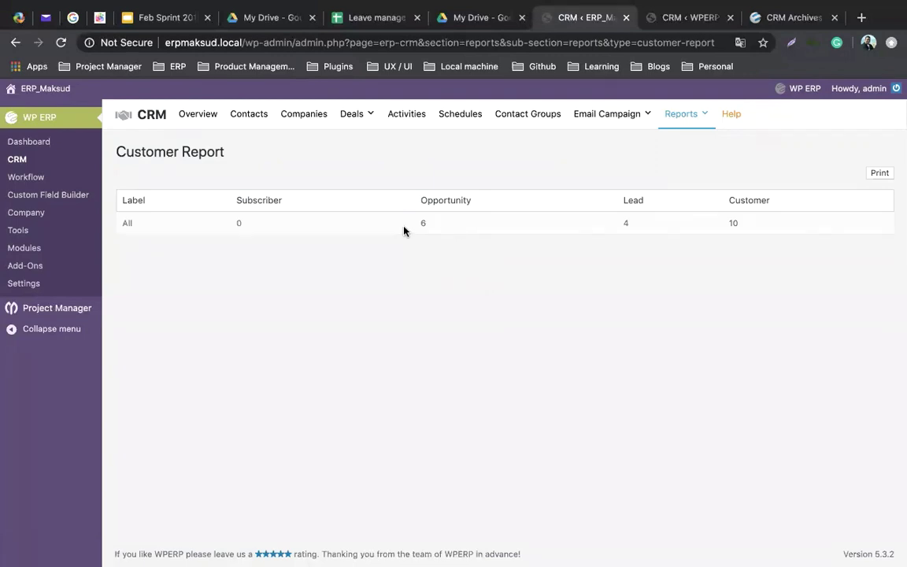
double_click(626, 223)
double_click(733, 222)
Step: View the Growth Report and examine its monthly chart and the table below it
mouse_move(692, 117)
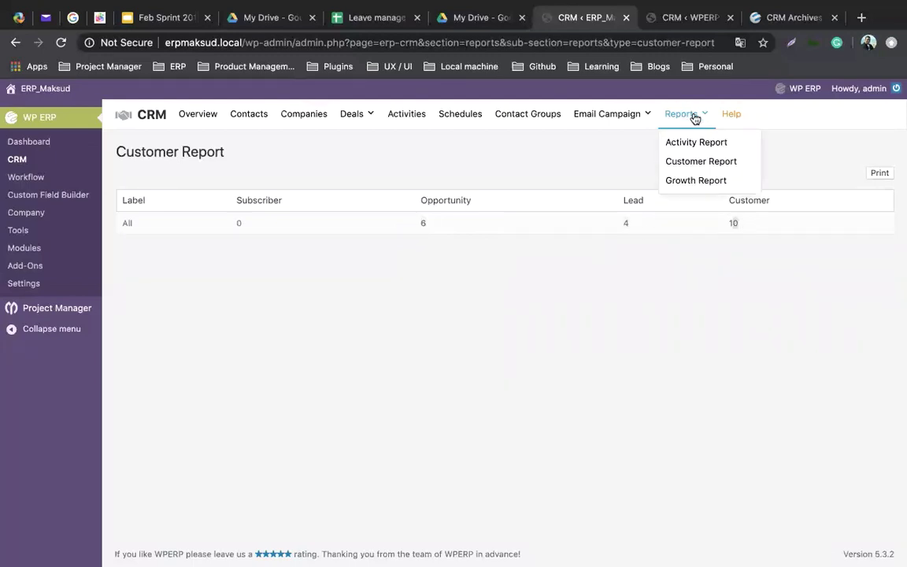
left_click(693, 181)
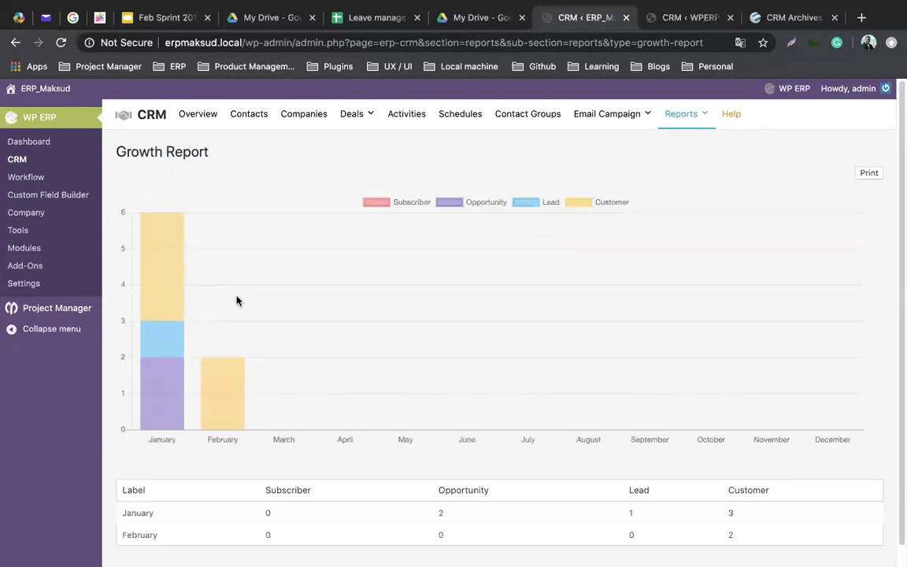
mouse_move(179, 319)
mouse_move(356, 122)
scroll(223, 296, "down", 1)
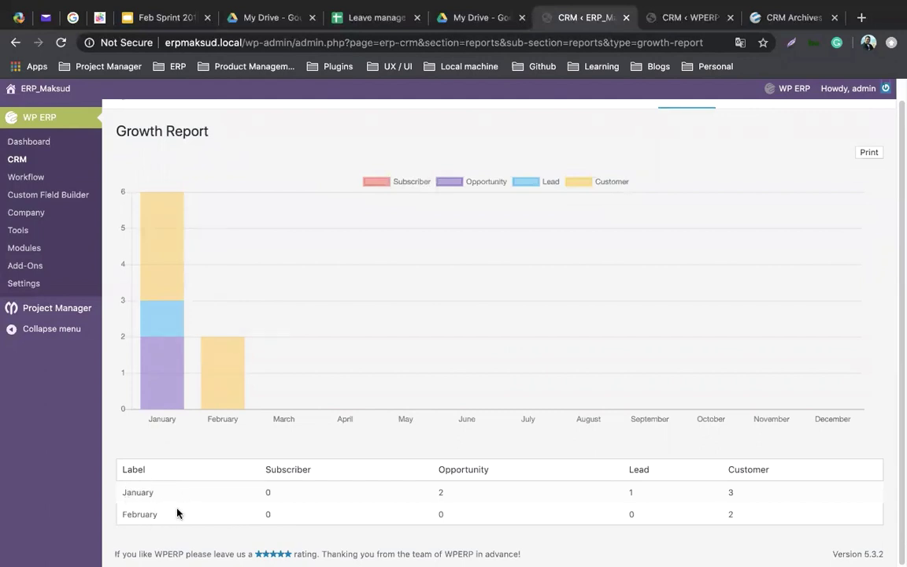
scroll(361, 452, "up", 1)
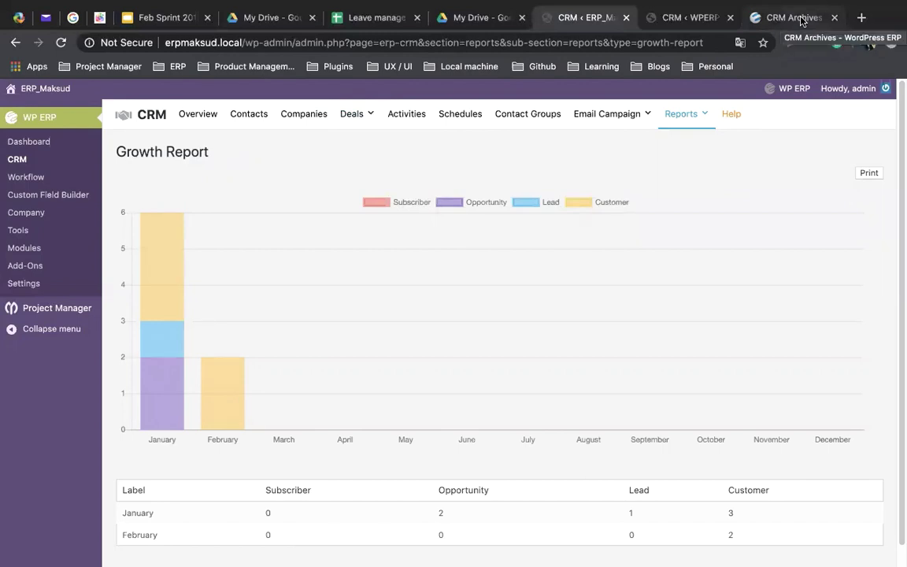
Step: Start a new workflow named WorkFlow with a delay of 30 minutes
left_click(33, 178)
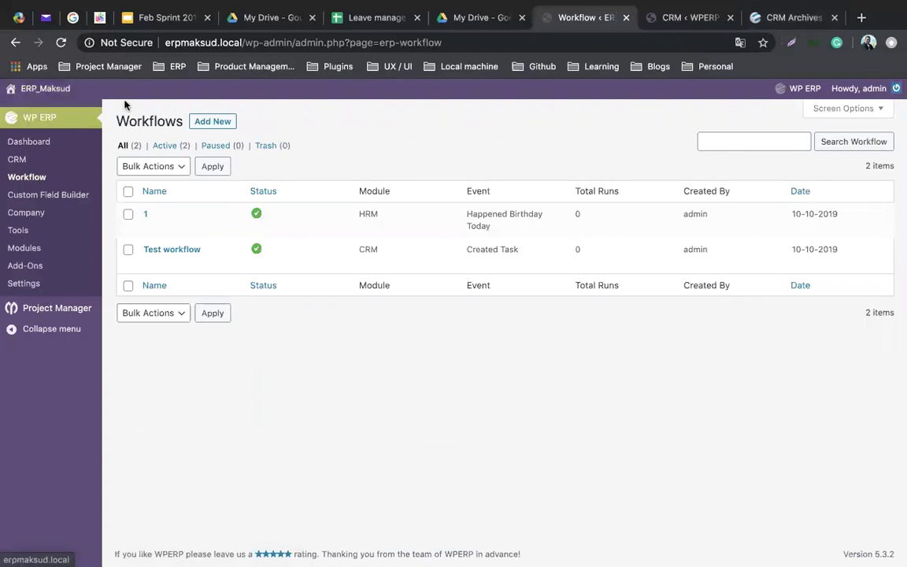
left_click(220, 123)
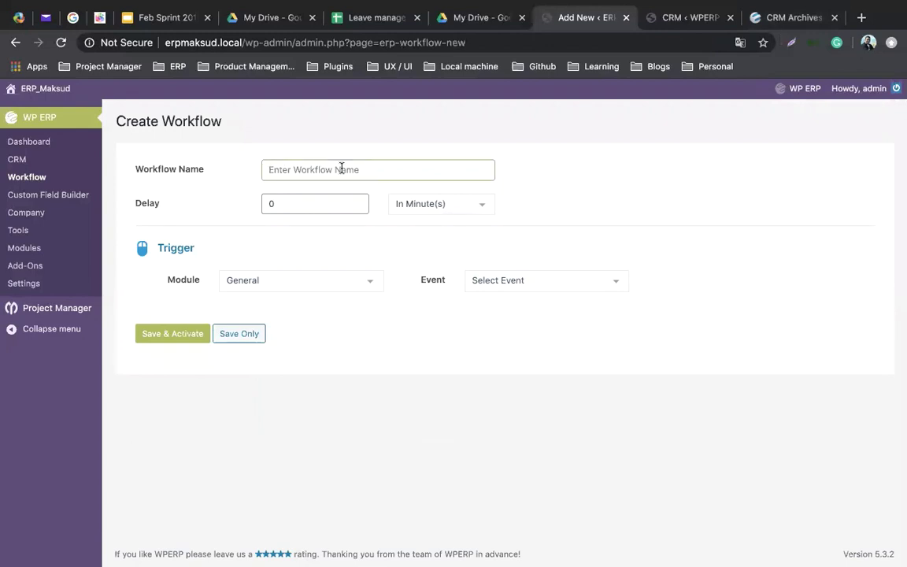
type("WorkFlow")
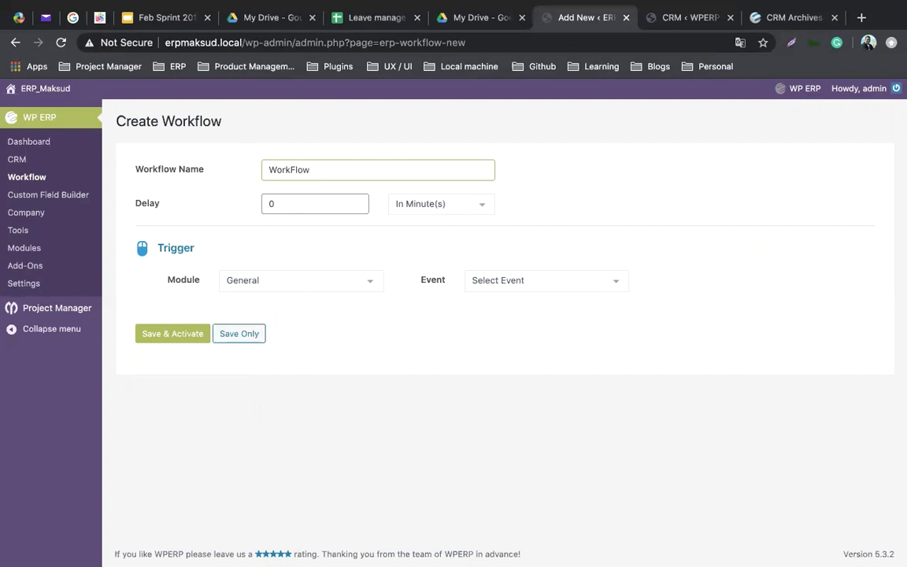
left_click(330, 204)
key("BackSpace")
type("30")
Step: Set the workflow trigger to the CRM module's Created Contact event
left_click(274, 282)
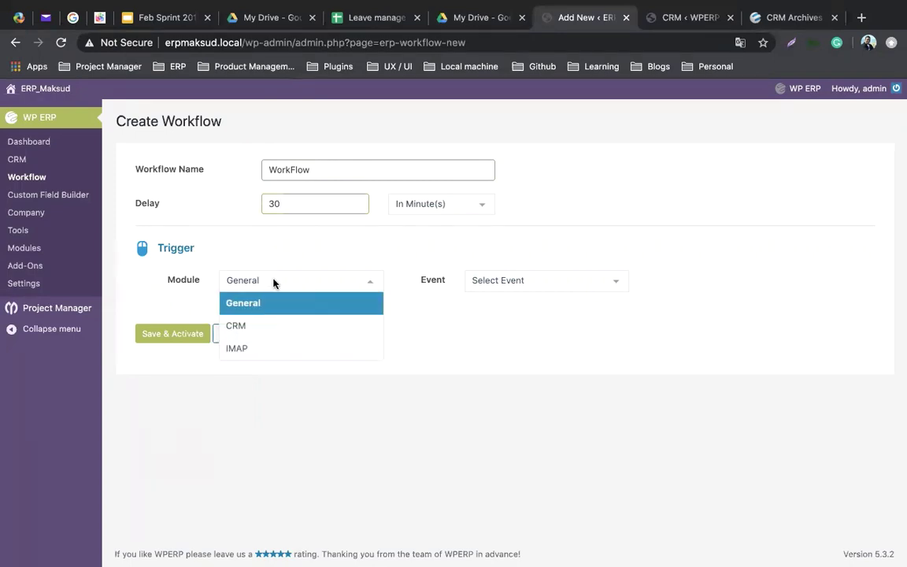
left_click(277, 323)
left_click(496, 280)
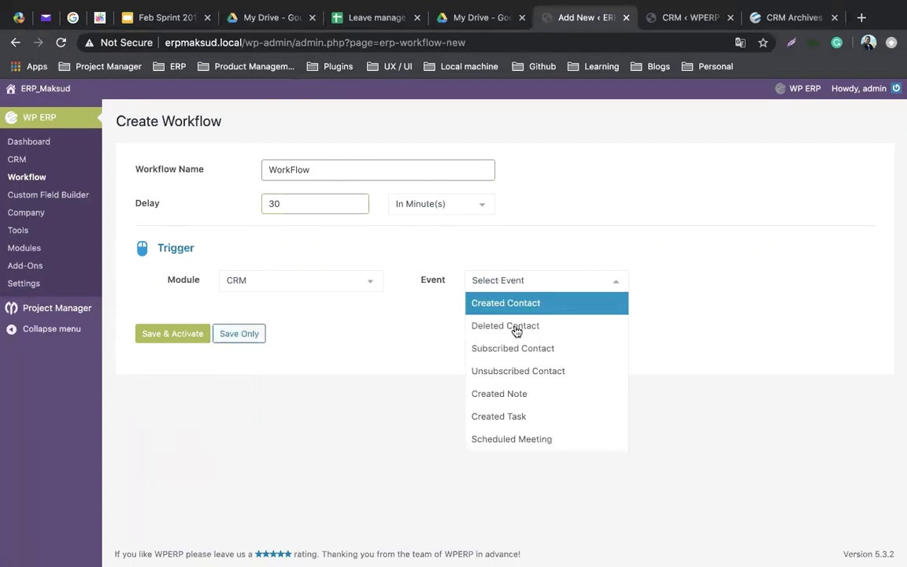
left_click(549, 309)
Step: Set the workflow condition to Country is equal to USA
left_click(271, 390)
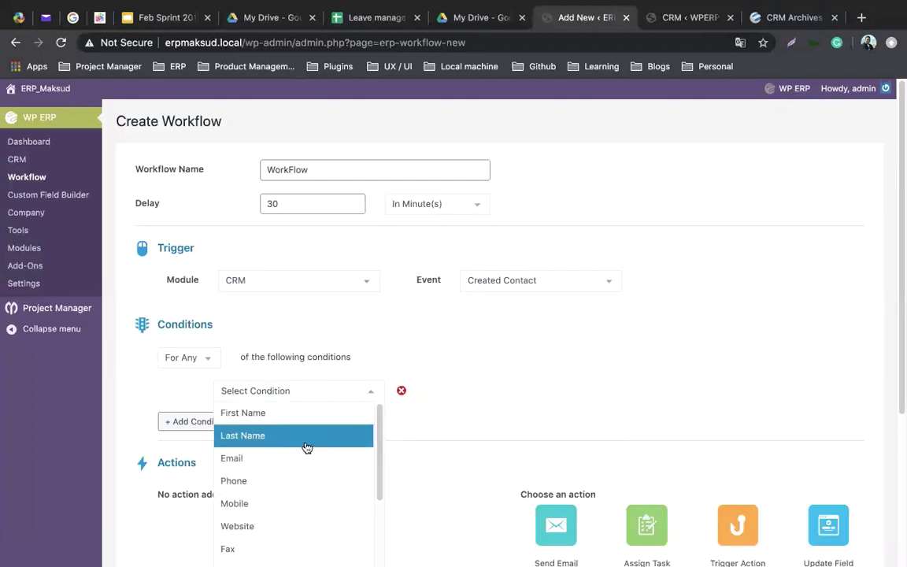
scroll(299, 425, "down", 3)
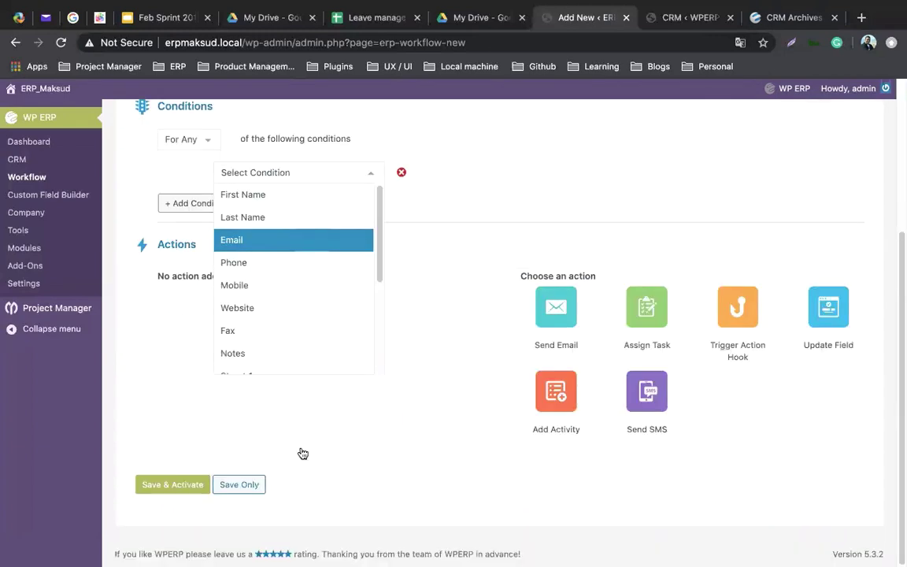
scroll(295, 347, "down", 3)
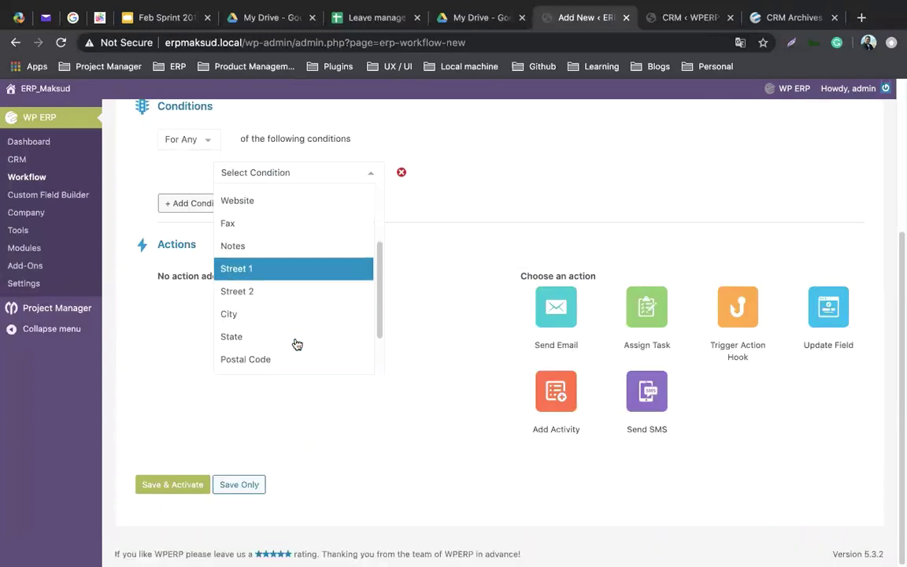
scroll(297, 344, "down", 1)
left_click(278, 356)
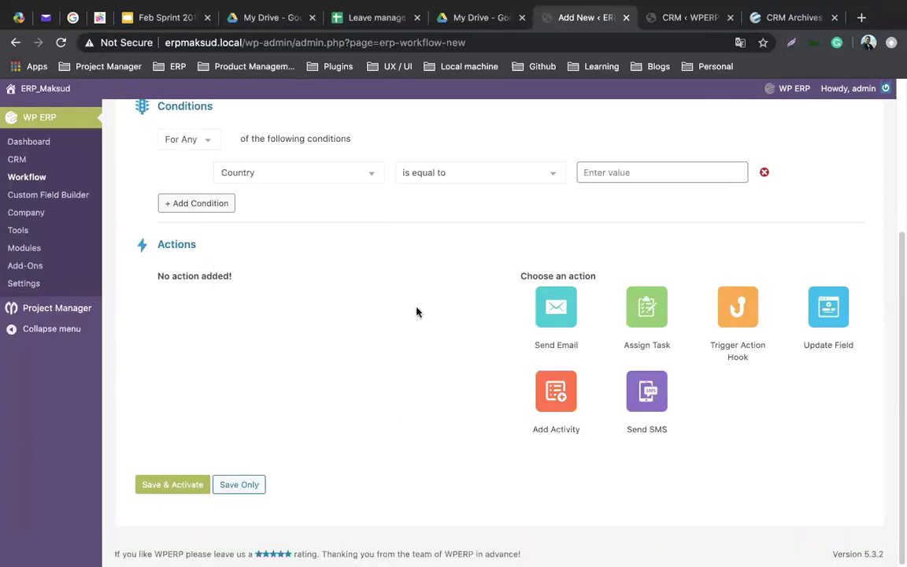
left_click(629, 172)
type("USA")
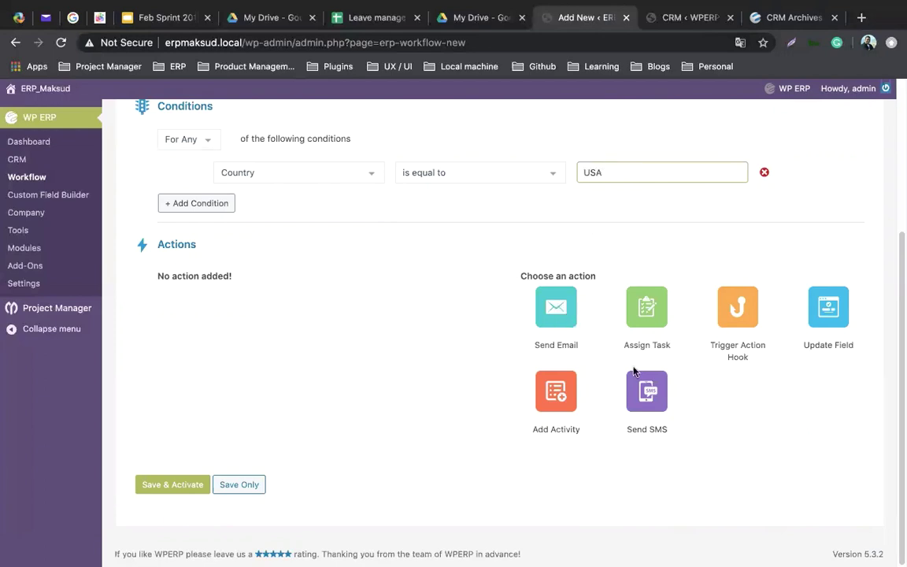
Step: Draft a Send SMS action addressed to the contact itself with the message "Hi there"
left_click(647, 391)
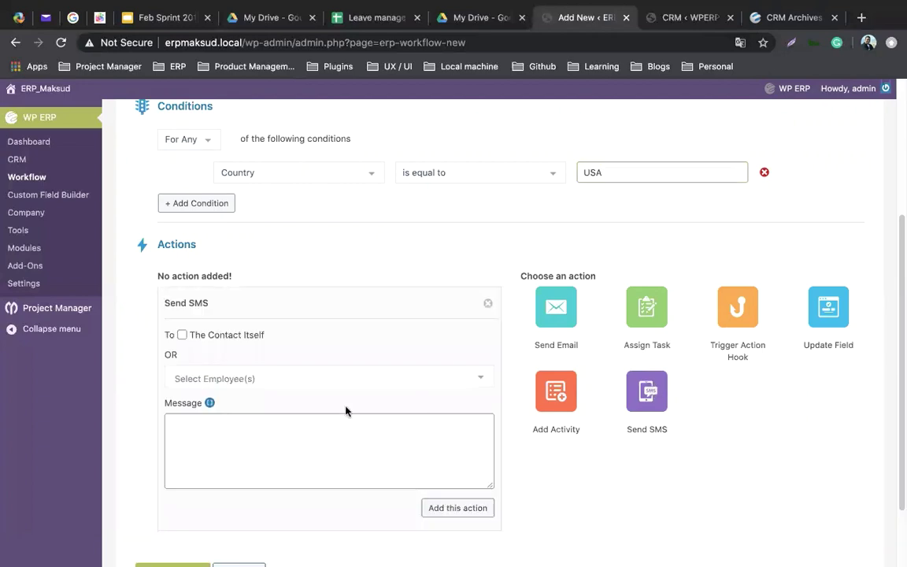
left_click(277, 433)
type("Hi ")
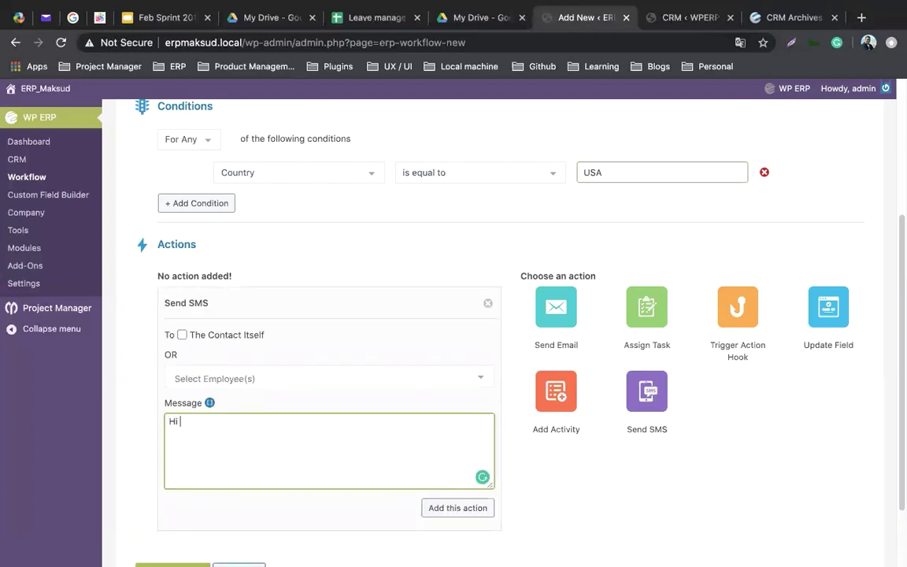
type("there")
scroll(507, 408, "down", 2)
scroll(507, 407, "up", 4)
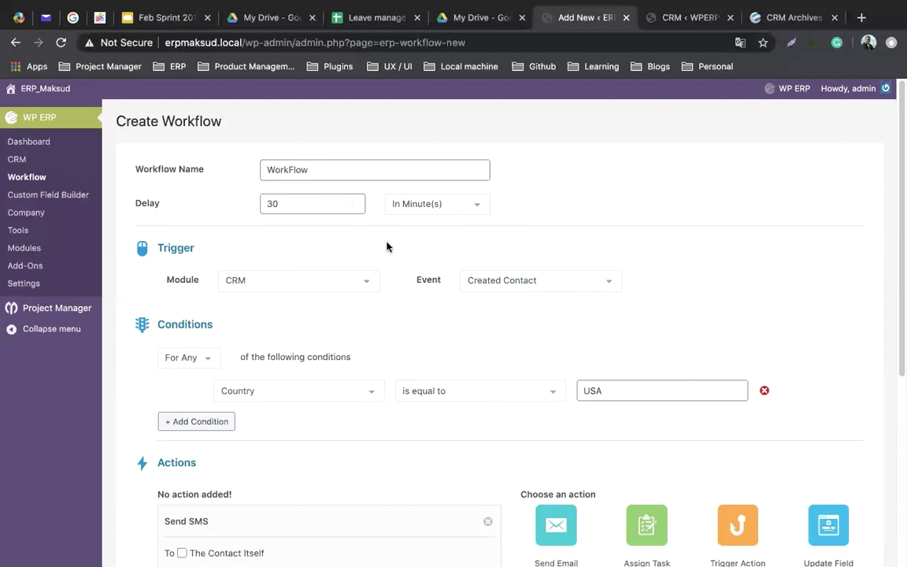
scroll(386, 247, "down", 2)
scroll(386, 246, "up", 2)
scroll(386, 246, "down", 4)
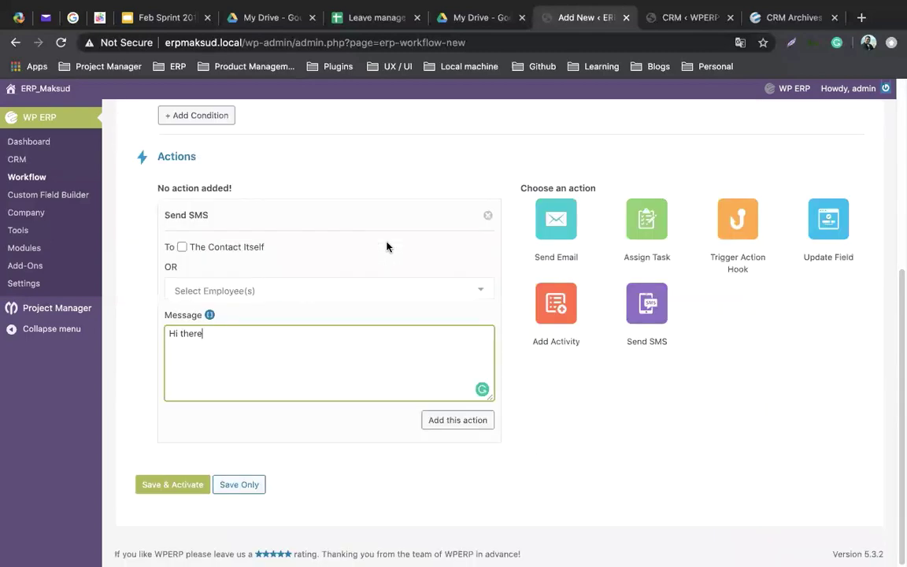
scroll(386, 246, "up", 4)
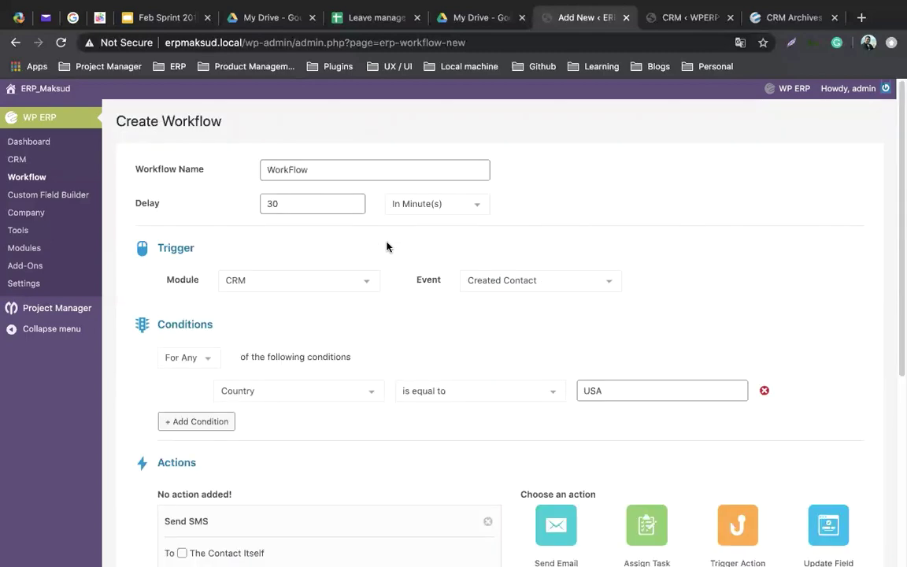
scroll(386, 247, "down", 4)
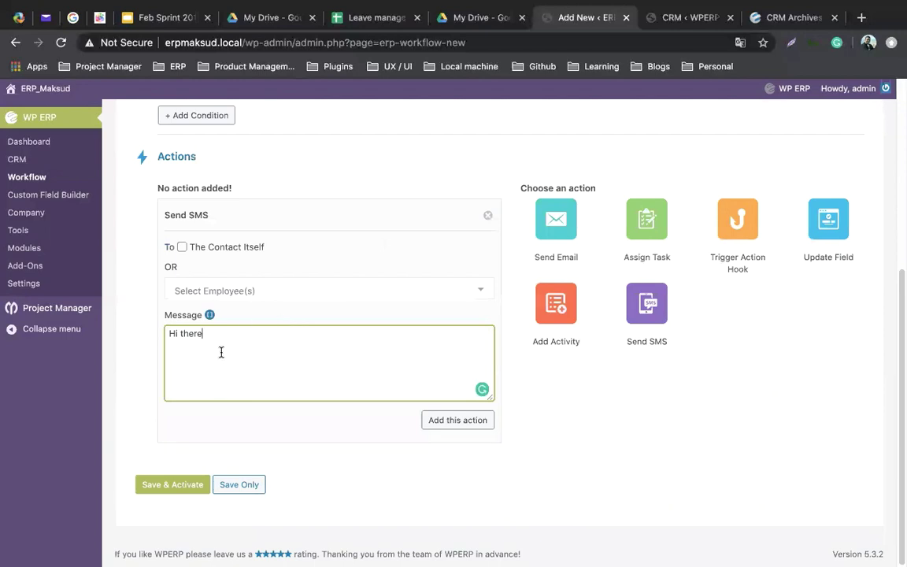
left_click(203, 248)
left_click(302, 352)
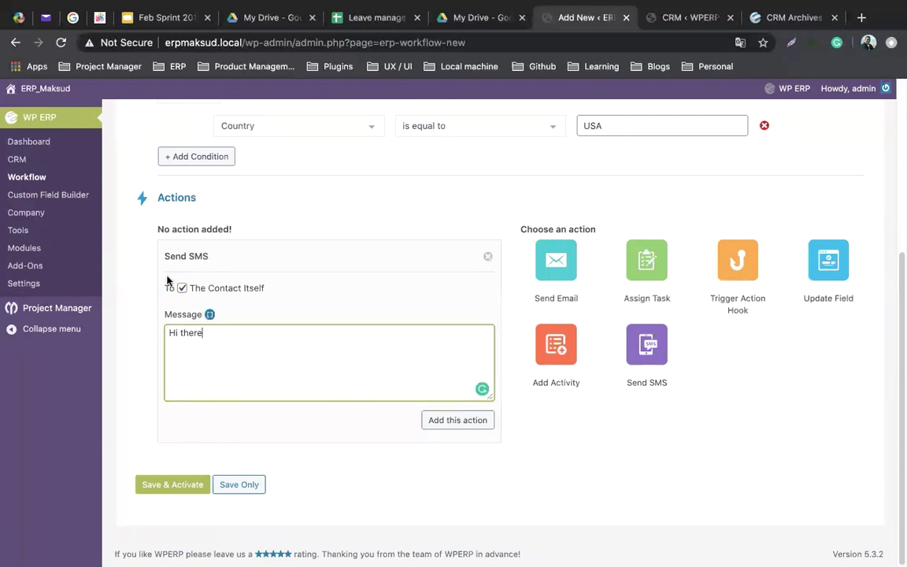
Step: Look over the workflow form from trigger to actions and return to the Workflows list without saving
scroll(157, 275, "up", 5)
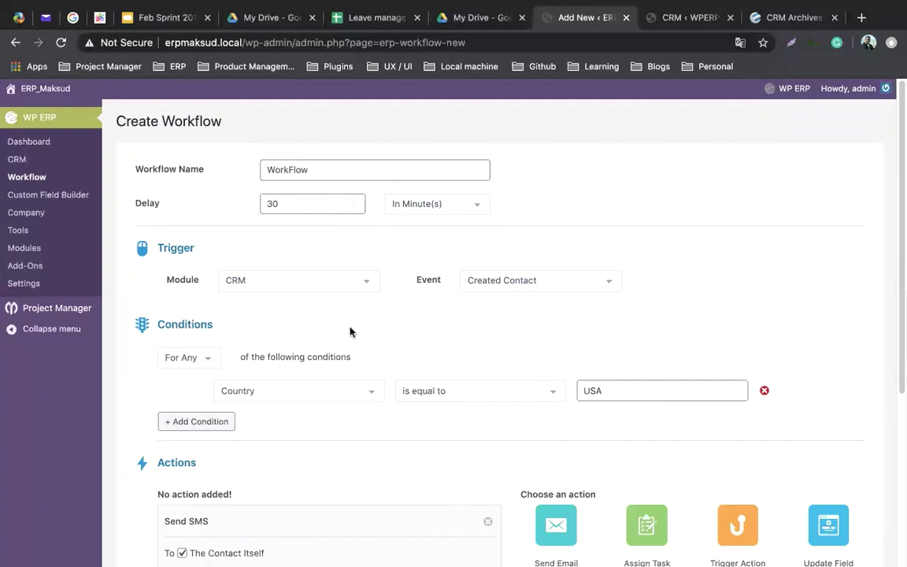
scroll(351, 328, "down", 5)
scroll(393, 326, "up", 5)
scroll(486, 243, "down", 5)
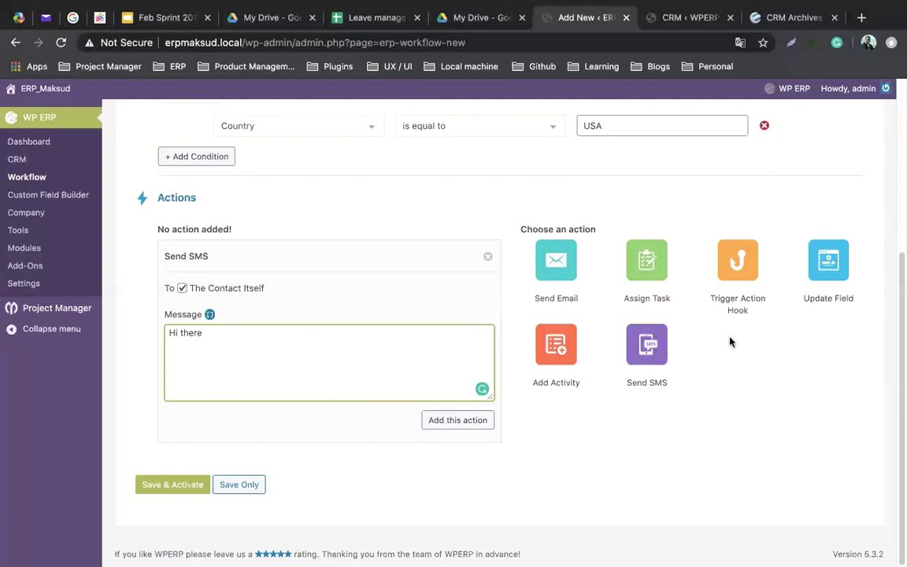
scroll(732, 341, "up", 5)
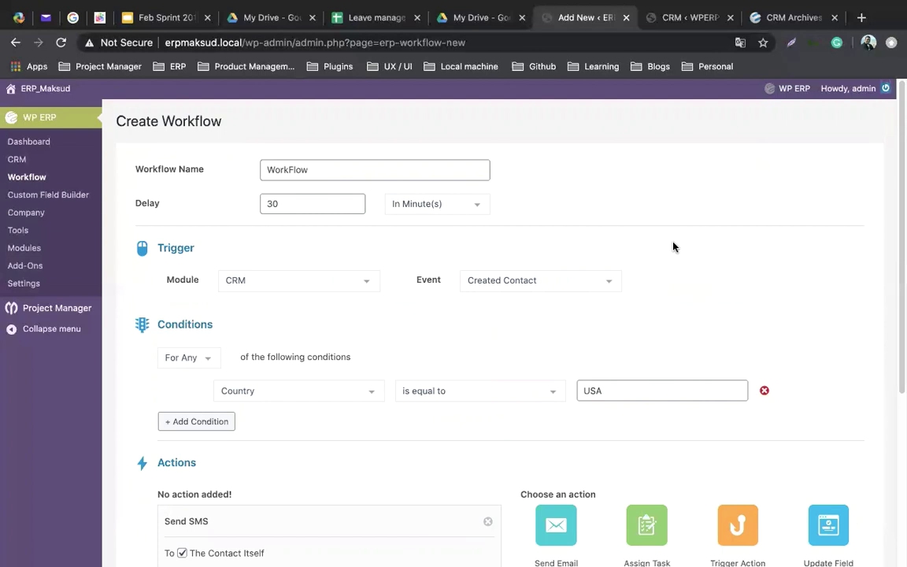
scroll(156, 218, "down", 1)
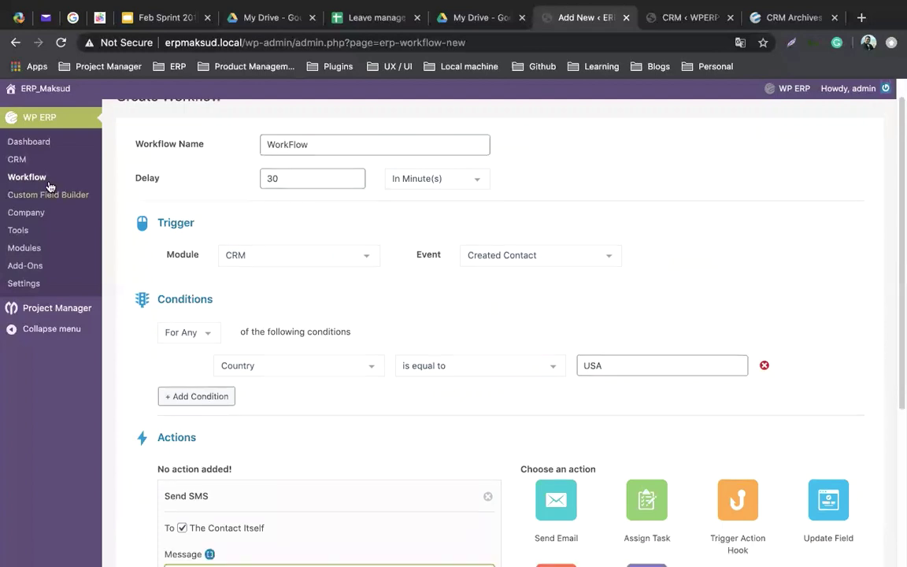
left_click(41, 177)
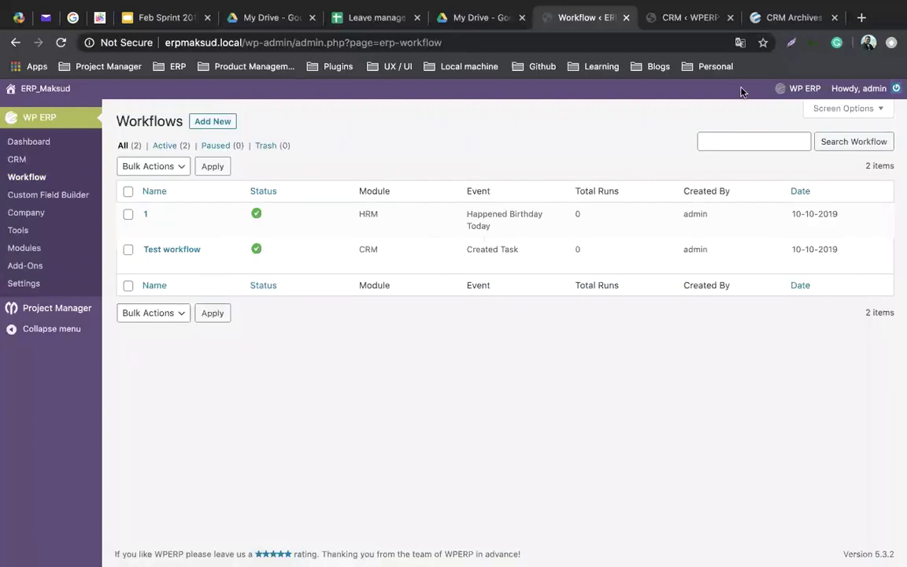
Step: Switch to the WP ERP website's CRM extensions page and examine the support integrations: Zendesk, Help Scout and Awesome Support Sync
left_click(778, 17)
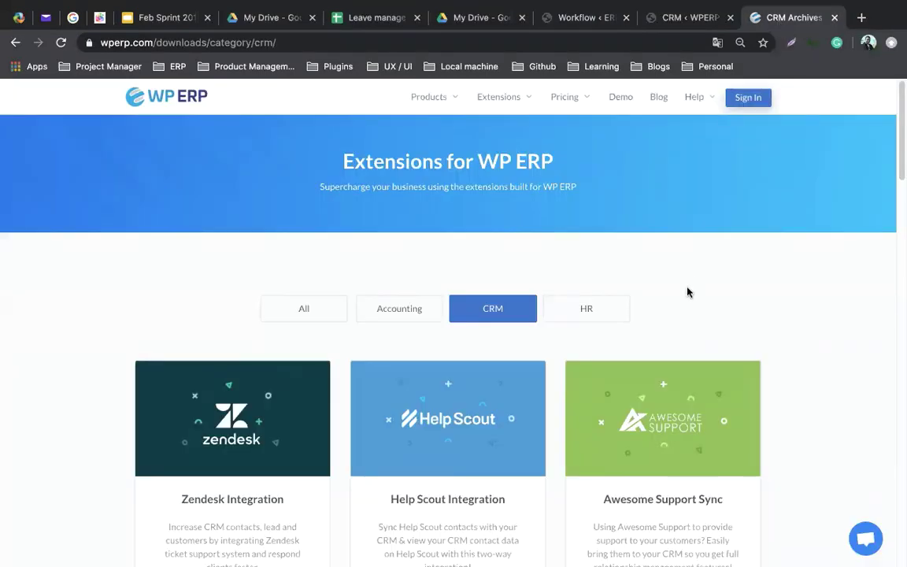
scroll(687, 292, "down", 1)
scroll(688, 292, "down", 3)
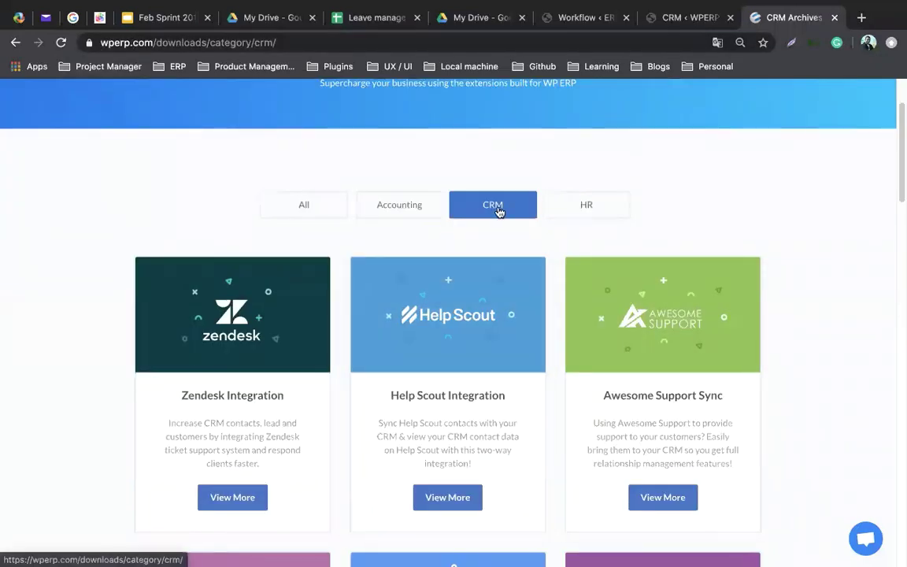
scroll(330, 371, "down", 1)
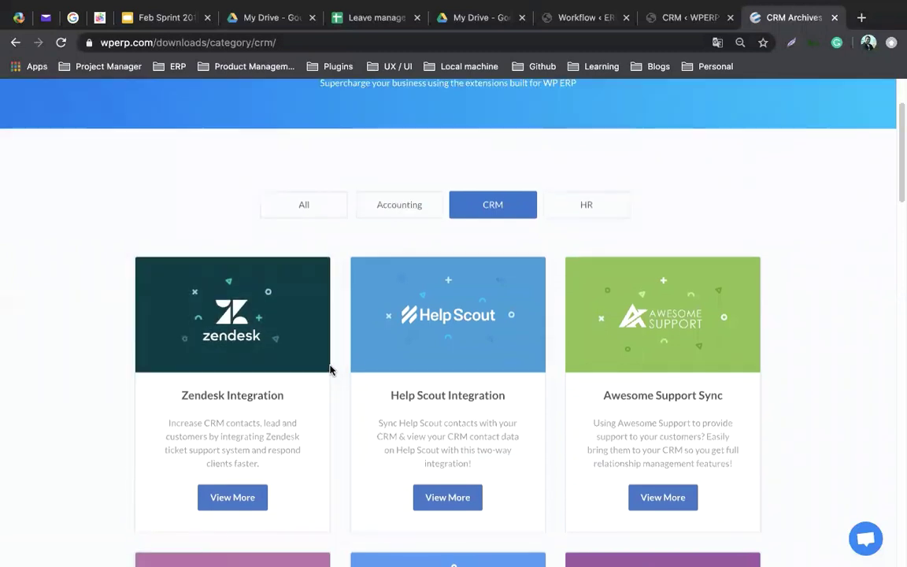
scroll(330, 370, "up", 1)
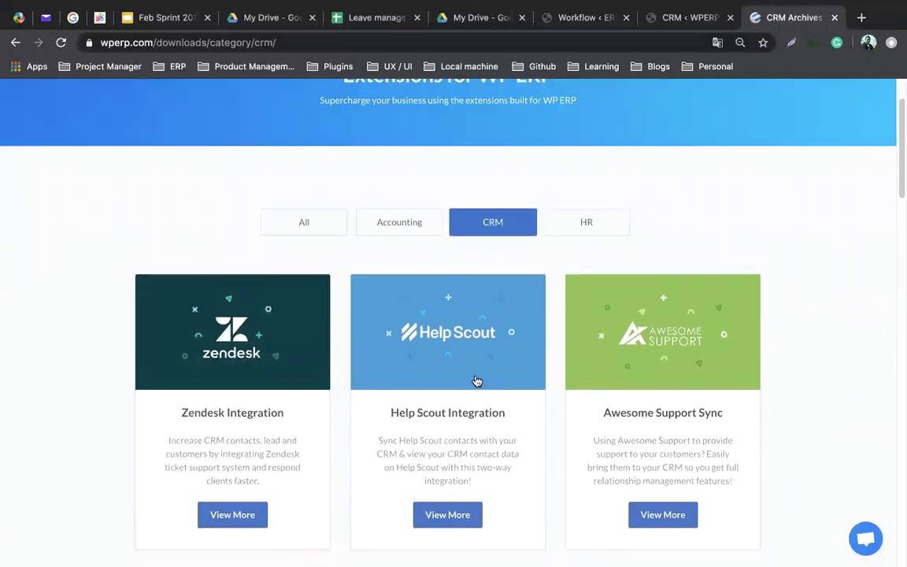
scroll(787, 363, "down", 1)
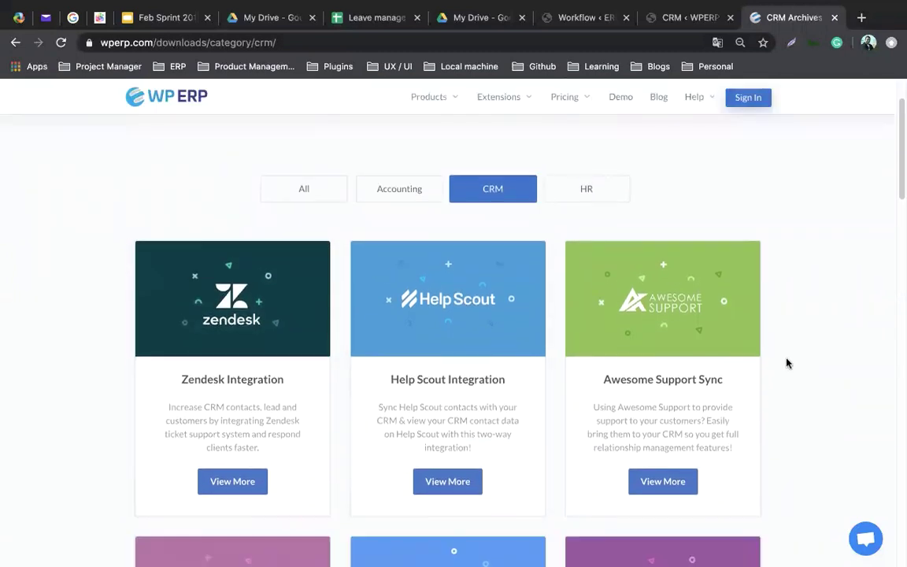
scroll(787, 363, "up", 3)
scroll(787, 363, "down", 6)
scroll(788, 363, "down", 2)
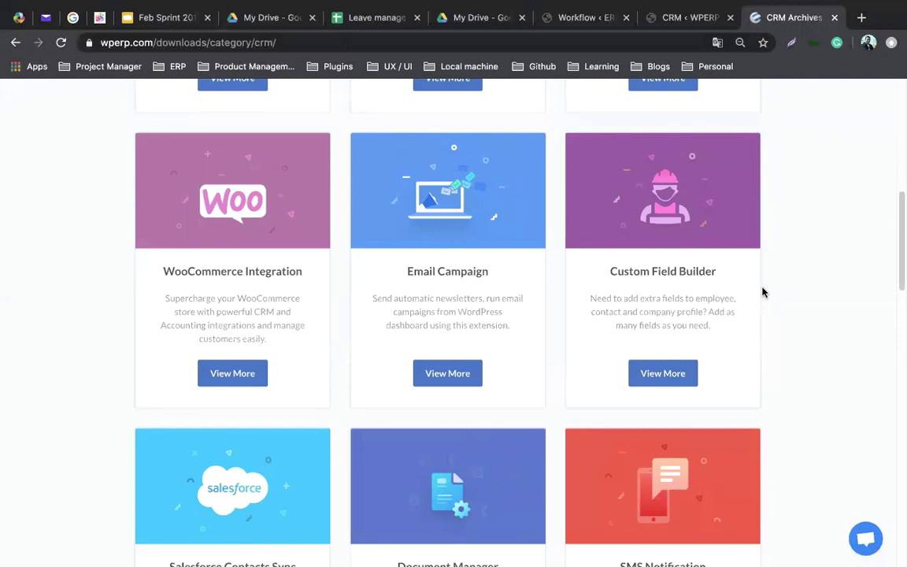
Step: Examine the remaining CRM extensions on the first page, from WooCommerce Integration to Workflow, and return to the start of the list
scroll(762, 292, "down", 3)
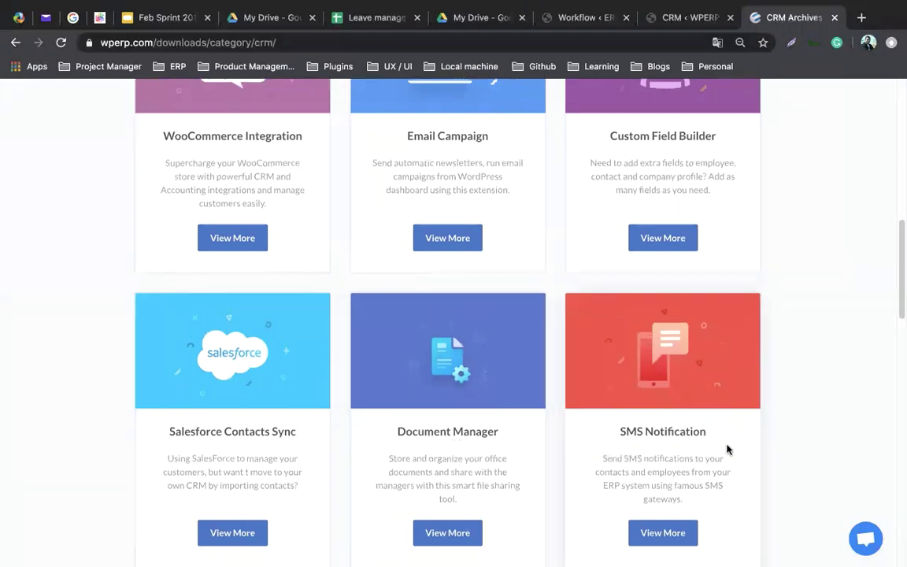
scroll(782, 445, "down", 3)
scroll(783, 446, "down", 3)
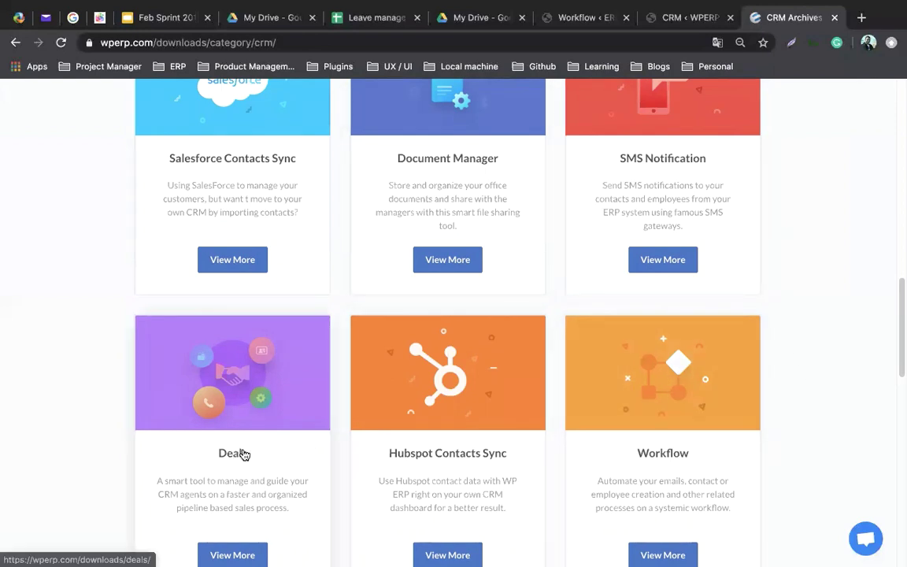
scroll(840, 414, "down", 2)
scroll(838, 412, "down", 2)
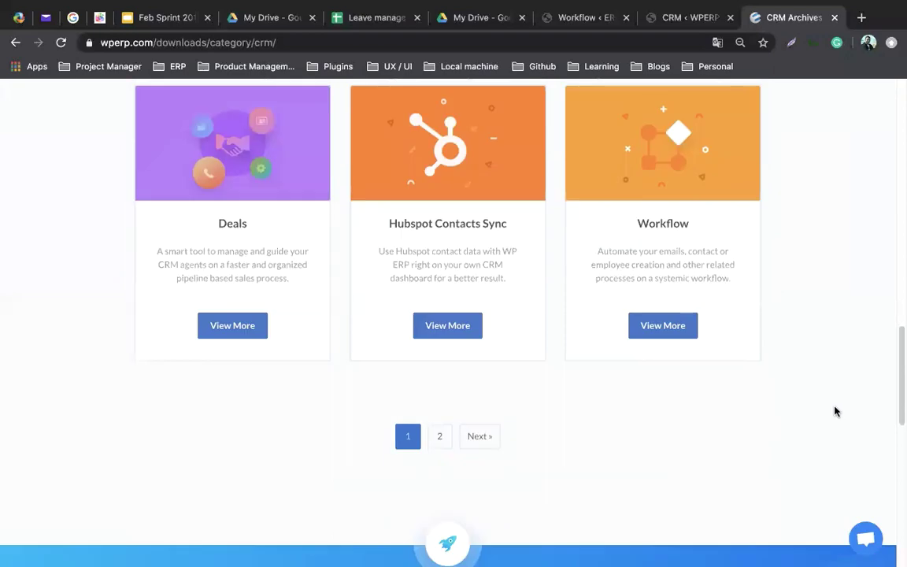
scroll(818, 407, "up", 3)
scroll(819, 408, "up", 5)
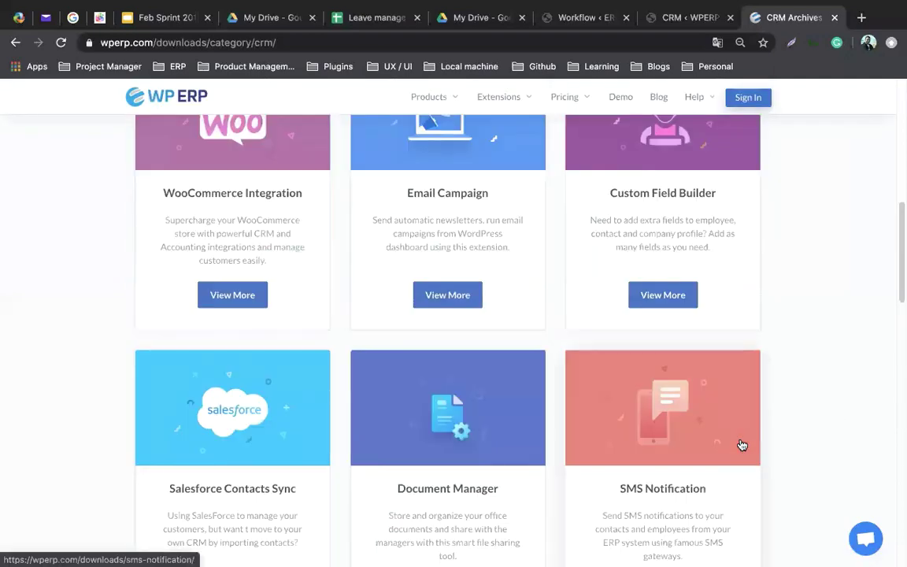
scroll(740, 457, "down", 1)
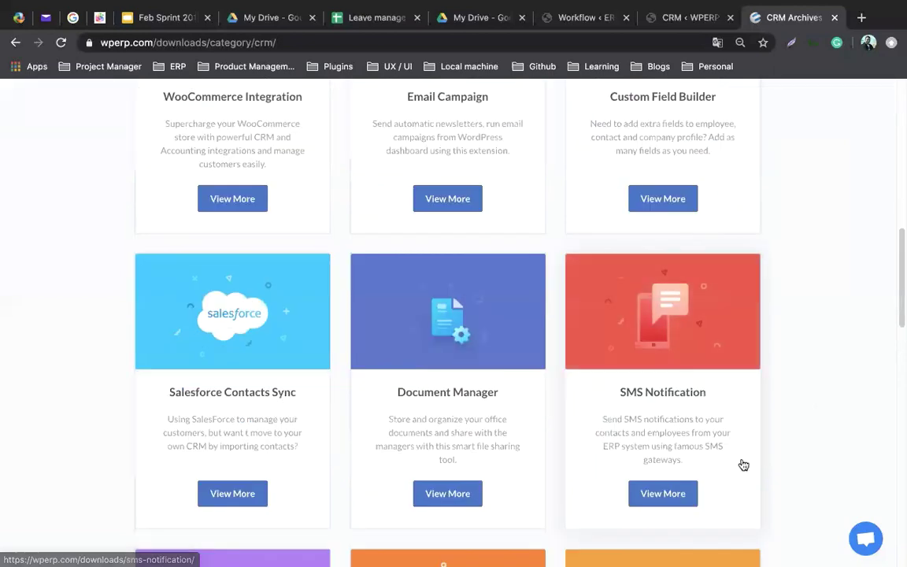
scroll(708, 449, "up", 9)
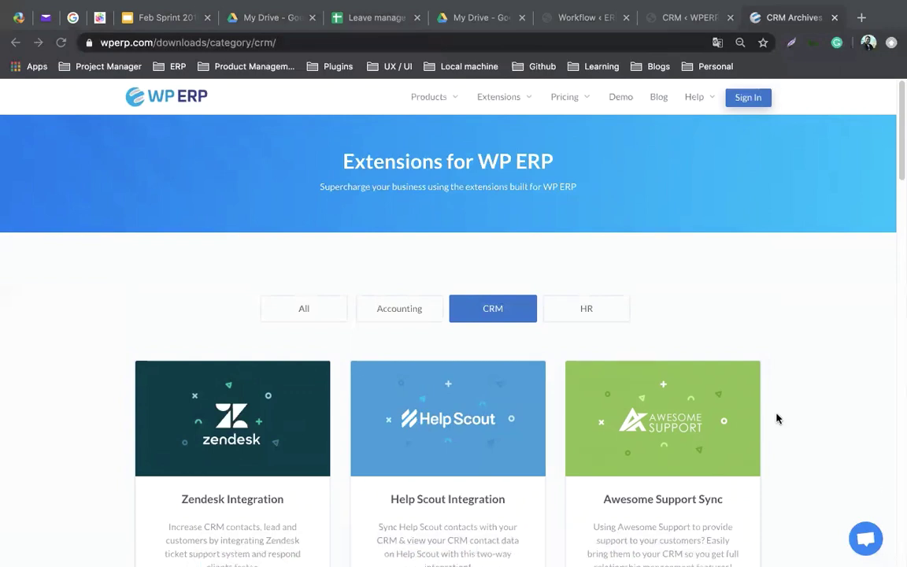
Step: Go through the first page of CRM extension cards once more, down to the page links
left_click(271, 254)
left_click(64, 366)
scroll(262, 364, "down", 5)
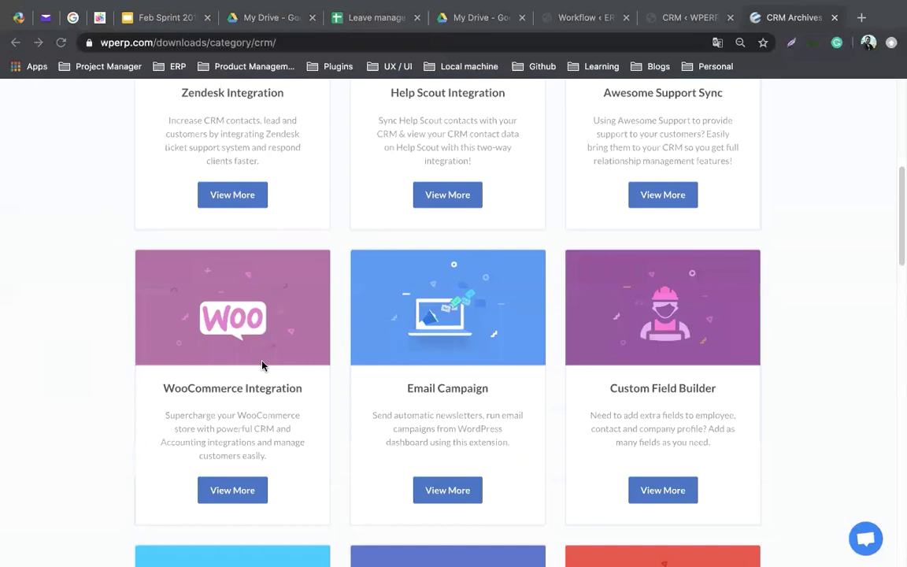
scroll(263, 365, "down", 8)
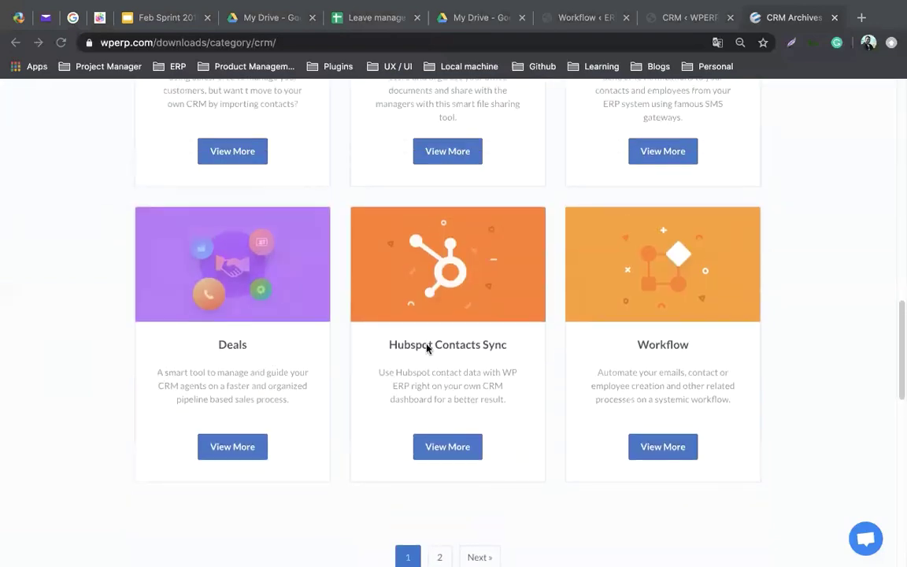
scroll(427, 347, "down", 2)
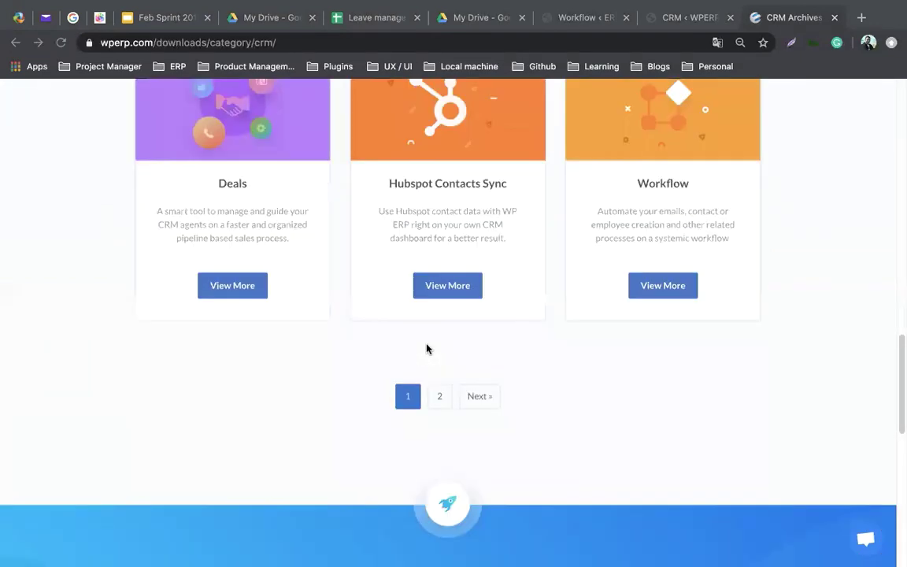
Step: Return to the local WP ERP site and review its CRM dashboard down to the Customer Statistics map
left_click(596, 20)
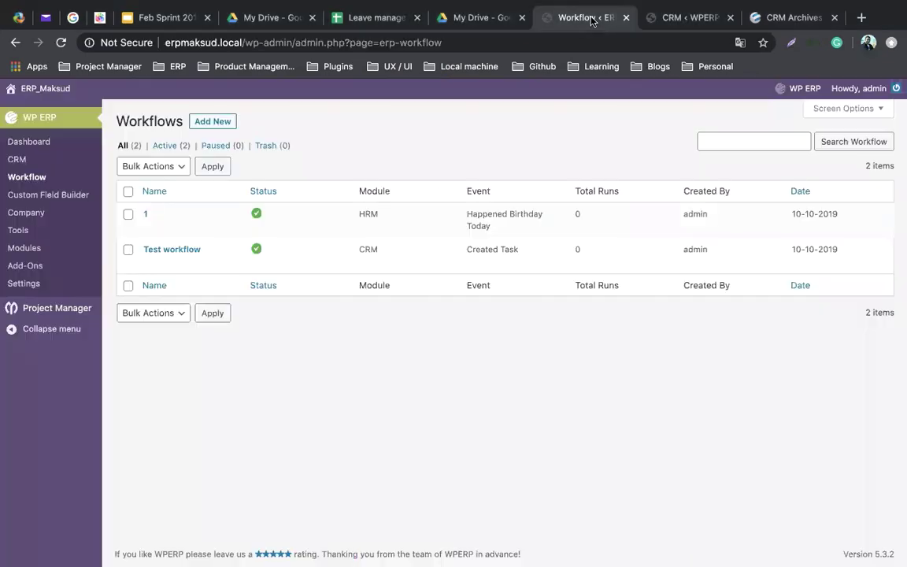
left_click(17, 160)
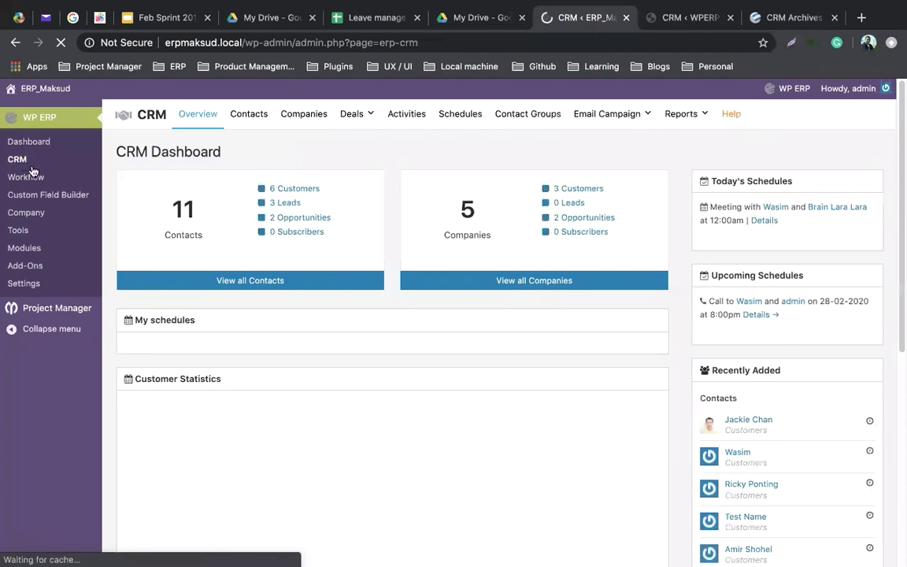
scroll(463, 305, "down", 7)
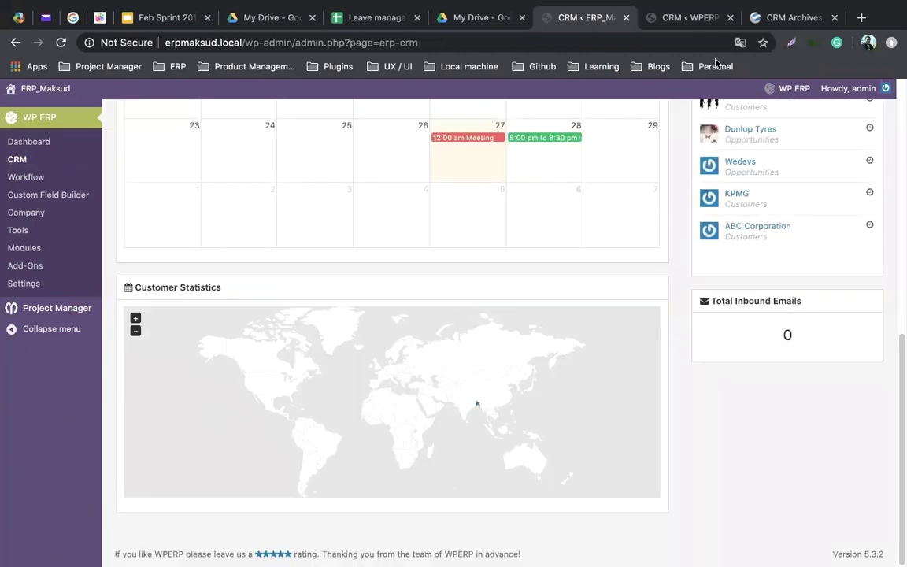
Step: Switch to the WPERP Demo site and show its CRM overview dashboard
left_click(678, 18)
scroll(606, 245, "down", 2)
scroll(606, 245, "up", 5)
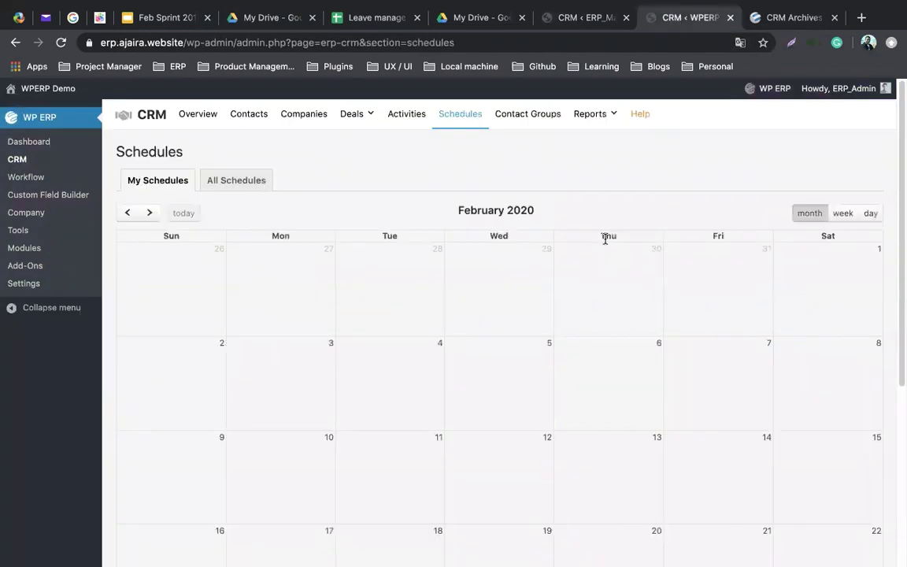
left_click(191, 116)
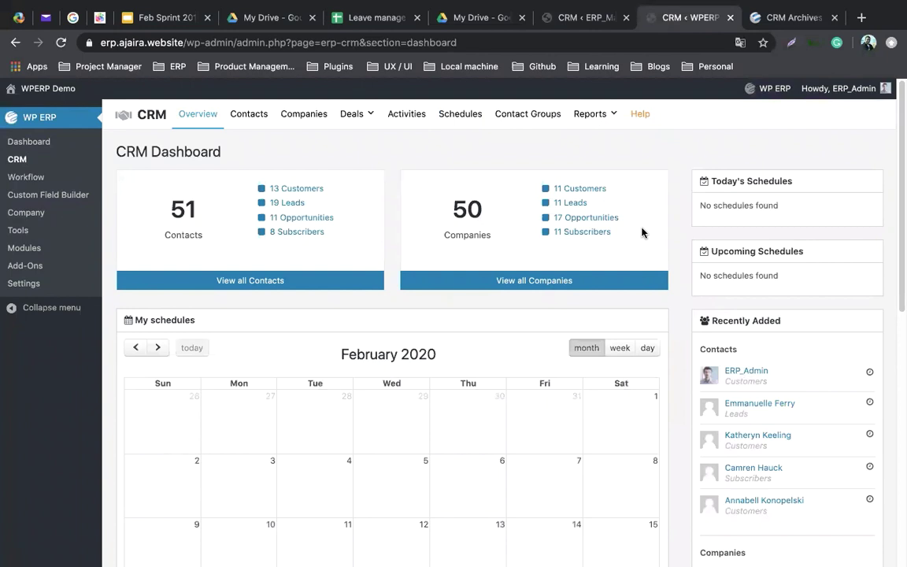
left_click(593, 551)
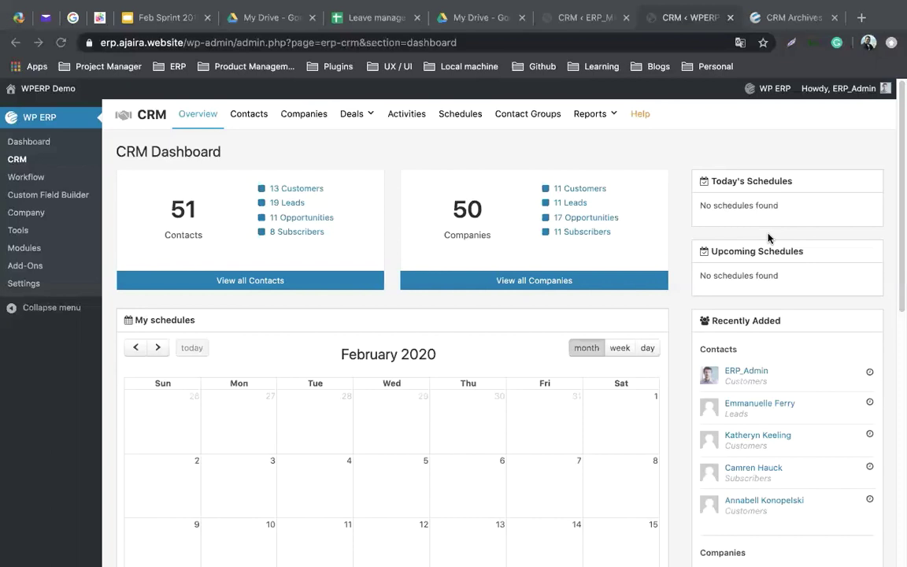
mouse_move(429, 2)
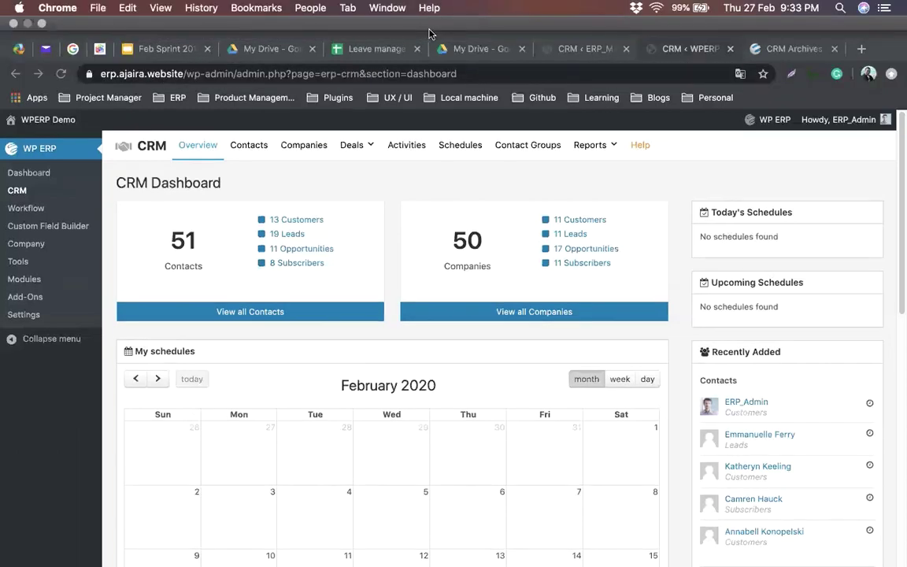